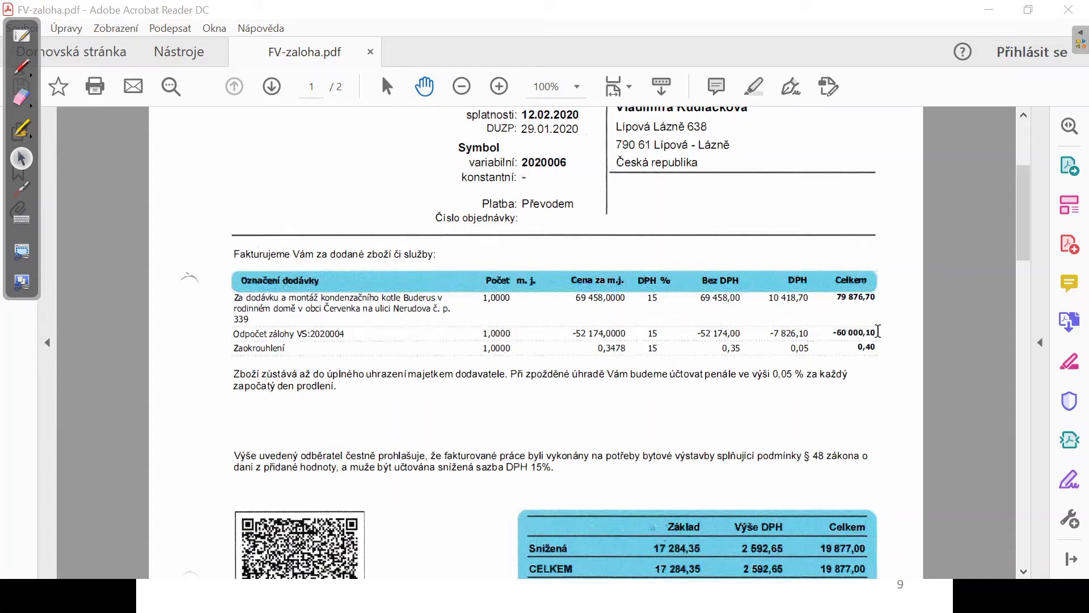
Scroll FV-zaloha.pdf down to the item table with the advance VS:2020004 deduction and rounding line.
{"action": "scroll", "coordinate": [878, 330], "scroll_direction": "down", "scroll_amount": 3}
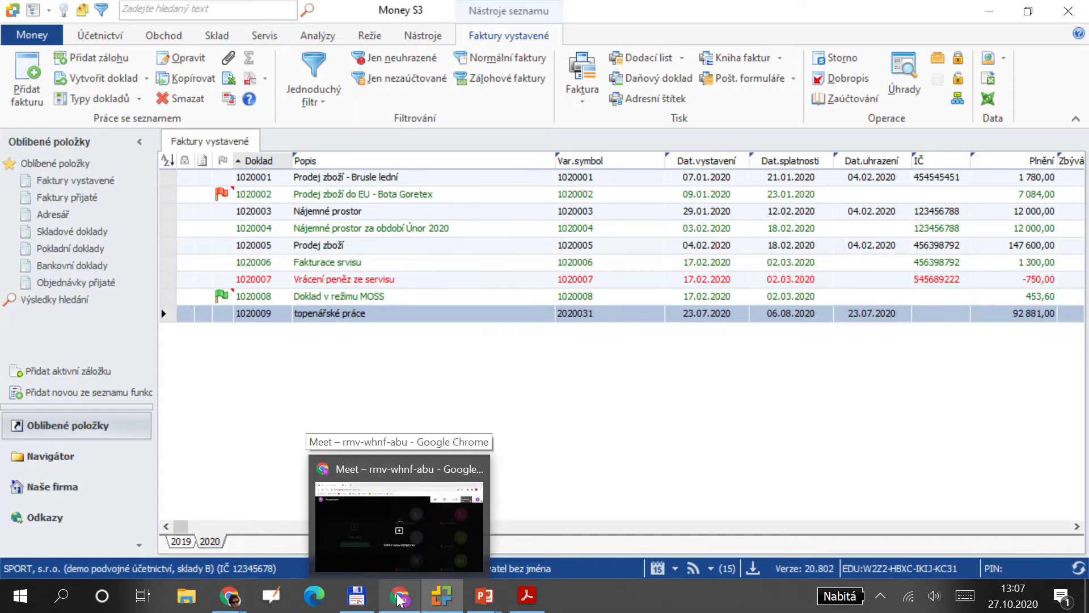
Check the 19 877,00 Kč total due in the PDF, then show Money S3's Faktury vystavené list.
{"action": "key", "text": "alt+Tab"}
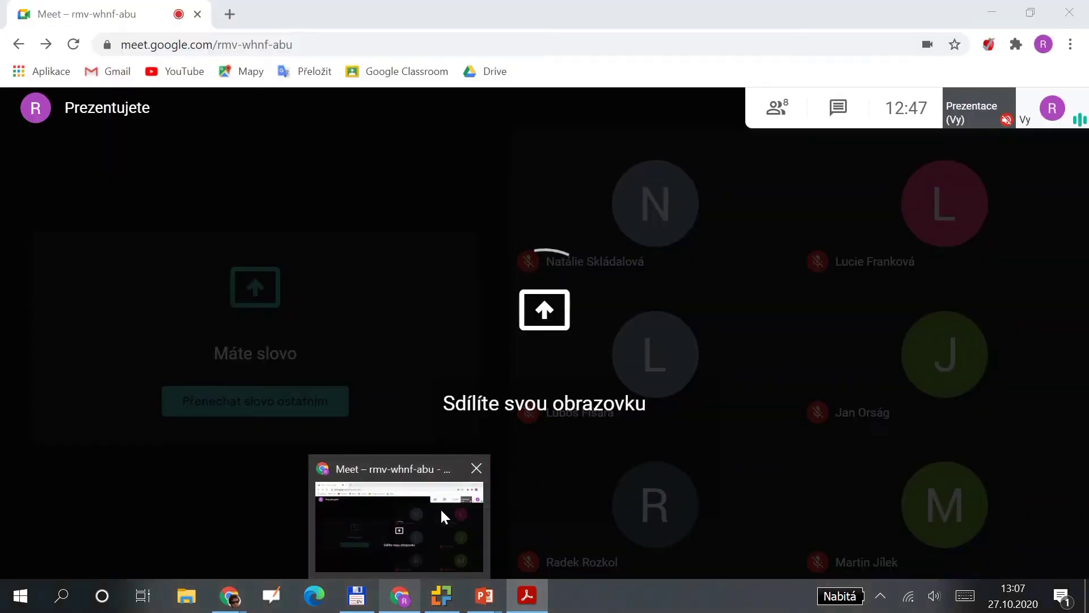
{"action": "scroll", "coordinate": [688, 466], "scroll_direction": "down", "scroll_amount": 13}
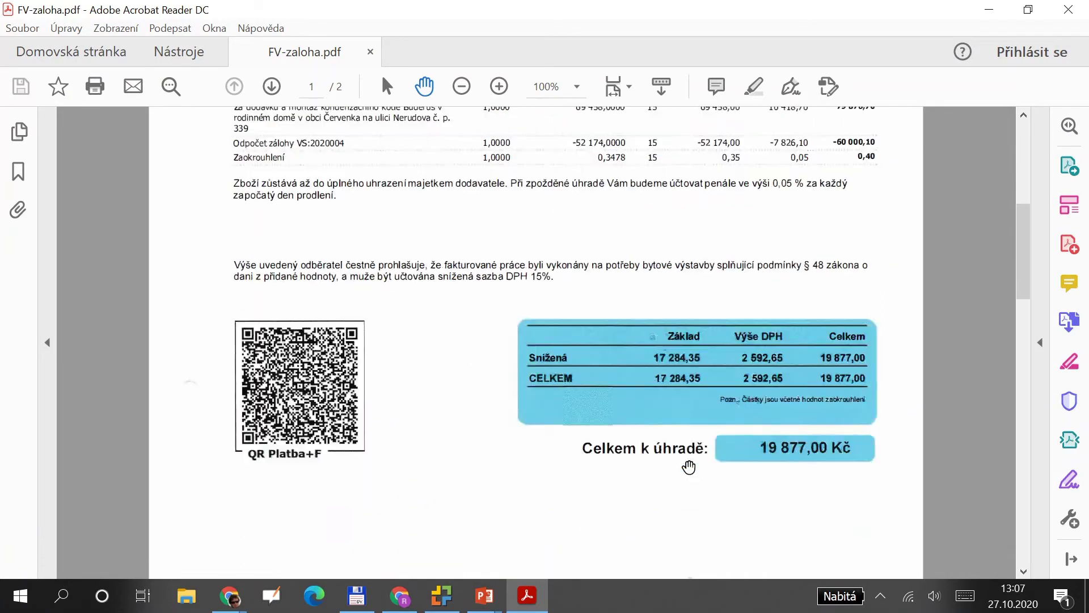
{"action": "scroll", "coordinate": [688, 466], "scroll_direction": "down", "scroll_amount": 10}
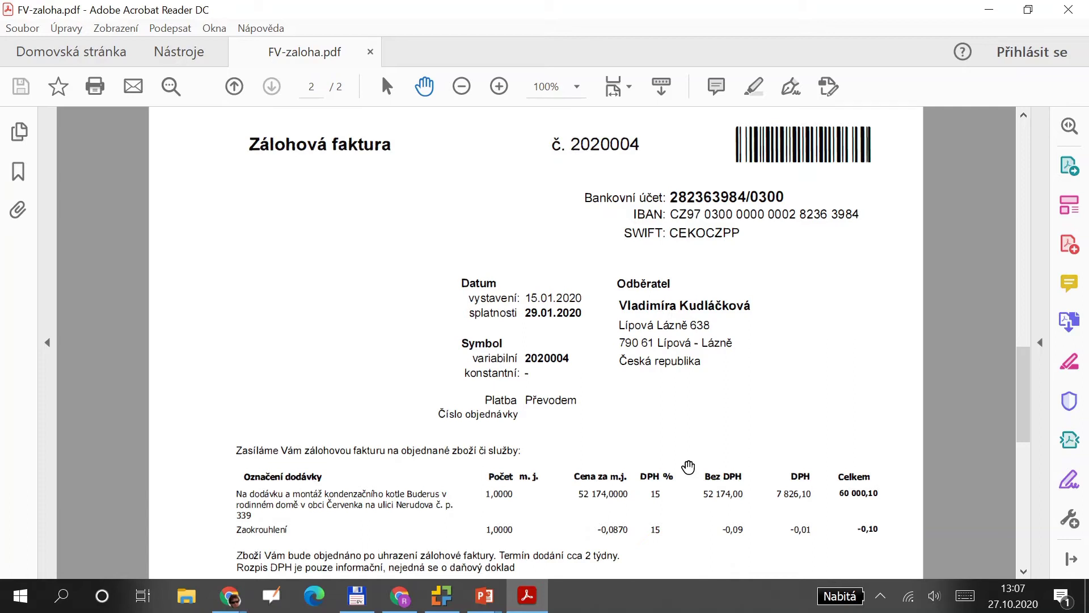
{"action": "scroll", "coordinate": [688, 466], "scroll_direction": "up", "scroll_amount": 10}
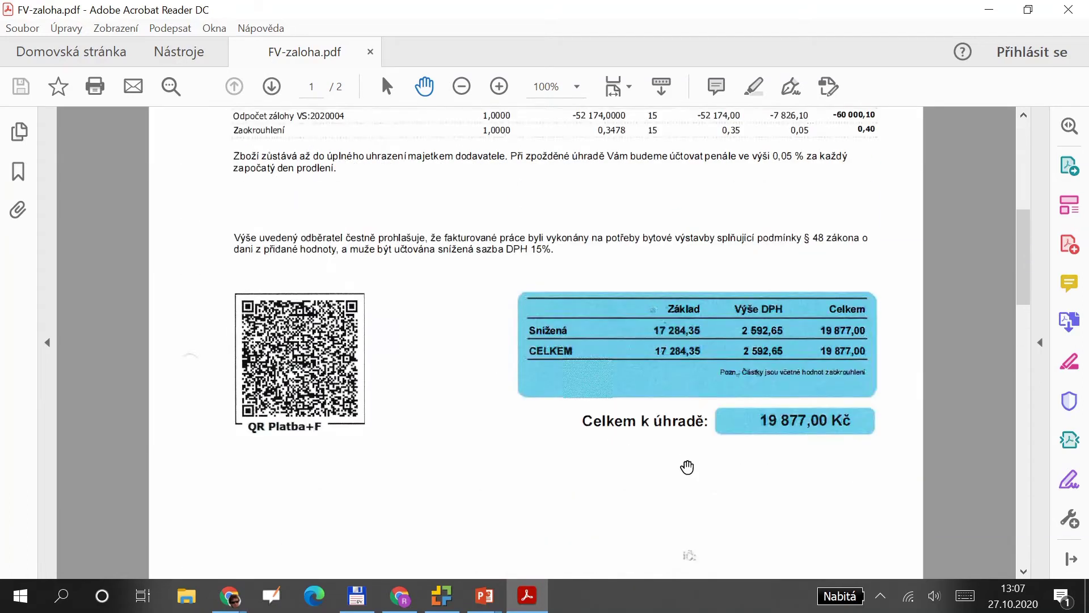
{"action": "scroll", "coordinate": [686, 466], "scroll_direction": "up", "scroll_amount": 3}
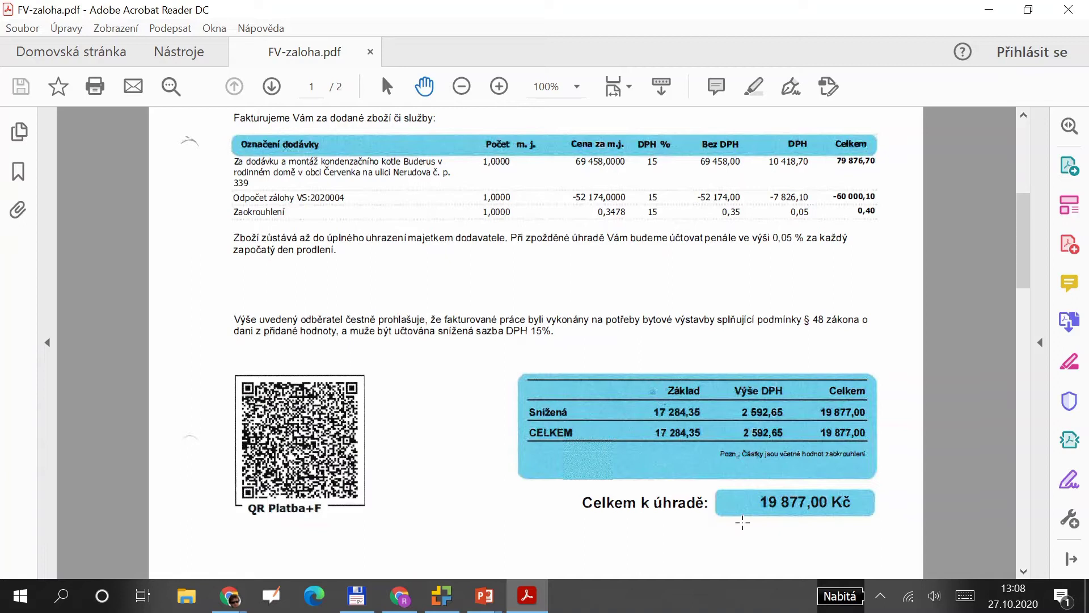
{"action": "key", "text": "alt+Tab"}
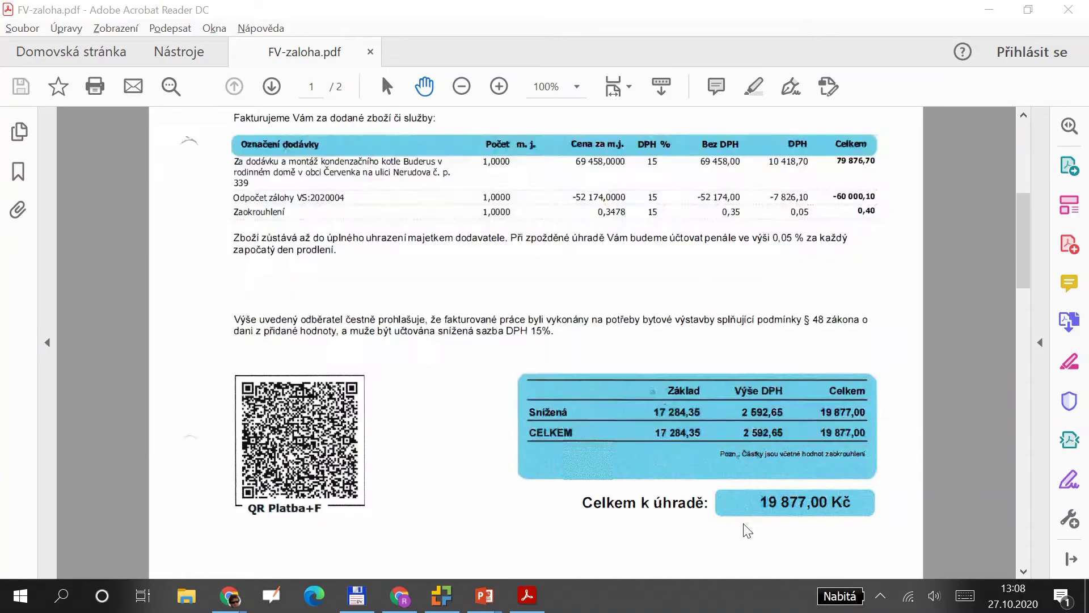
{"action": "left_click", "coordinate": [77, 182]}
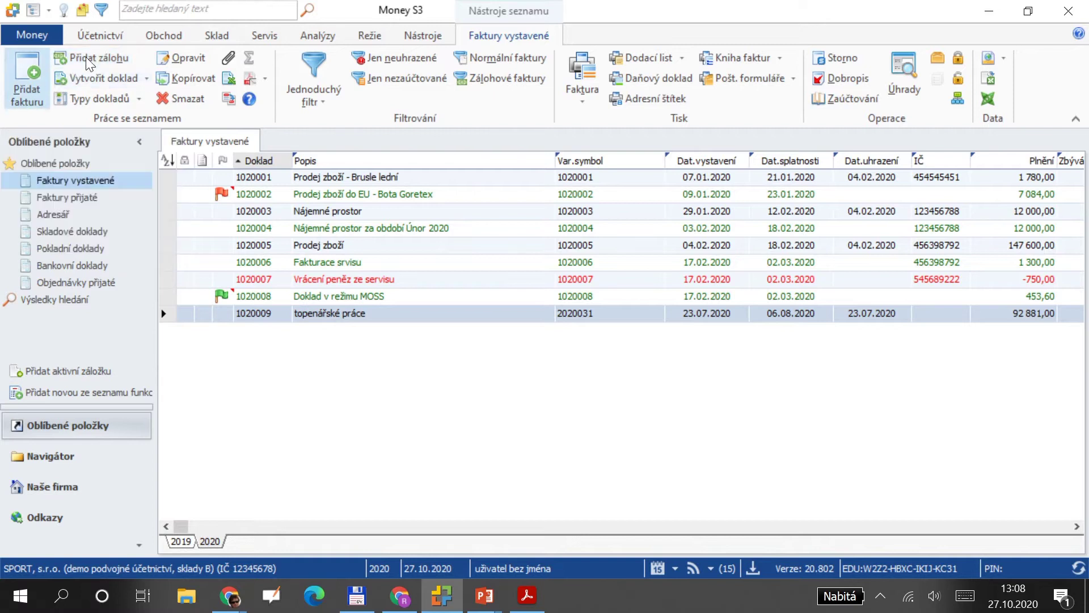
Create a new Zálohová issued invoice 1020010, defaulting to 27.10.2020 issue and 10.11.2020 due dates.
{"action": "left_click", "coordinate": [89, 58]}
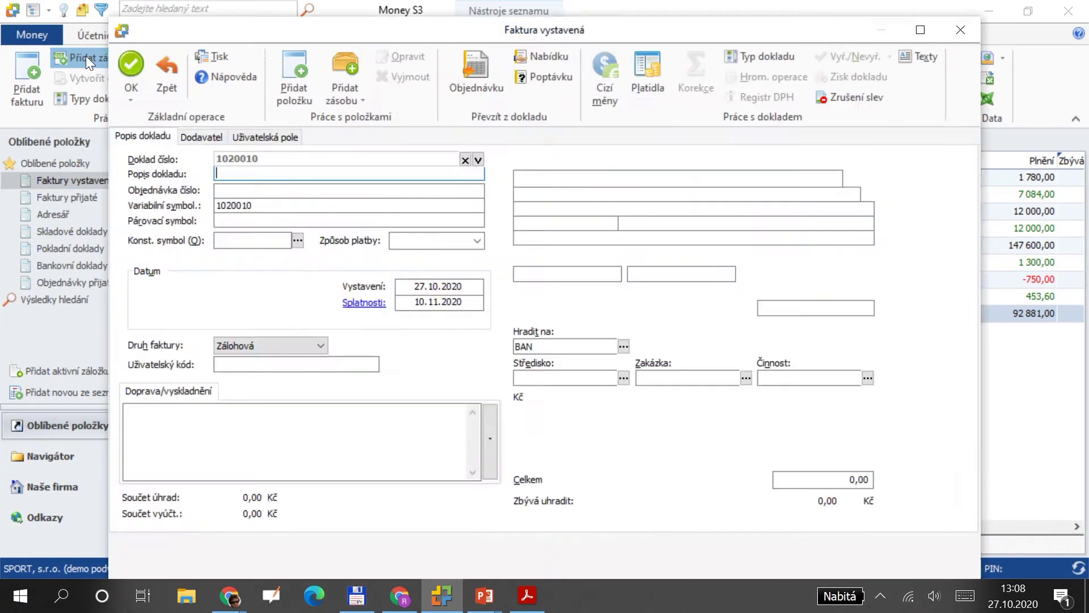
{"action": "key", "text": "alt+Tab"}
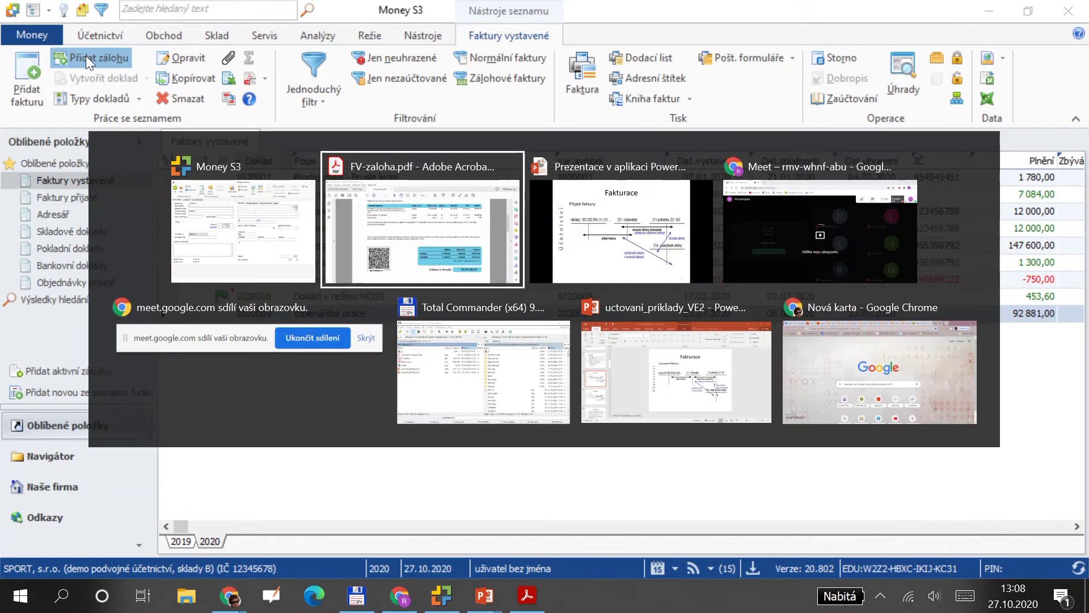
{"action": "key", "text": "alt+Tab"}
{"action": "key", "text": "alt+Tab"}
{"action": "key", "text": "alt+Tab"}
{"action": "key", "text": "alt+Tab"}
{"action": "key", "text": "alt+Tab"}
{"action": "key", "text": "alt+Tab"}
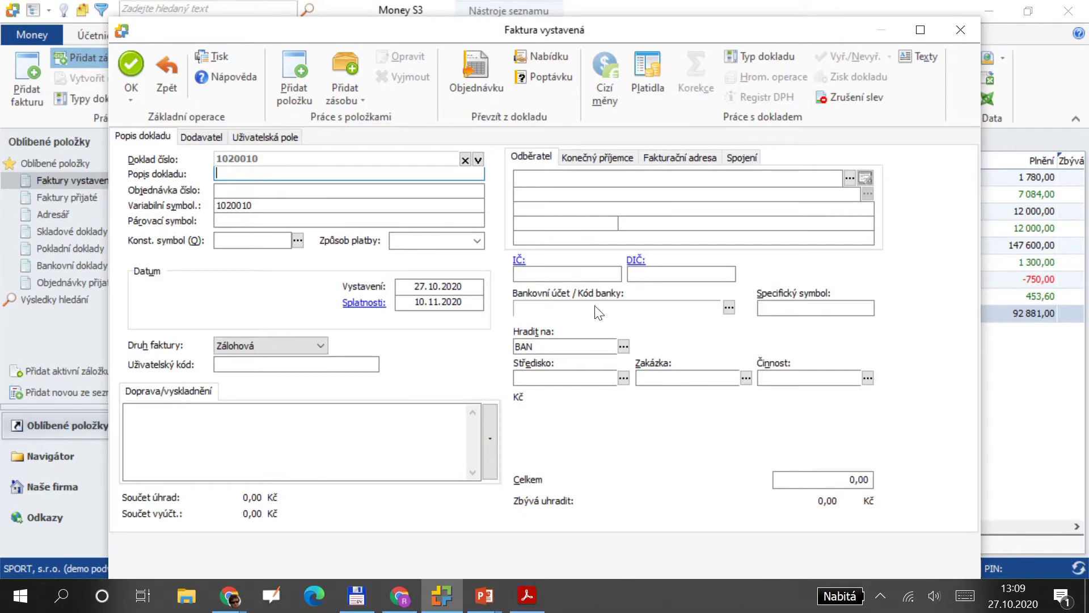
Describe the advance invoice as 'záloha na dodávku kotle' with payment method převodem.
{"action": "key", "text": "alt+Tab"}
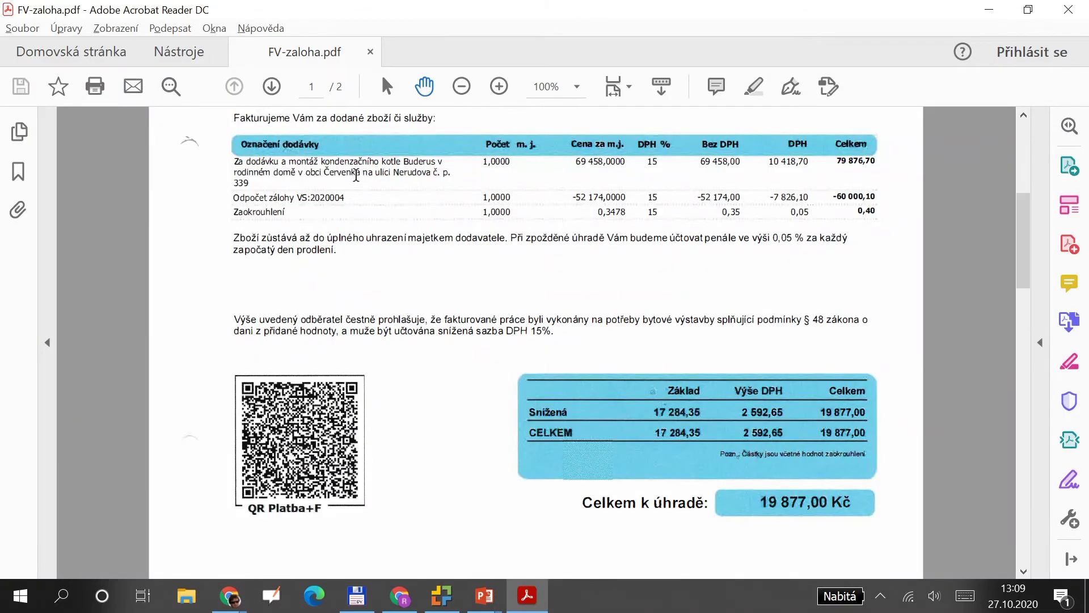
{"action": "key", "text": "alt+Tab"}
{"action": "type", "text": "dodávka"}
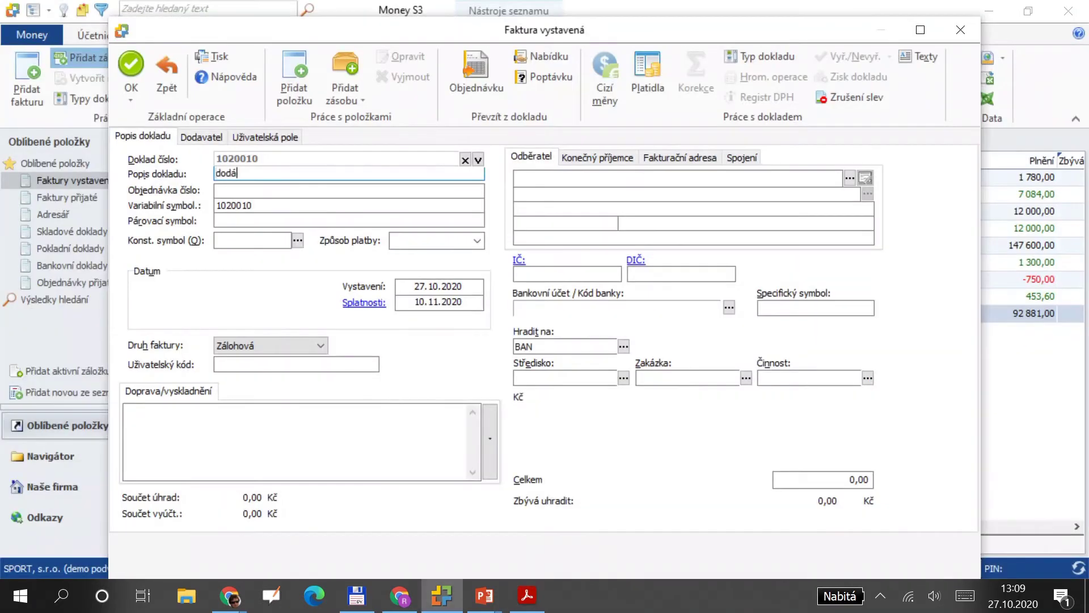
{"action": "key", "text": "BackSpace"}
{"action": "key", "text": "BackSpace"}
{"action": "key", "text": "BackSpace"}
{"action": "key", "text": "BackSpace"}
{"action": "key", "text": "BackSpace"}
{"action": "key", "text": "BackSpace"}
{"action": "key", "text": "BackSpace"}
{"action": "type", "text": "záloha na dodávku kon"}
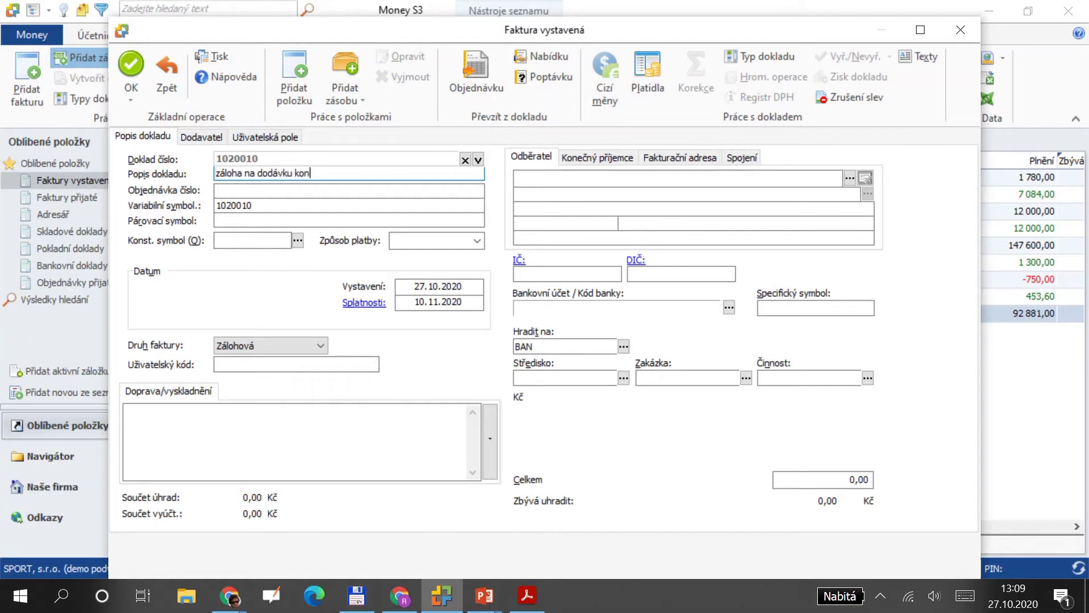
{"action": "type", "text": "le"}
{"action": "key", "text": "BackSpace"}
{"action": "key", "text": "BackSpace"}
{"action": "key", "text": "BackSpace"}
{"action": "type", "text": "tle"}
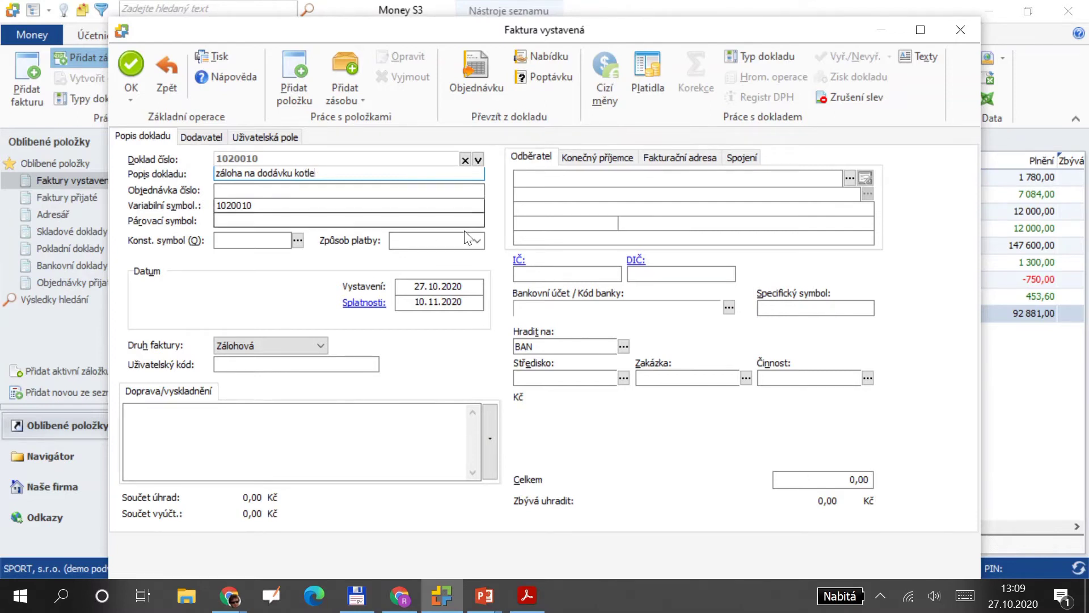
{"action": "left_click", "coordinate": [481, 237]}
{"action": "key", "text": "Down"}
{"action": "key", "text": "Down"}
{"action": "key", "text": "Return"}
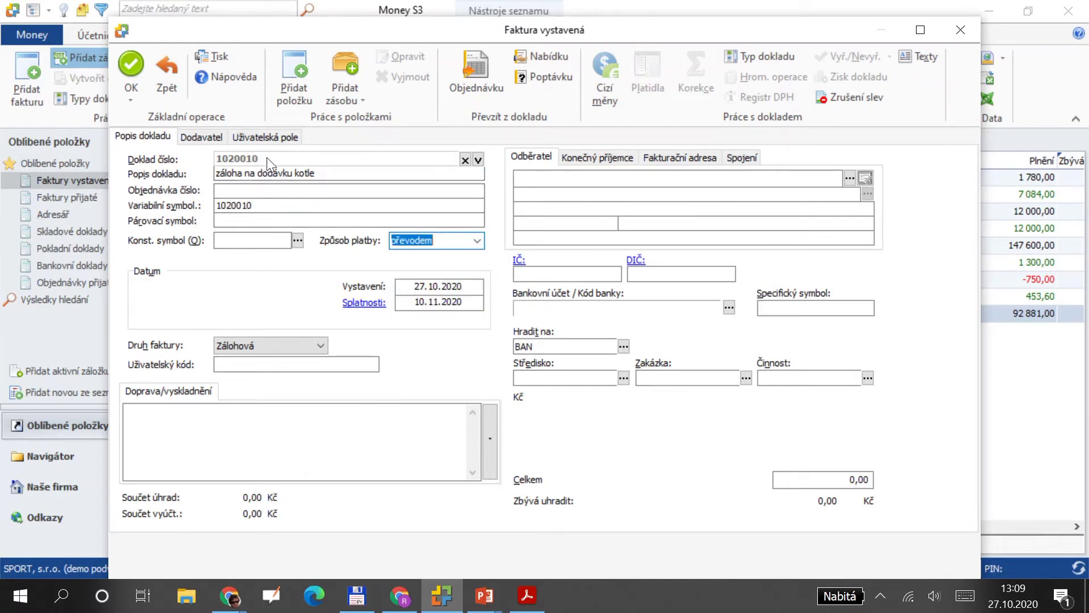
Compare the form against the original advance invoice details in FV-zaloha.pdf.
{"action": "key", "text": "alt+Tab"}
{"action": "scroll", "coordinate": [543, 221], "scroll_direction": "down", "scroll_amount": 10}
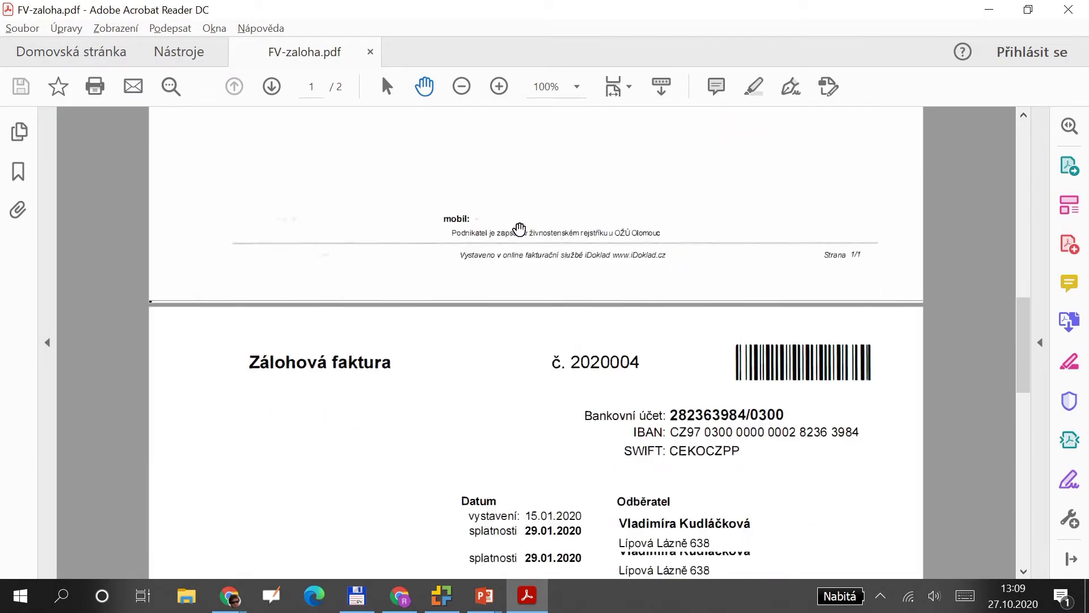
{"action": "scroll", "coordinate": [519, 229], "scroll_direction": "down", "scroll_amount": 1}
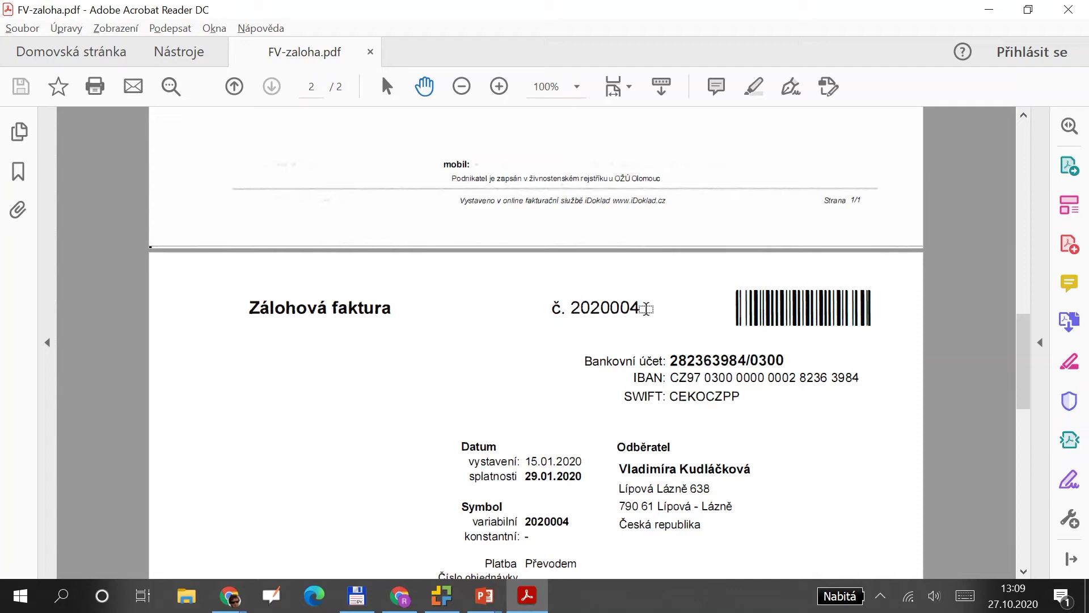
{"action": "key", "text": "alt+Tab"}
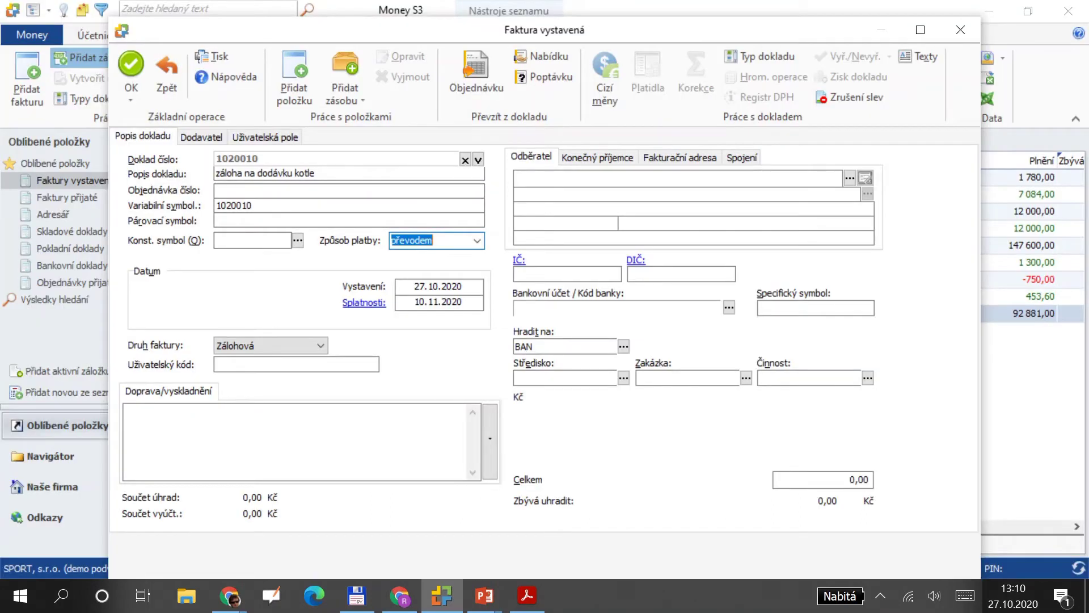
{"action": "key", "text": "alt+Tab"}
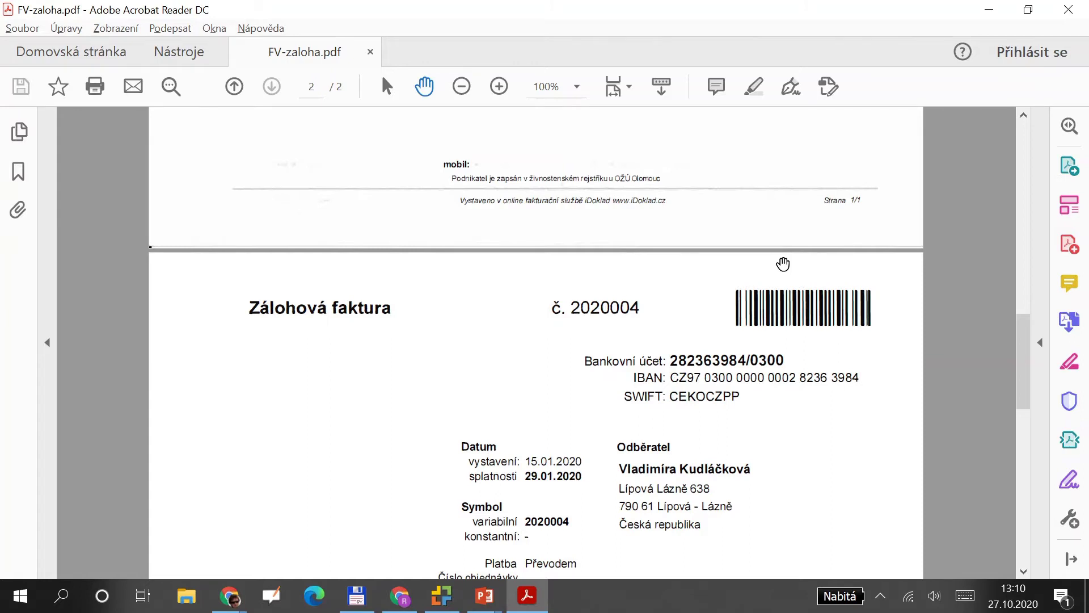
{"action": "key", "text": "alt+Tab"}
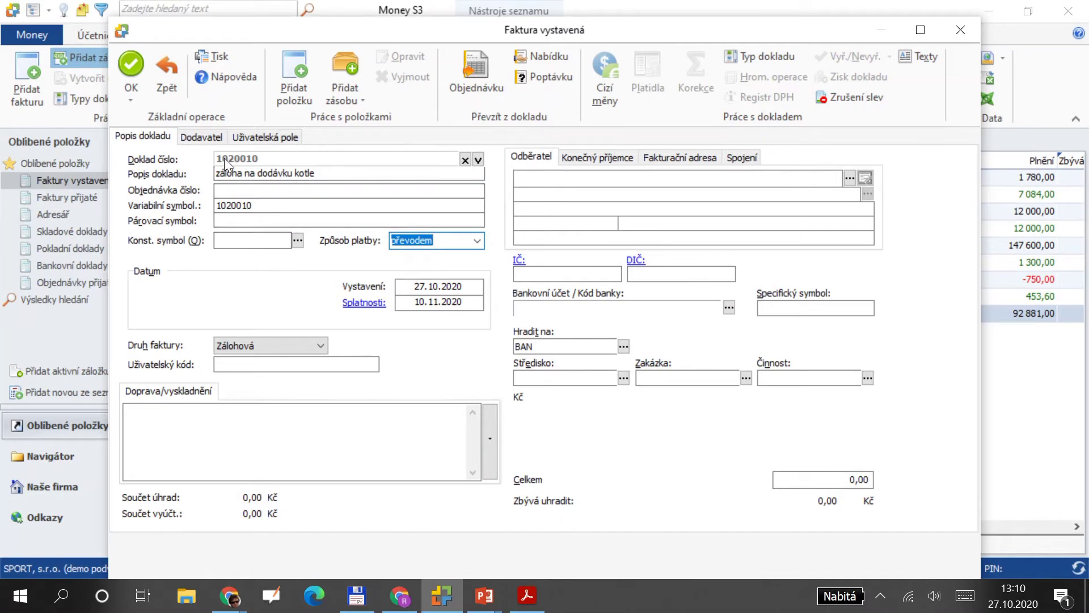
{"action": "key", "text": "alt+Tab"}
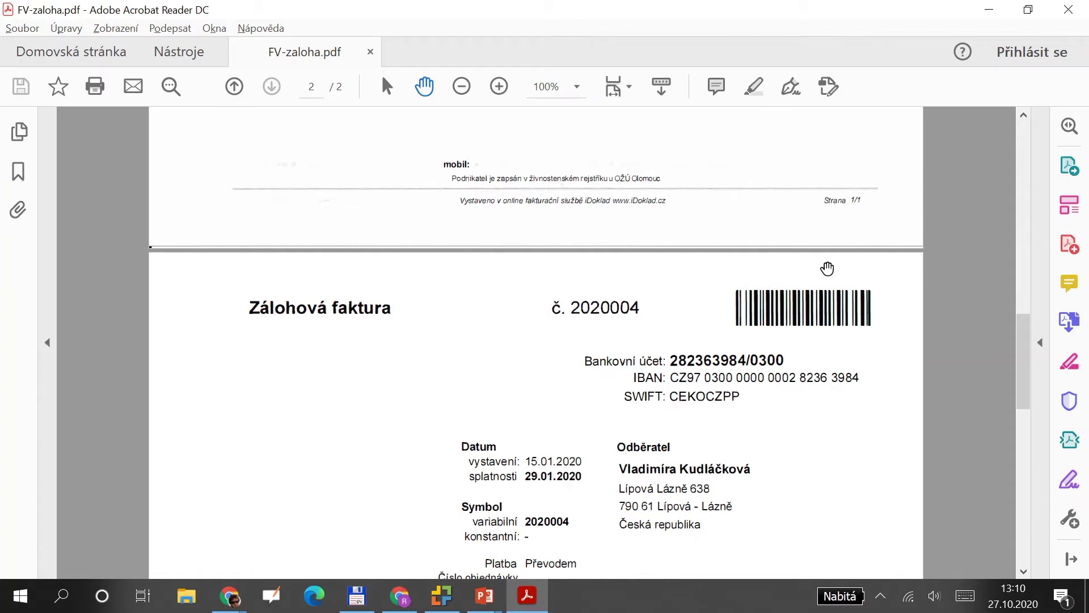
{"action": "key", "text": "alt+Tab"}
{"action": "key", "text": "alt+Tab"}
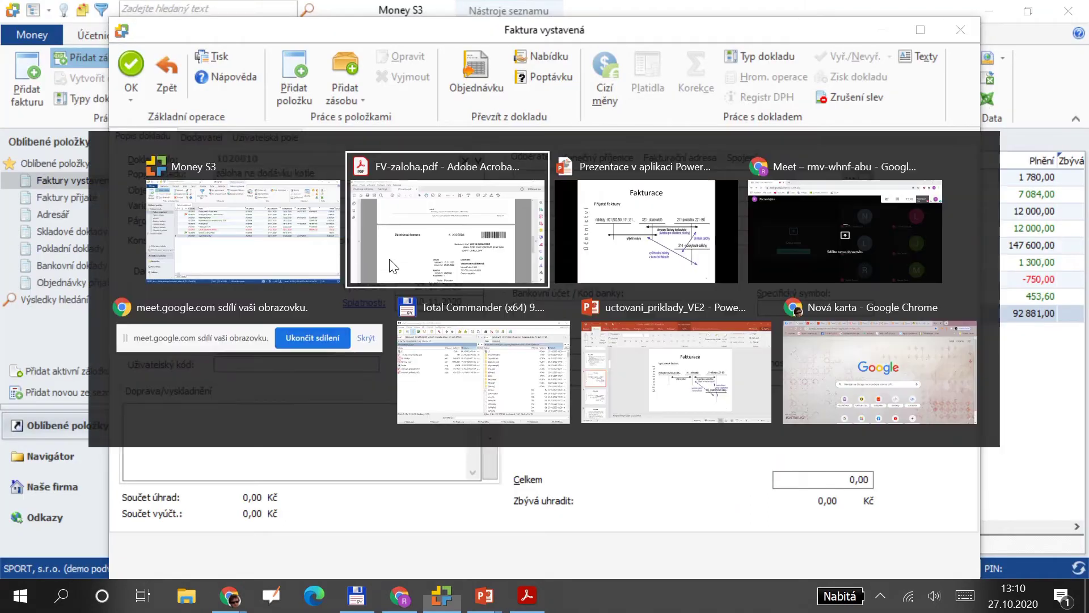
{"action": "scroll", "coordinate": [760, 397], "scroll_direction": "down", "scroll_amount": 4}
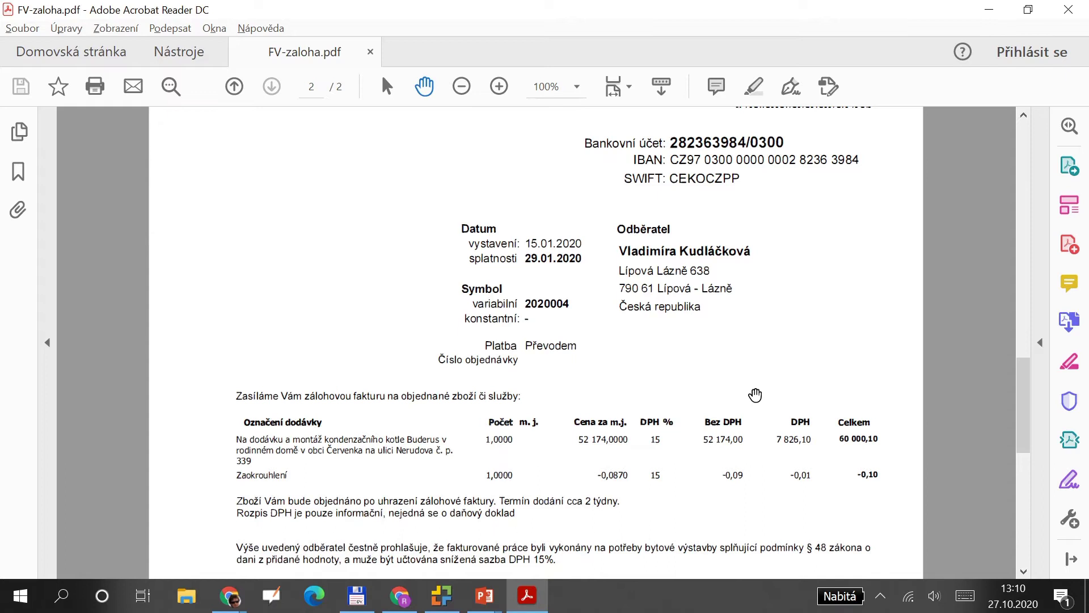
{"action": "key", "text": "alt+Tab"}
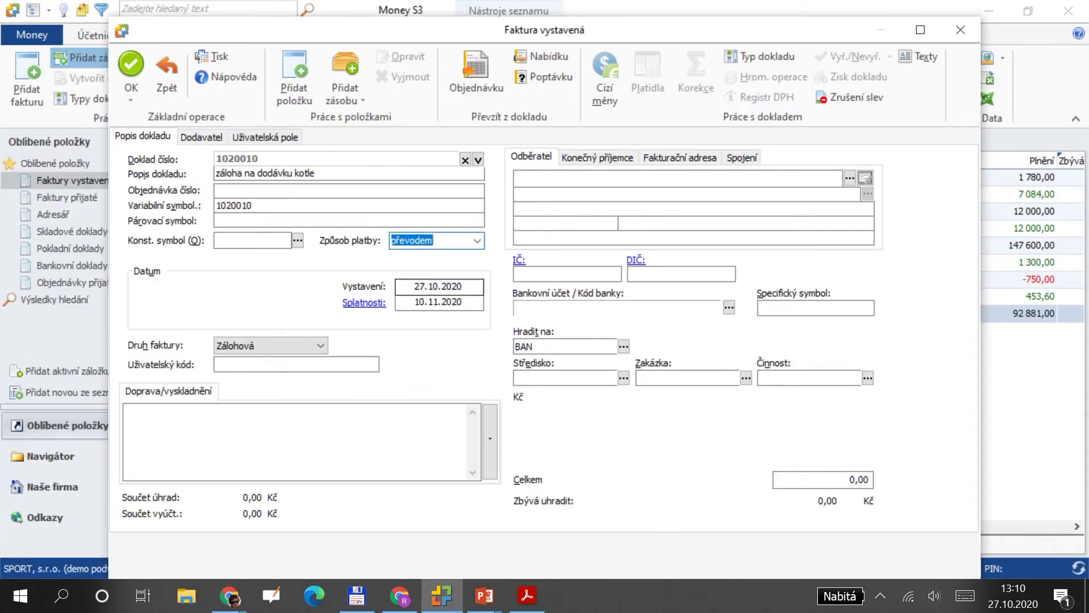
Set the issue date to 15.01.2020 so the due date becomes 29.01.2020.
{"action": "type", "text": "1501"}
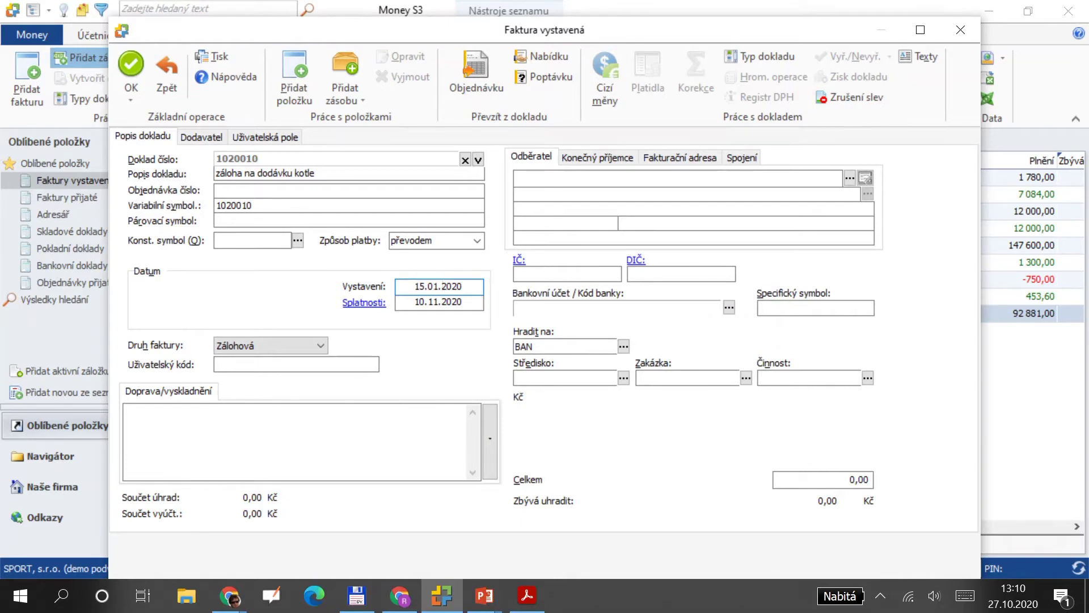
{"action": "key", "text": "Tab"}
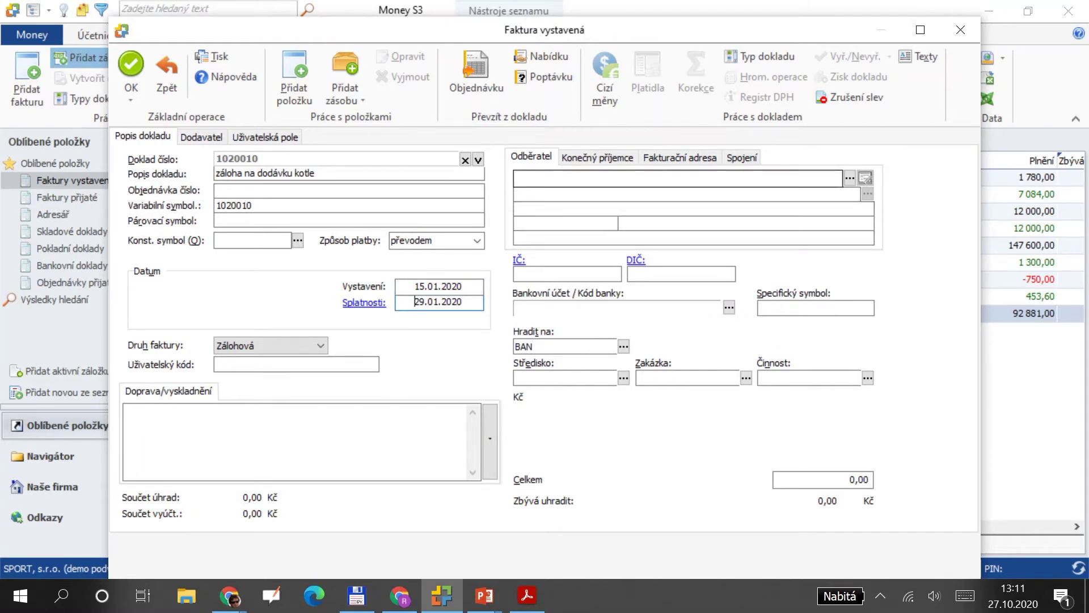
{"action": "key", "text": "alt+Tab"}
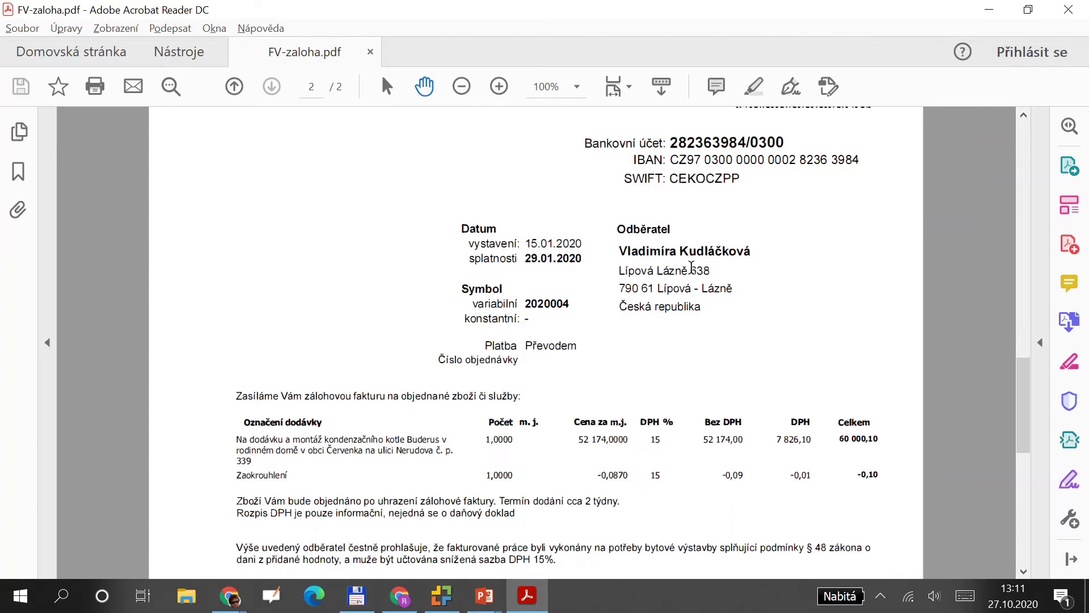
{"action": "key", "text": "alt+Tab"}
Add a new address-book card holding the customer's full name and select it for the invoice.
{"action": "left_click", "coordinate": [849, 178]}
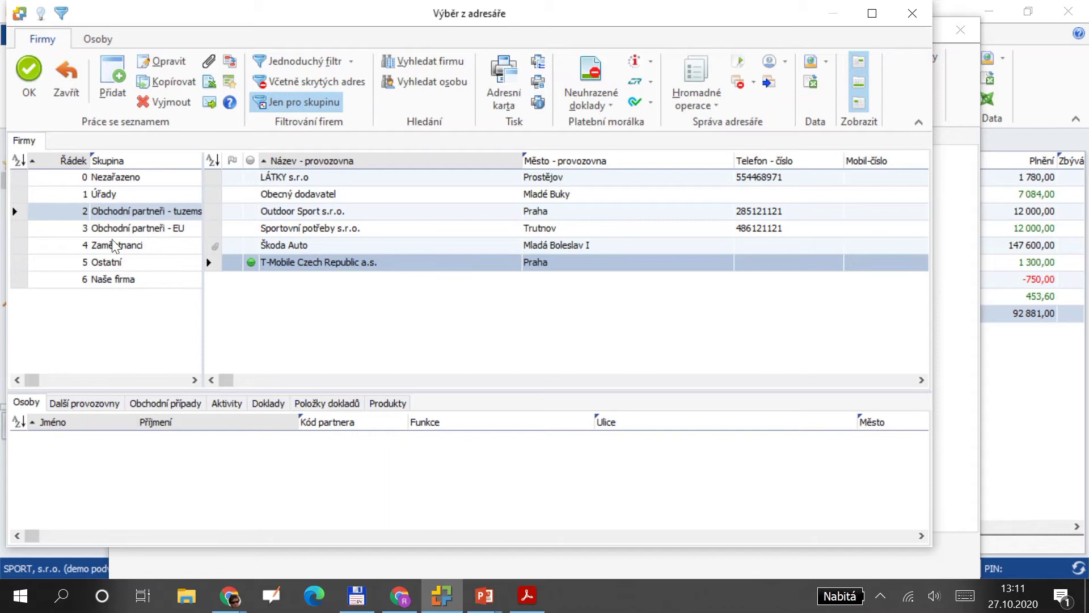
{"action": "left_click", "coordinate": [311, 226]}
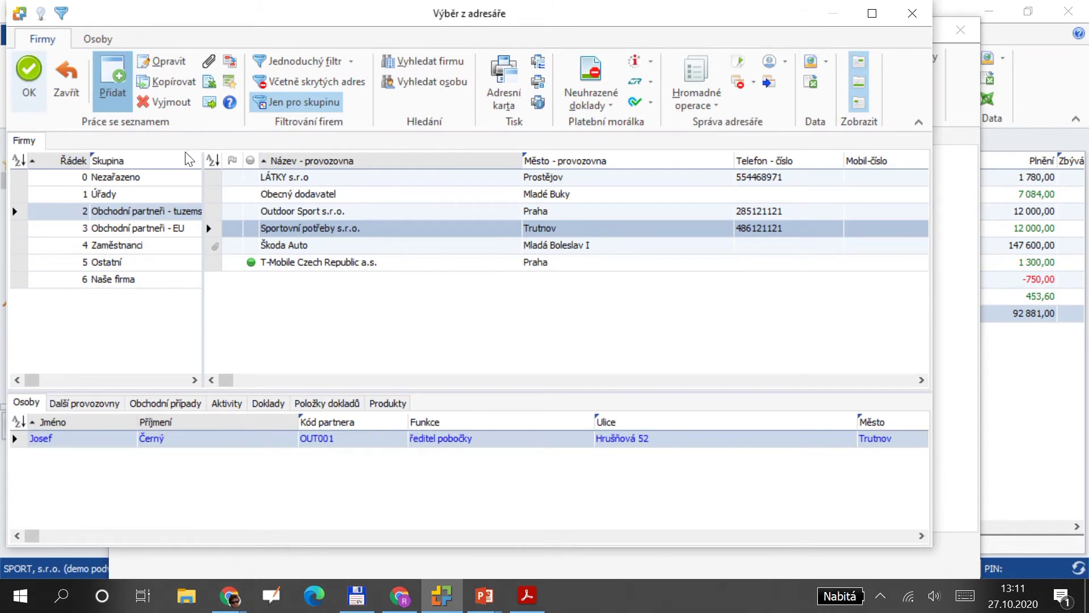
{"action": "double_click", "coordinate": [261, 179]}
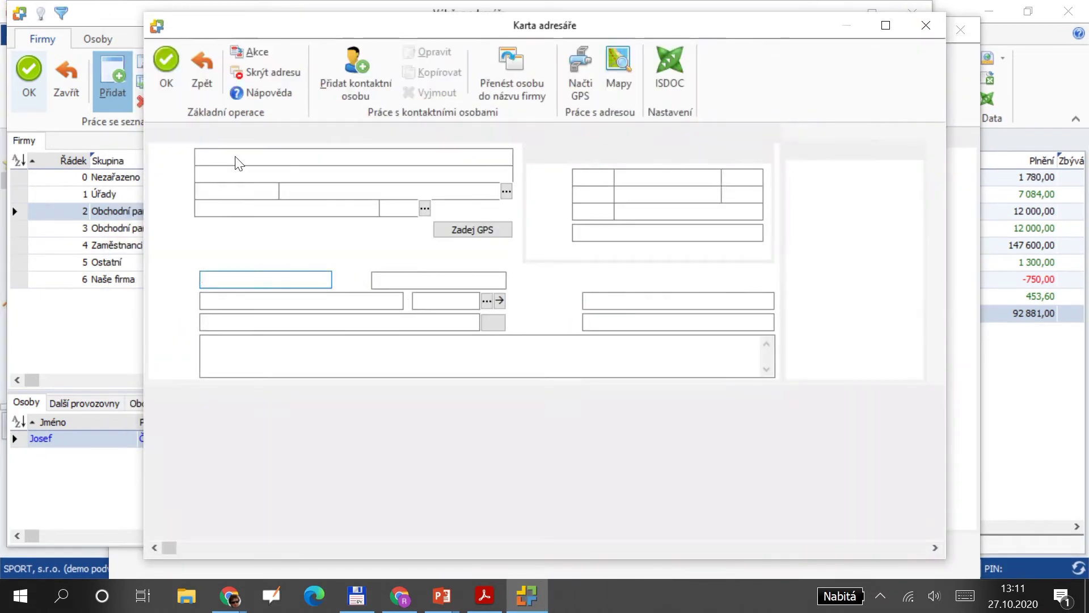
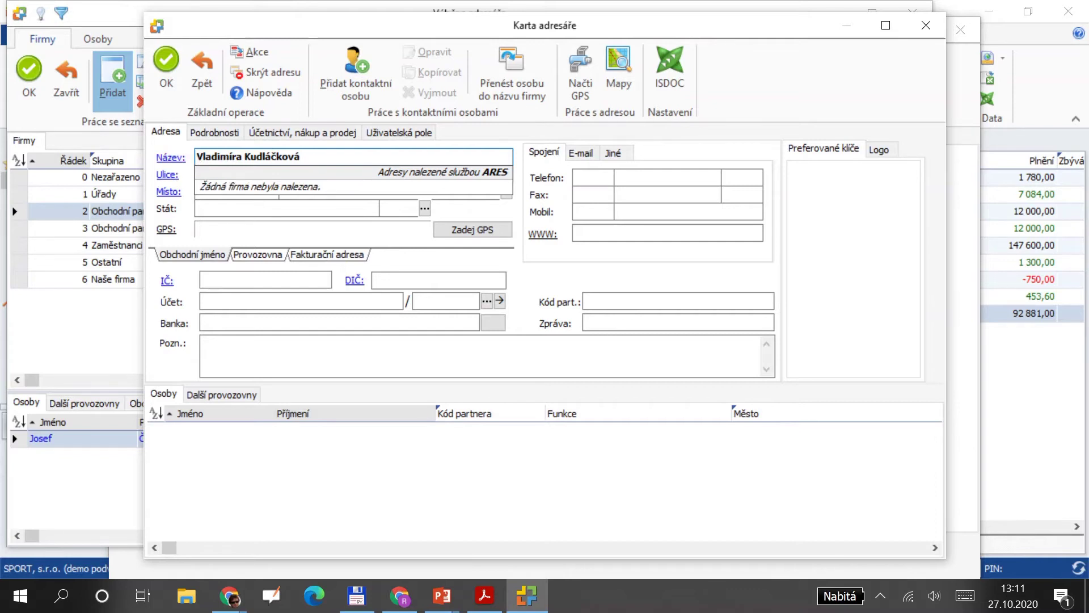
{"action": "left_click", "coordinate": [164, 65]}
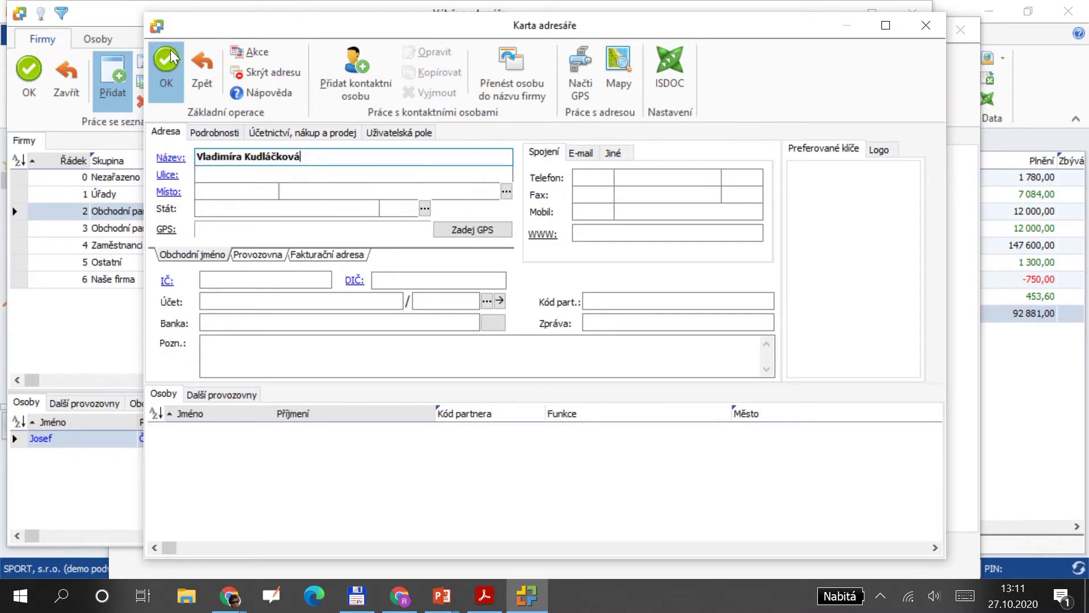
{"action": "left_click", "coordinate": [39, 74]}
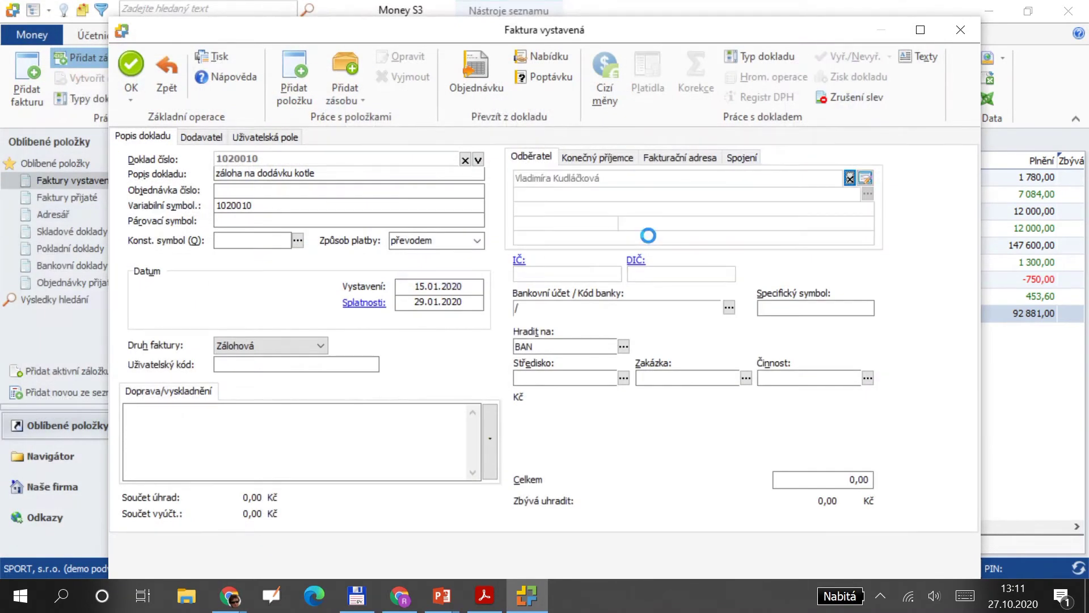
Enter a 60 000,00 Kč total, save the invoice, and accept the incomplete-address warning.
{"action": "left_click", "coordinate": [844, 479]}
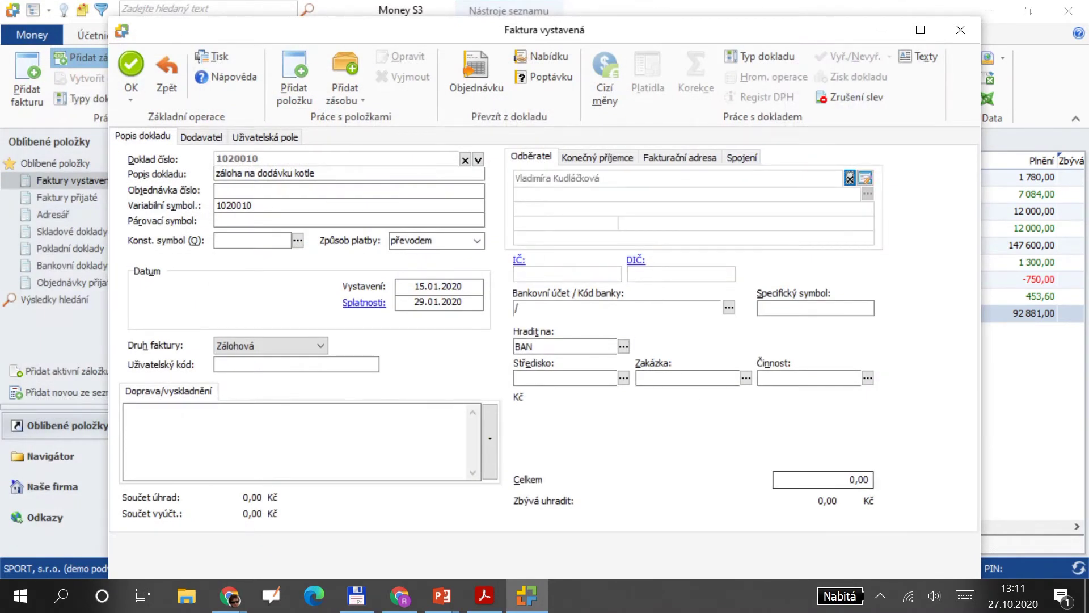
{"action": "type", "text": "60 00"}
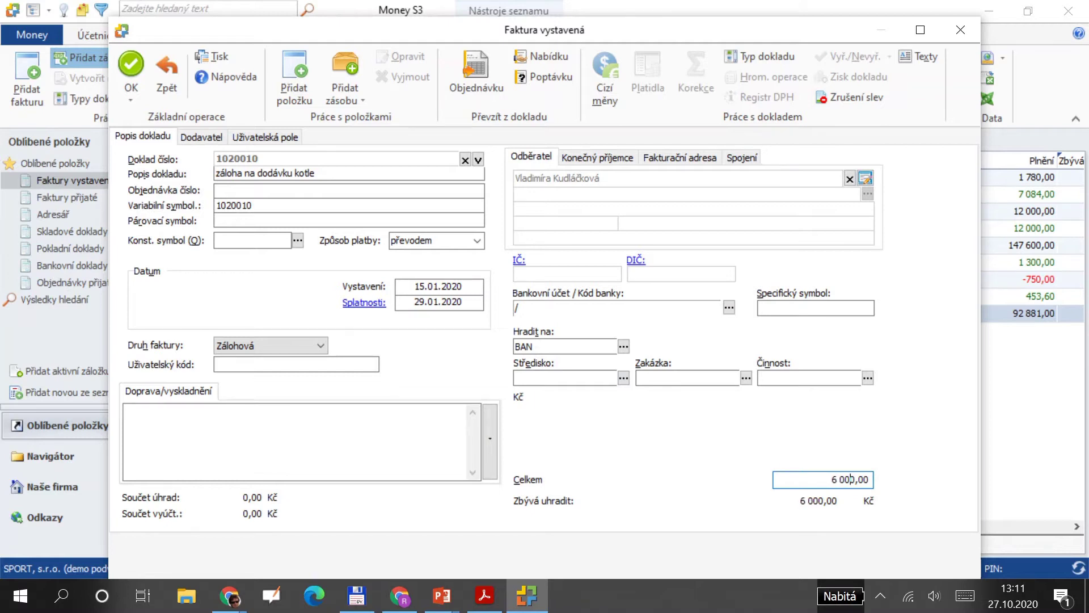
{"action": "key", "text": "alt+Tab"}
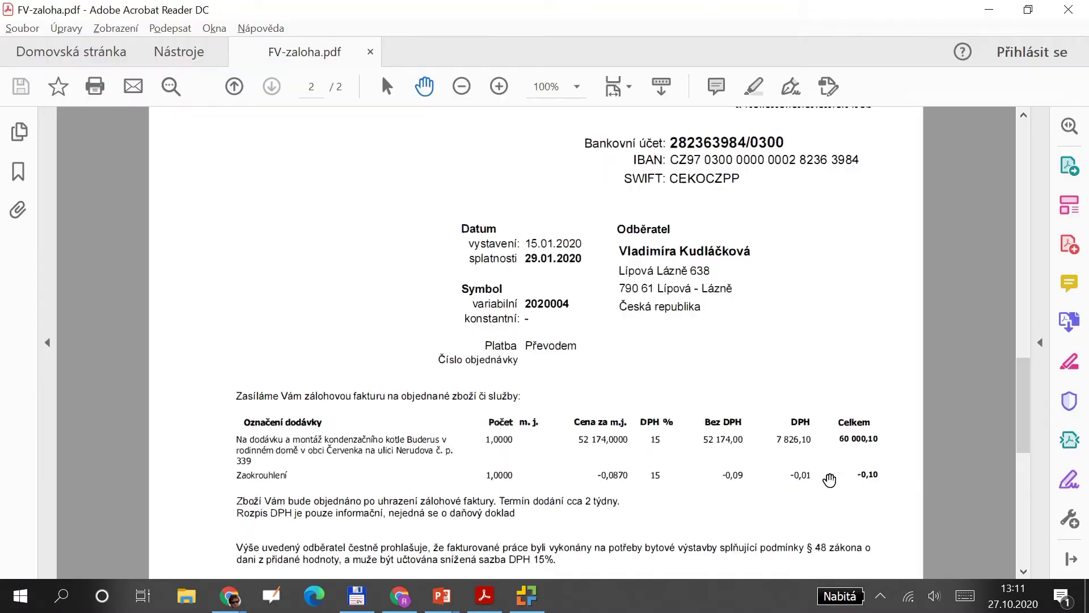
{"action": "scroll", "coordinate": [829, 487], "scroll_direction": "down", "scroll_amount": 2}
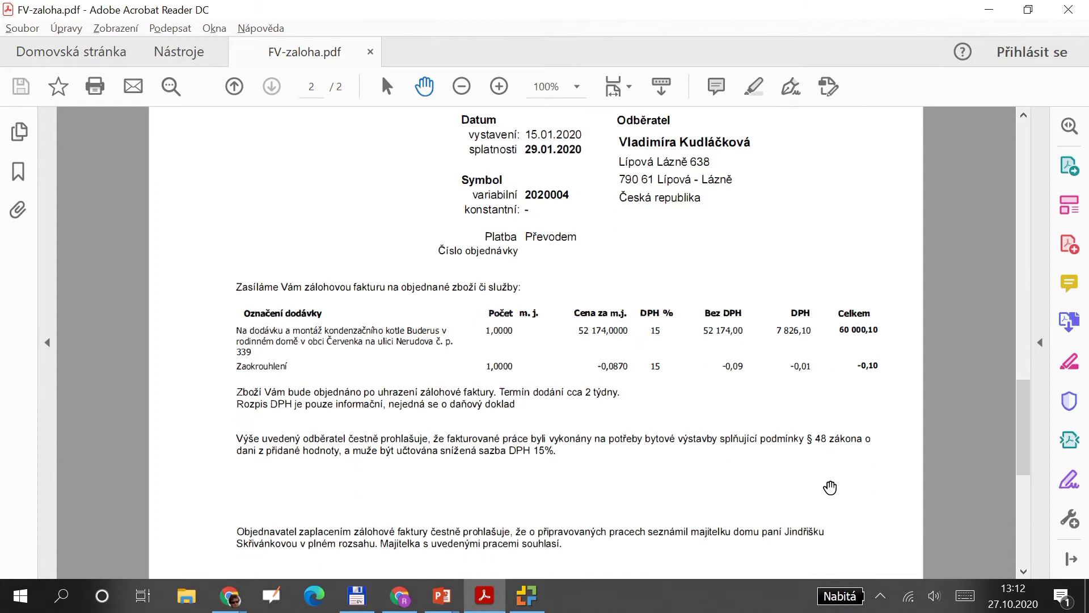
{"action": "key", "text": "alt+Tab"}
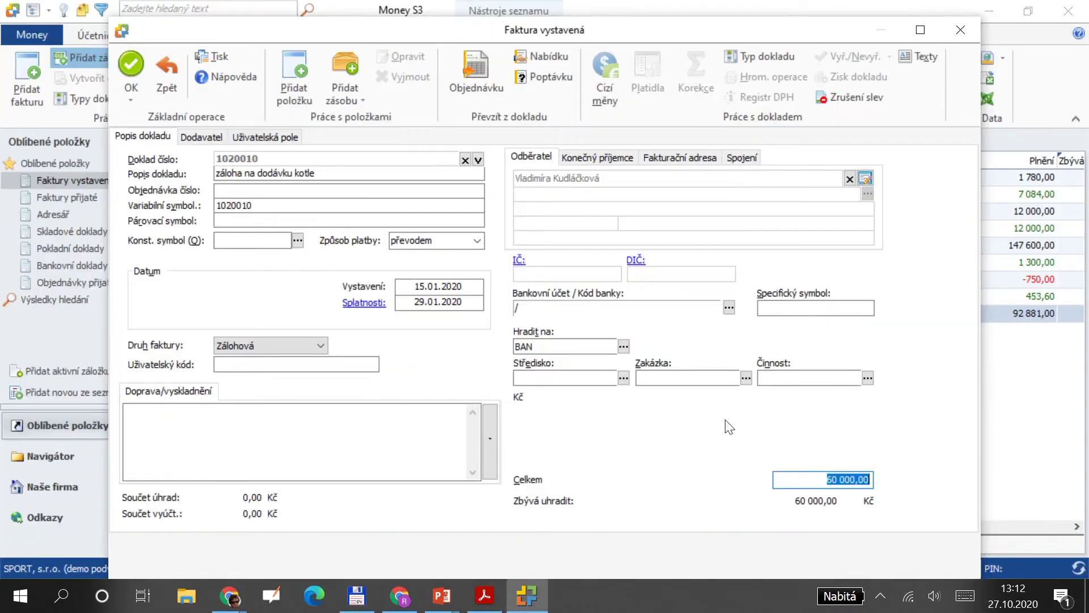
{"action": "left_click", "coordinate": [132, 62]}
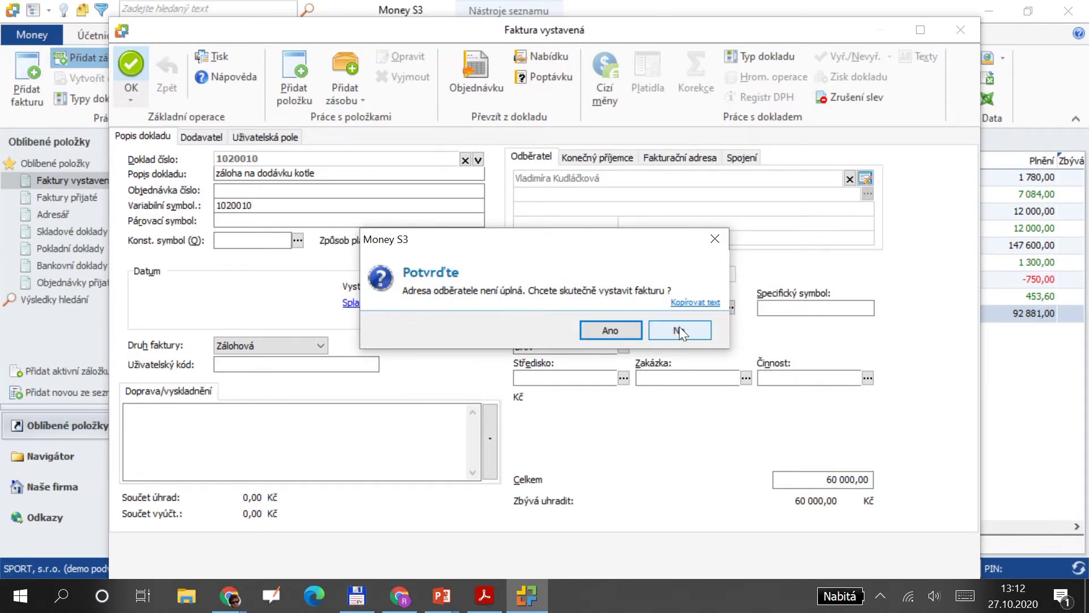
{"action": "left_click", "coordinate": [628, 326]}
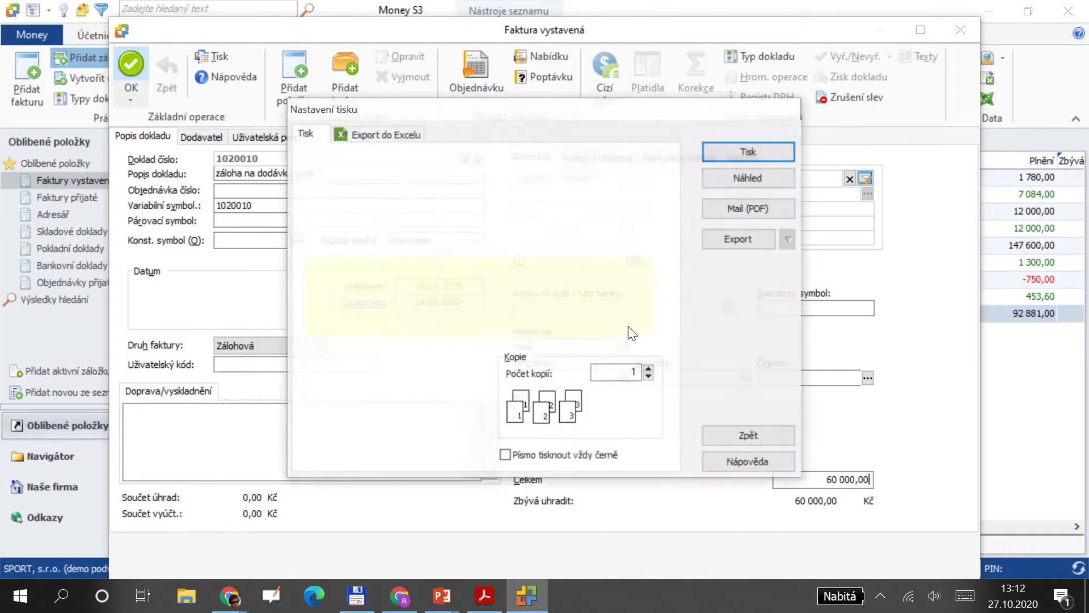
Save invoice 1020010 without printing and open the Účetní deník journal.
{"action": "left_click", "coordinate": [749, 437]}
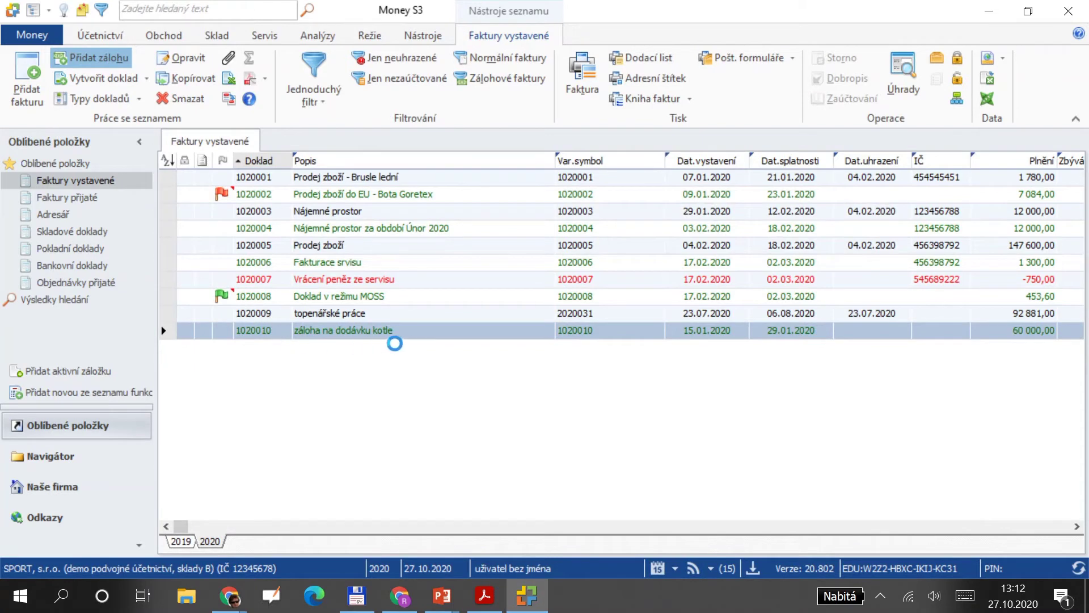
{"action": "left_click", "coordinate": [108, 37]}
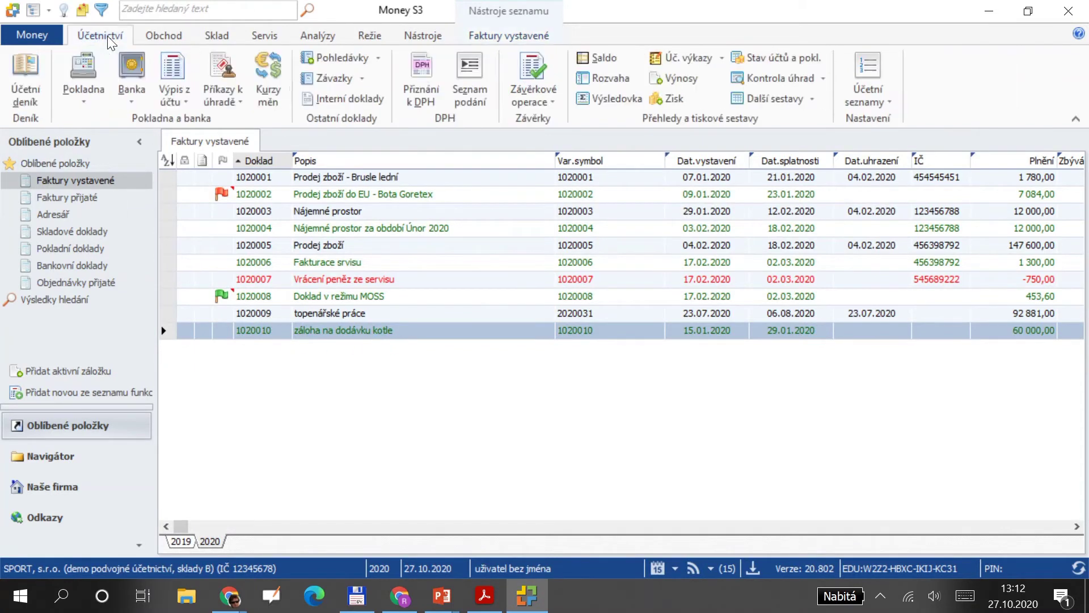
{"action": "left_click", "coordinate": [25, 68]}
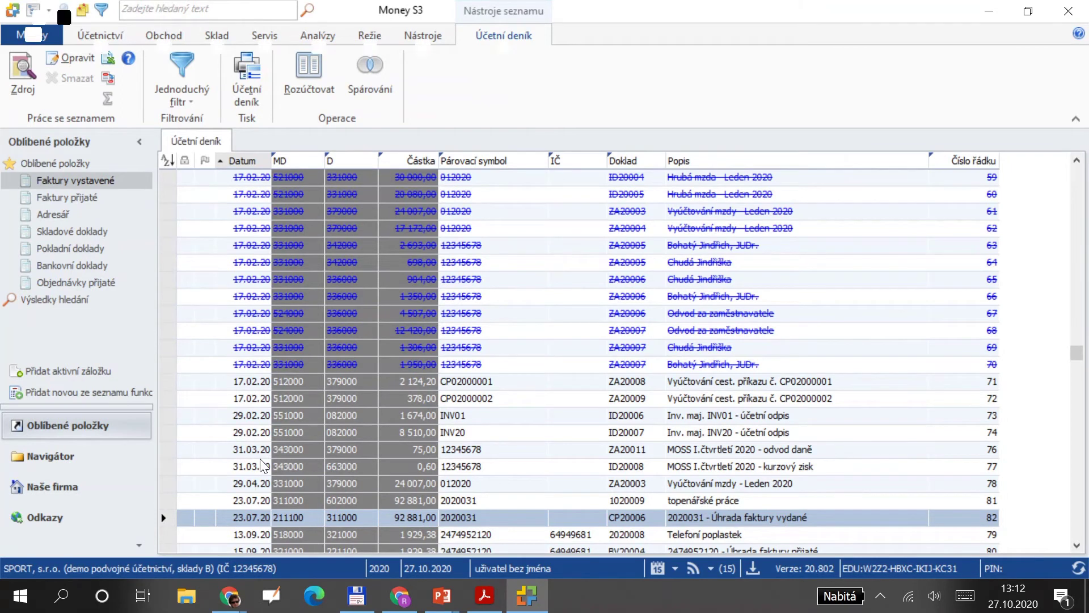
{"action": "key", "text": "alt+Tab"}
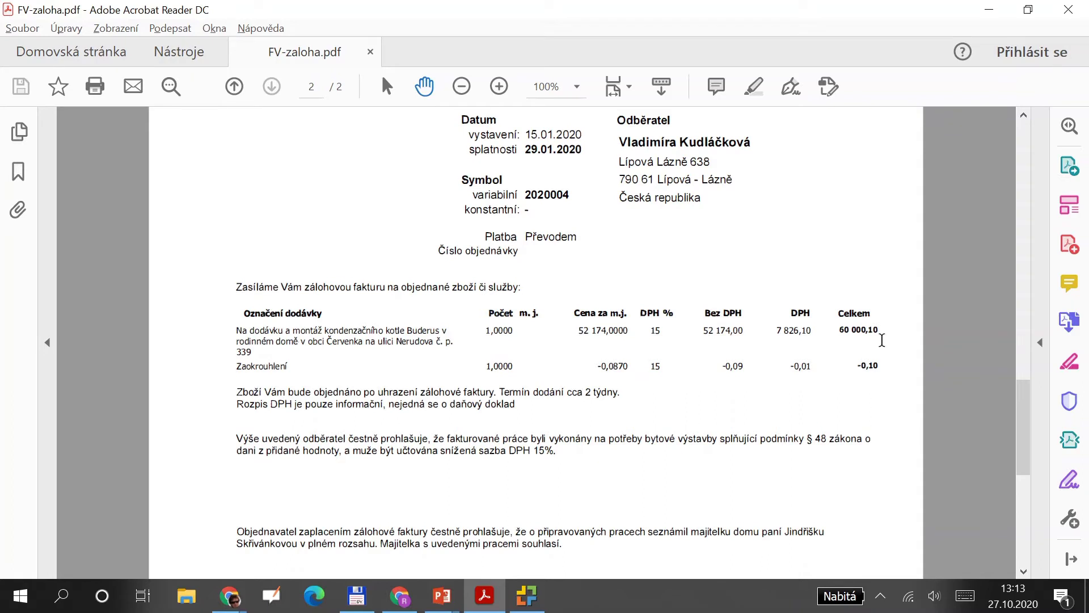
{"action": "key", "text": "alt+Tab"}
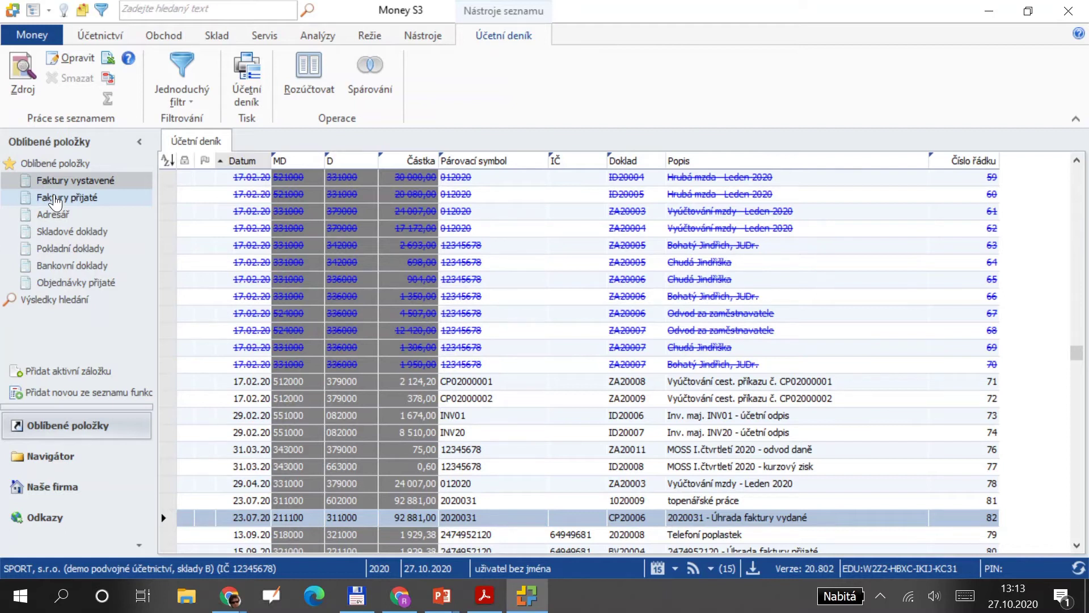
Create new bank income document BP20003 and show its Seznam hrazených dokladů list.
{"action": "key", "text": "alt+Tab"}
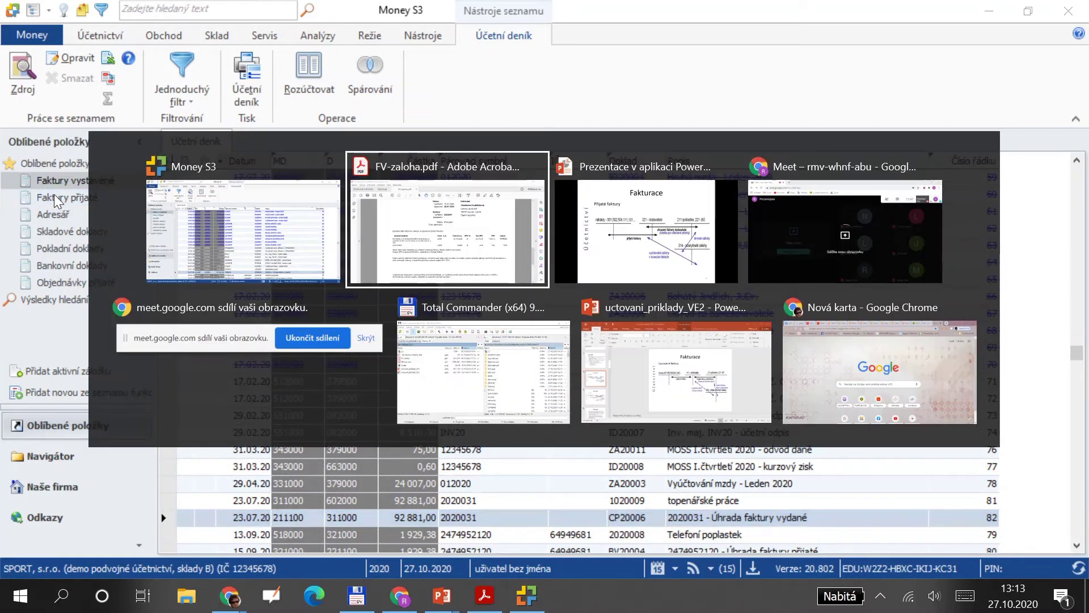
{"action": "key", "text": "alt+Tab"}
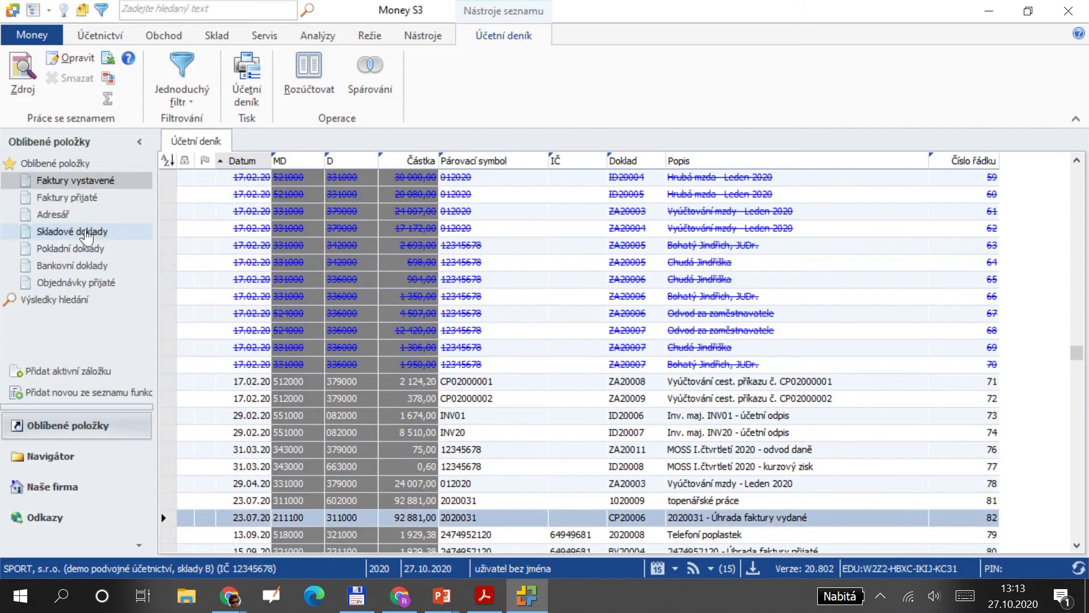
{"action": "left_click", "coordinate": [81, 268]}
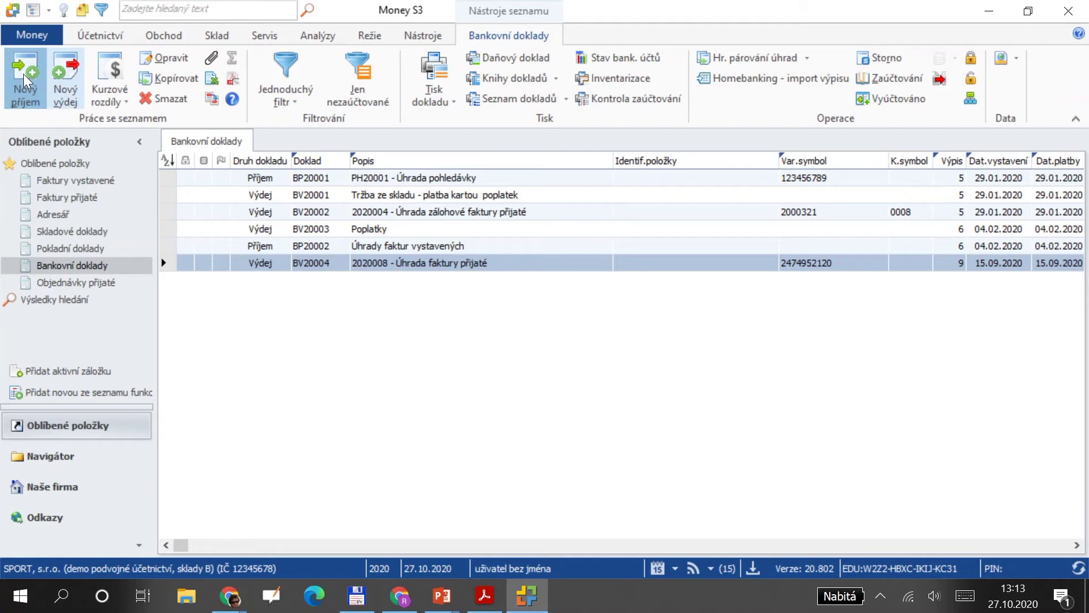
{"action": "left_click", "coordinate": [24, 80]}
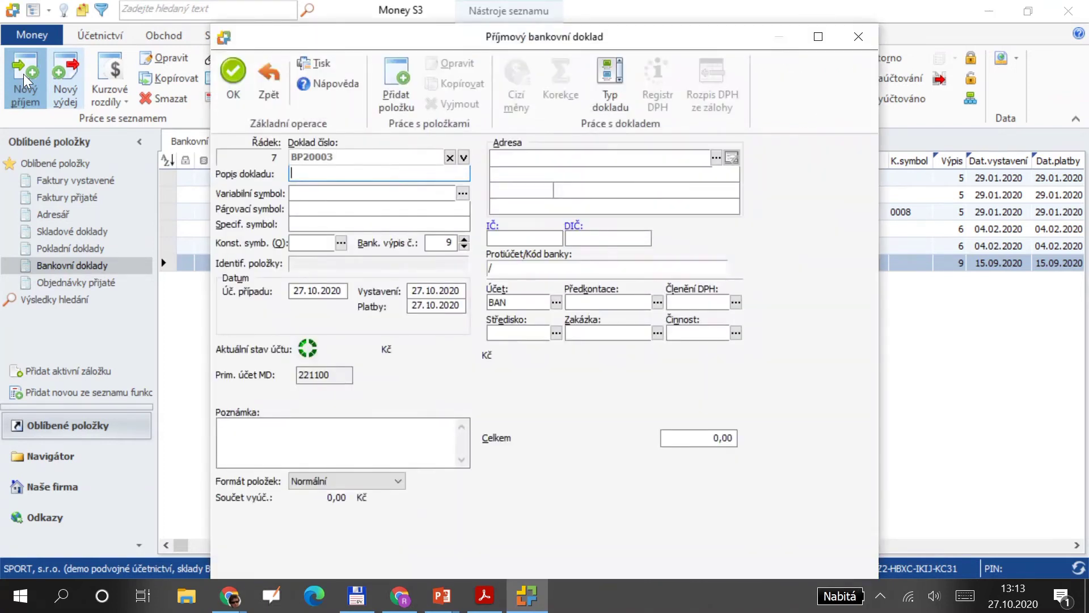
{"action": "left_click", "coordinate": [463, 195]}
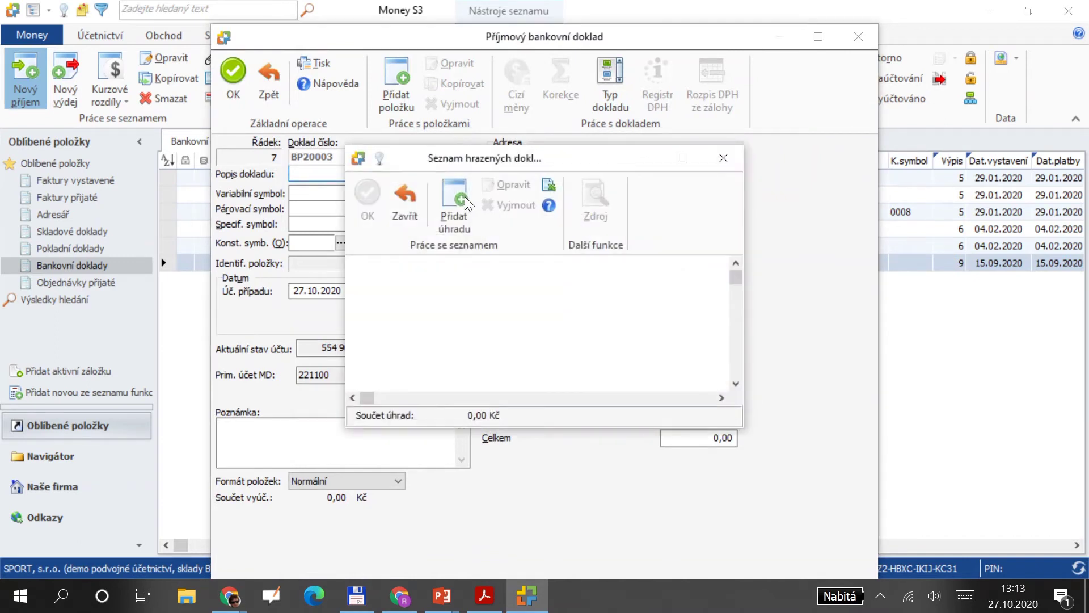
Add a 60 000,00 Kč payment of deposit invoice 1020010 from the unpaid documents.
{"action": "left_click", "coordinate": [464, 200]}
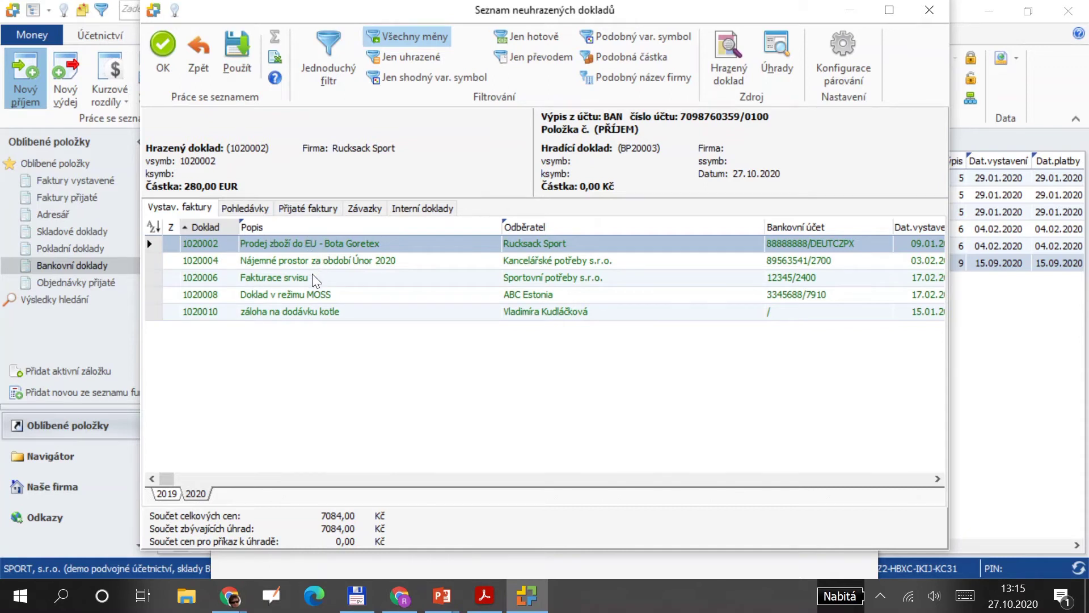
{"action": "left_click", "coordinate": [313, 312]}
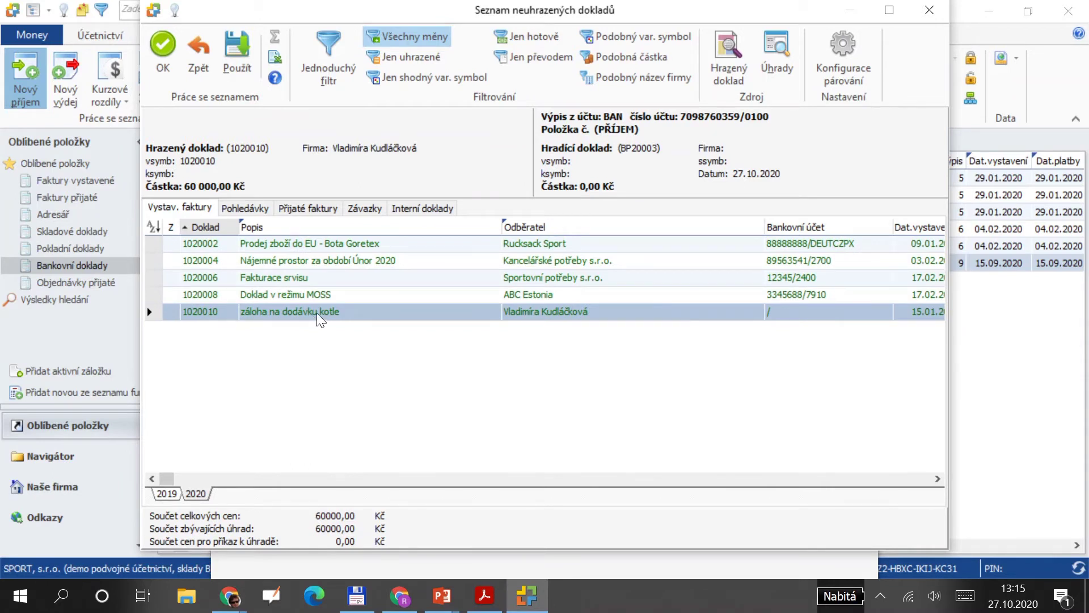
{"action": "double_click", "coordinate": [321, 319]}
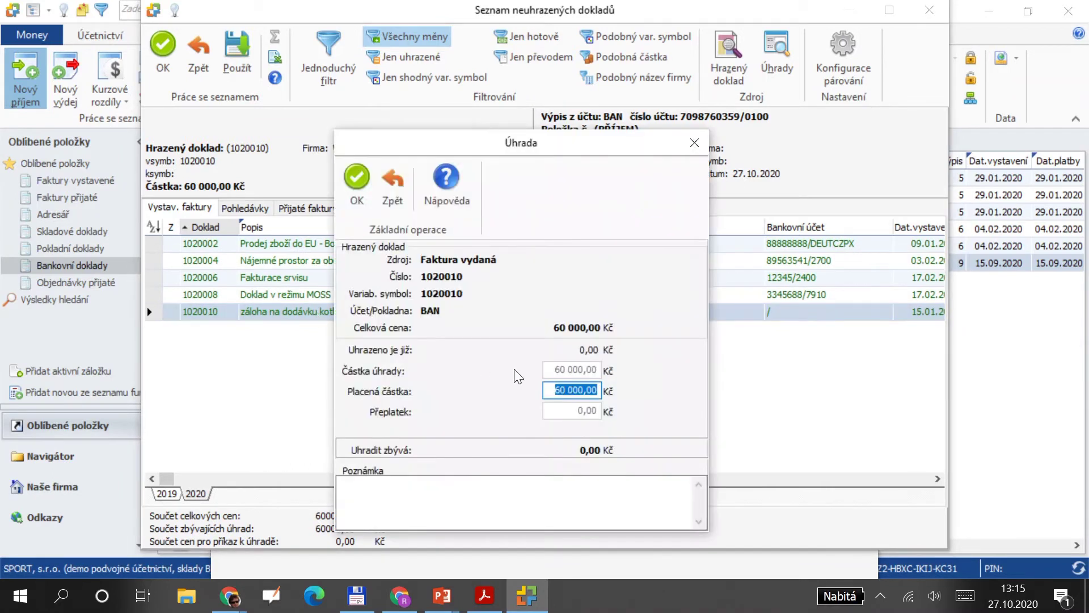
{"action": "left_click", "coordinate": [366, 196]}
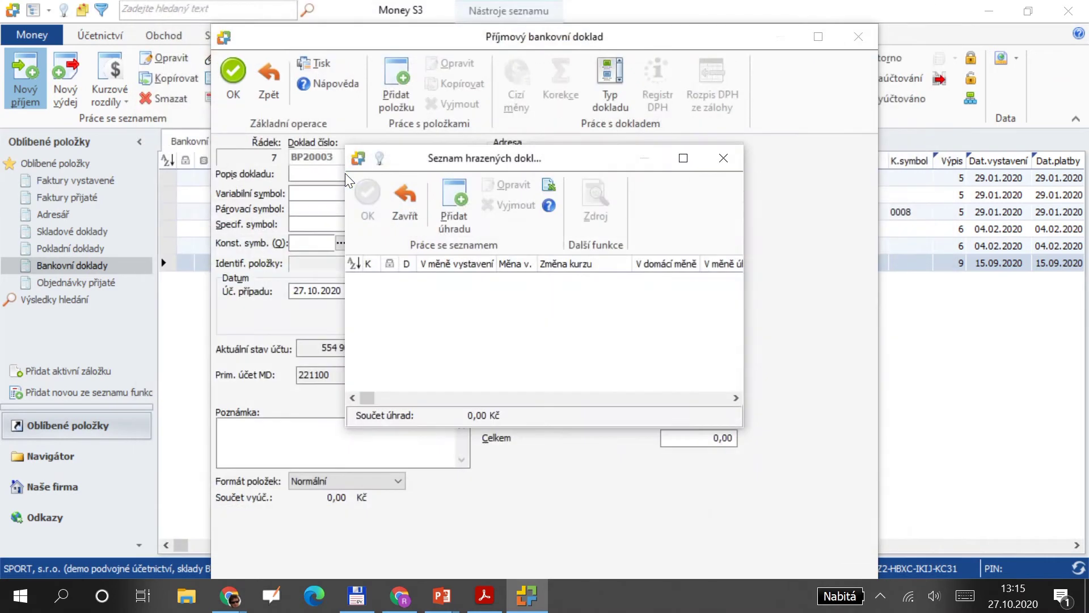
Set bank statement number 1 and all receipt dates to 16.01.2020, then view the Fakturace slide.
{"action": "left_click", "coordinate": [367, 195]}
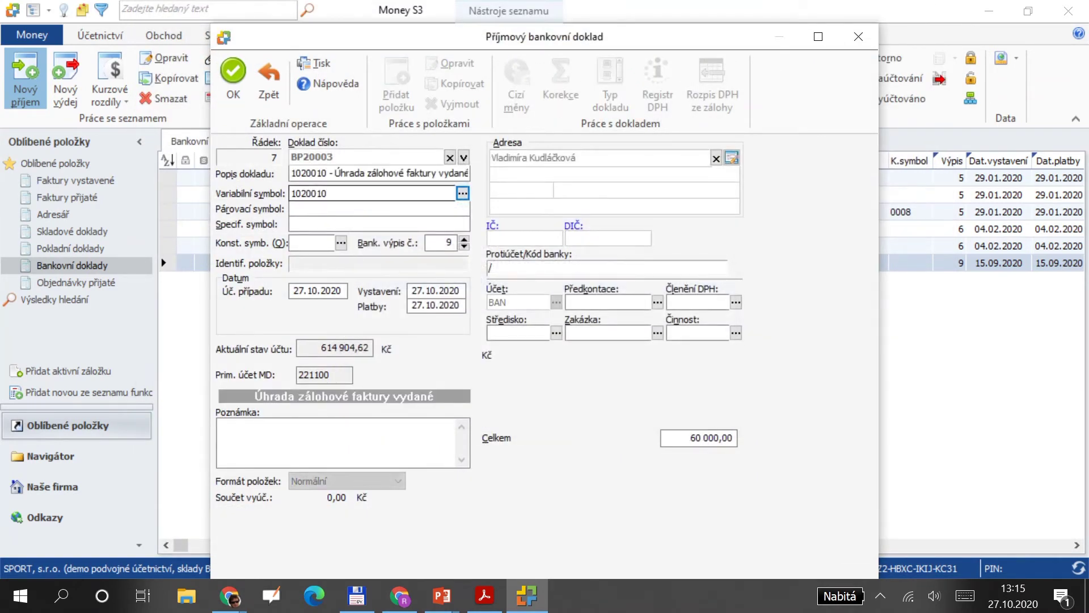
{"action": "left_click", "coordinate": [440, 242]}
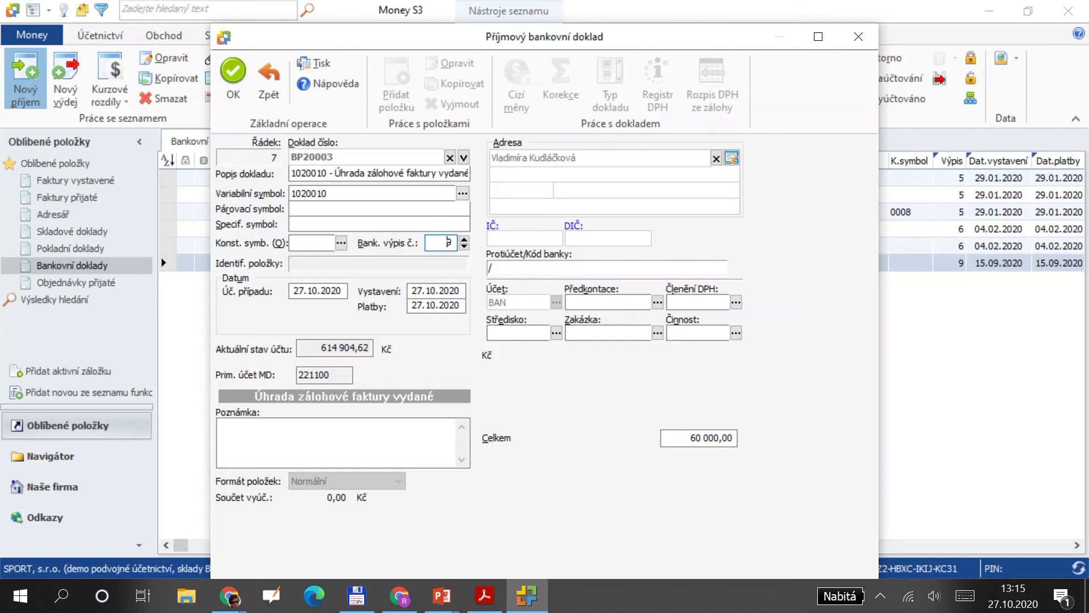
{"action": "type", "text": "1"}
{"action": "key", "text": "Tab"}
{"action": "type", "text": "16.01"}
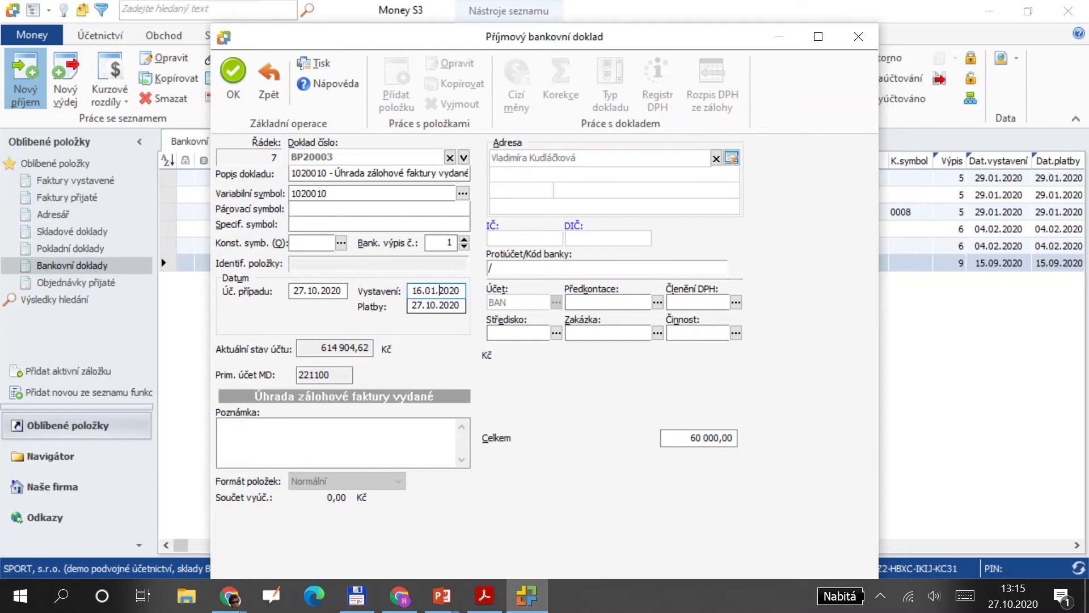
{"action": "key", "text": "Tab"}
{"action": "key", "text": "Tab"}
{"action": "key", "text": "Tab"}
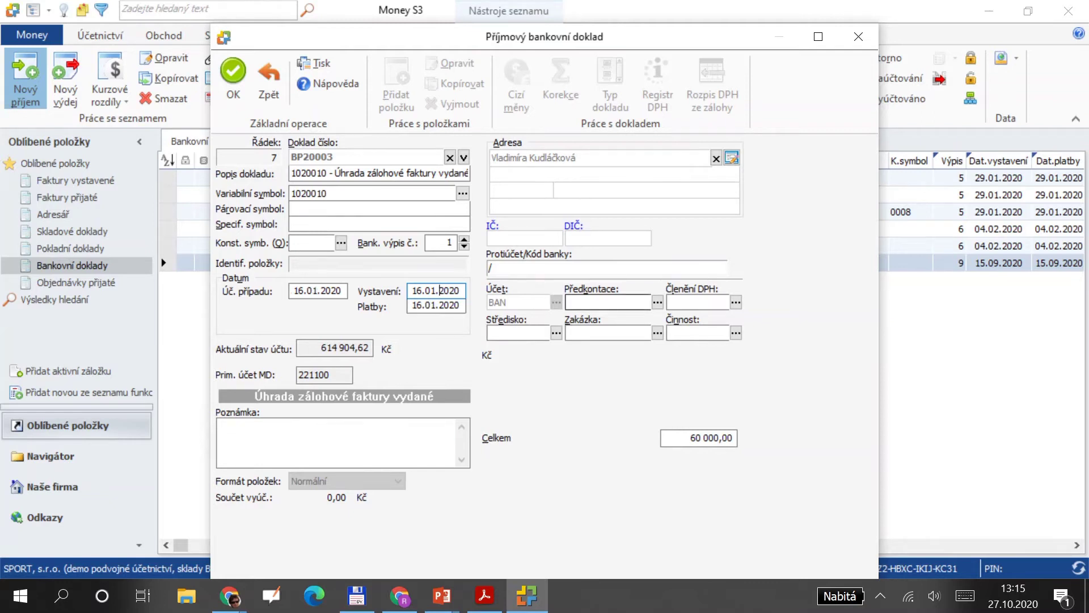
{"action": "left_click", "coordinate": [657, 303]}
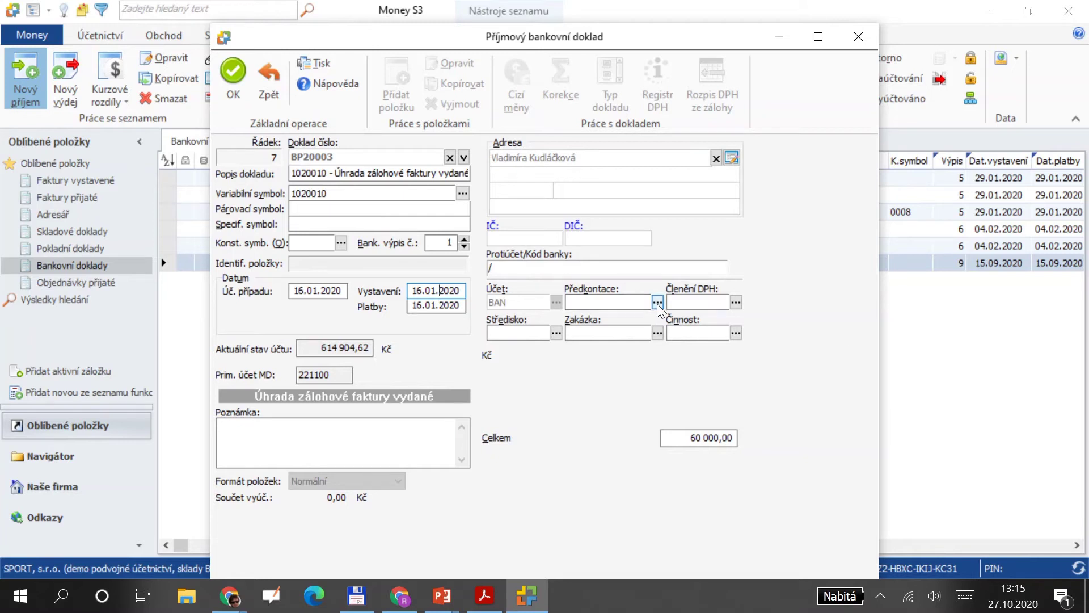
{"action": "key", "text": "alt+Tab"}
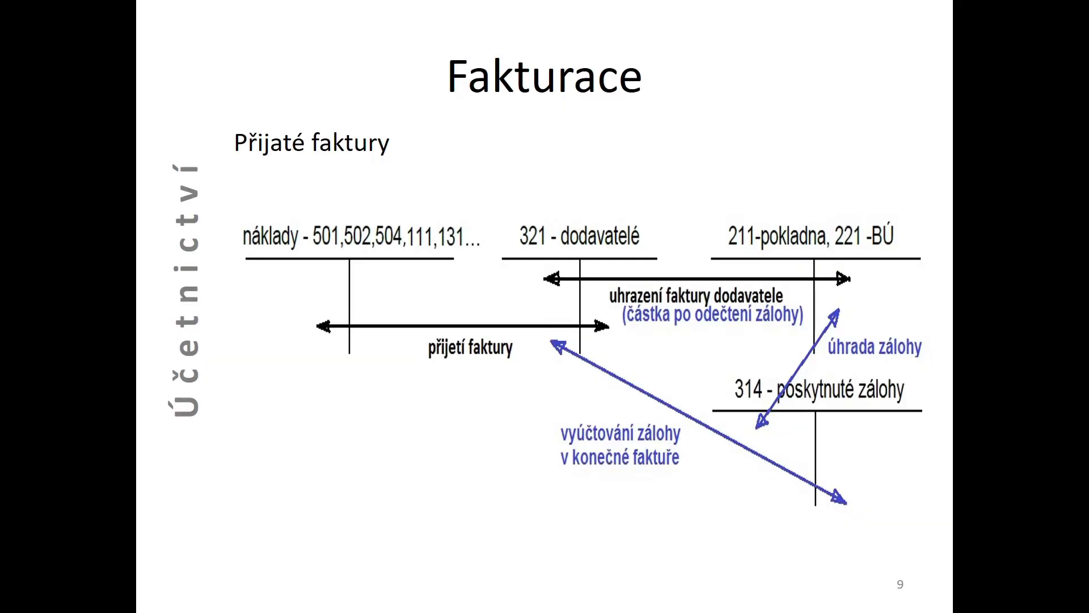
Return the slideshow to the Fakturace slide, then go back to Money S3's posting preset list.
{"action": "left_click", "coordinate": [242, 391]}
{"action": "key", "text": "Left"}
{"action": "key", "text": "Left"}
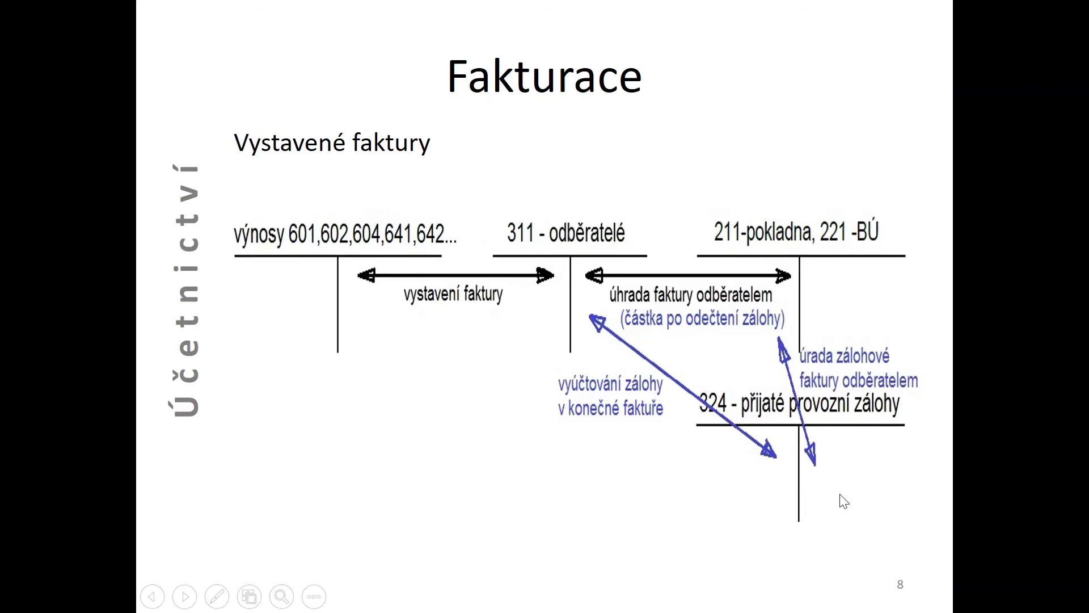
{"action": "key", "text": "alt+Tab"}
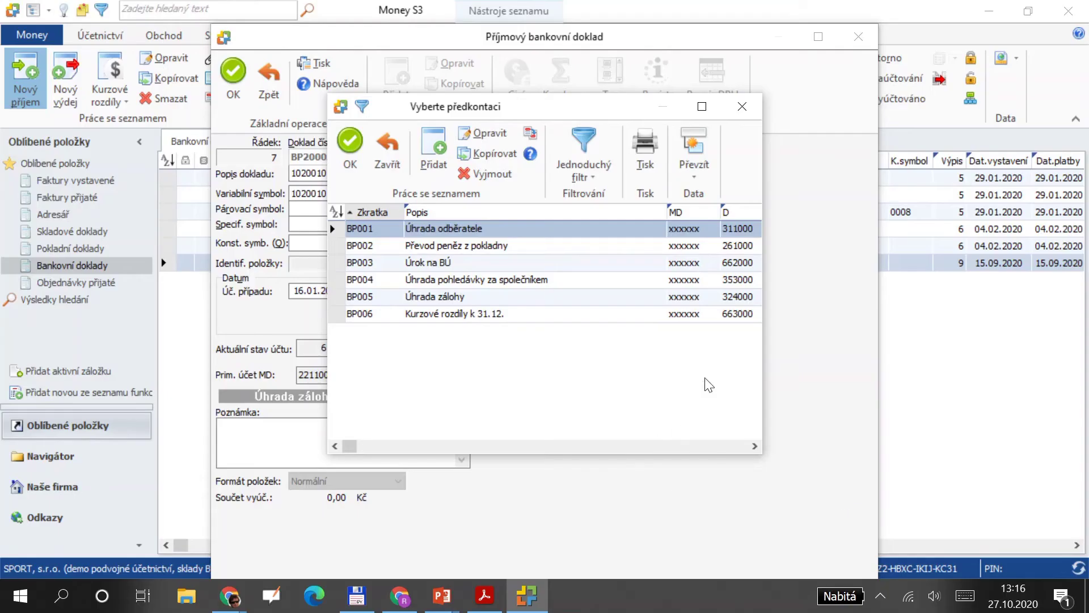
Apply preset BP005 Úhrada zálohy and save bank receipt BP20003 without printing.
{"action": "left_click", "coordinate": [553, 300]}
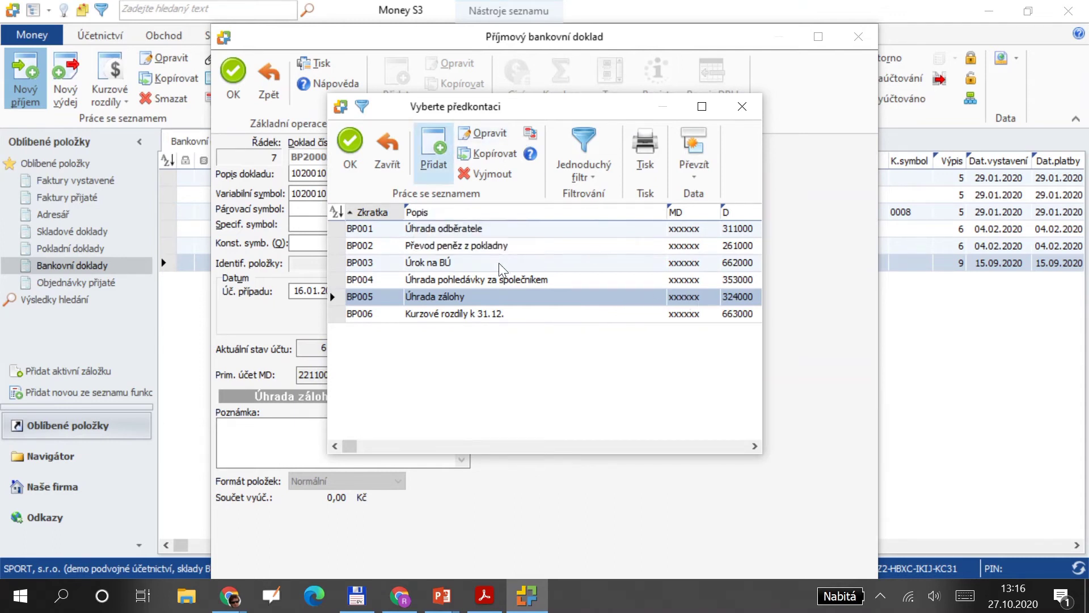
{"action": "double_click", "coordinate": [500, 302]}
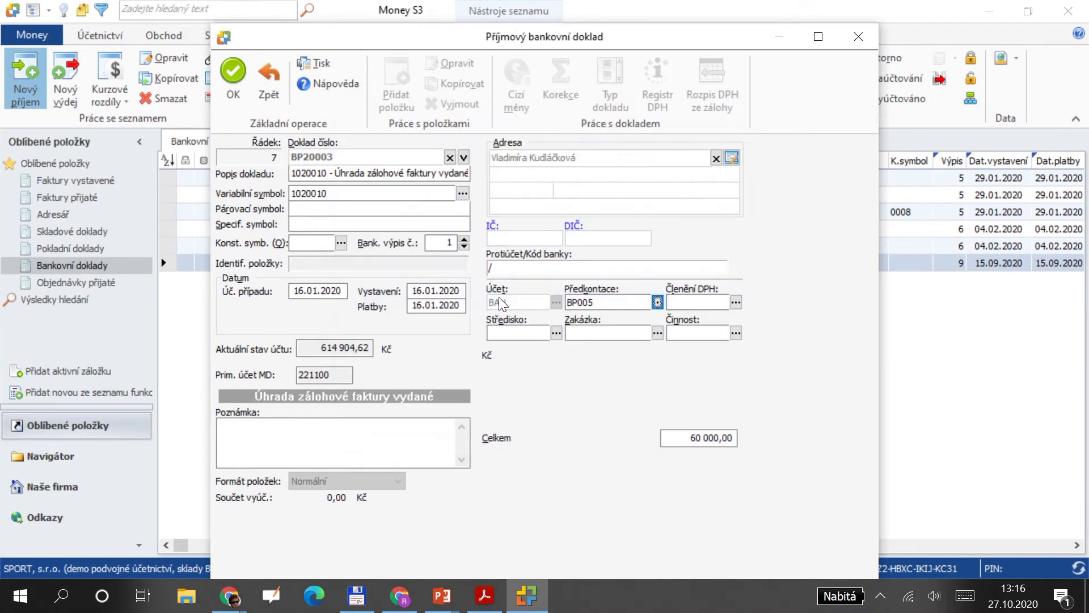
{"action": "key", "text": "Tab"}
{"action": "key", "text": "Tab"}
{"action": "key", "text": "Tab"}
{"action": "key", "text": "Tab"}
{"action": "left_click", "coordinate": [232, 81]}
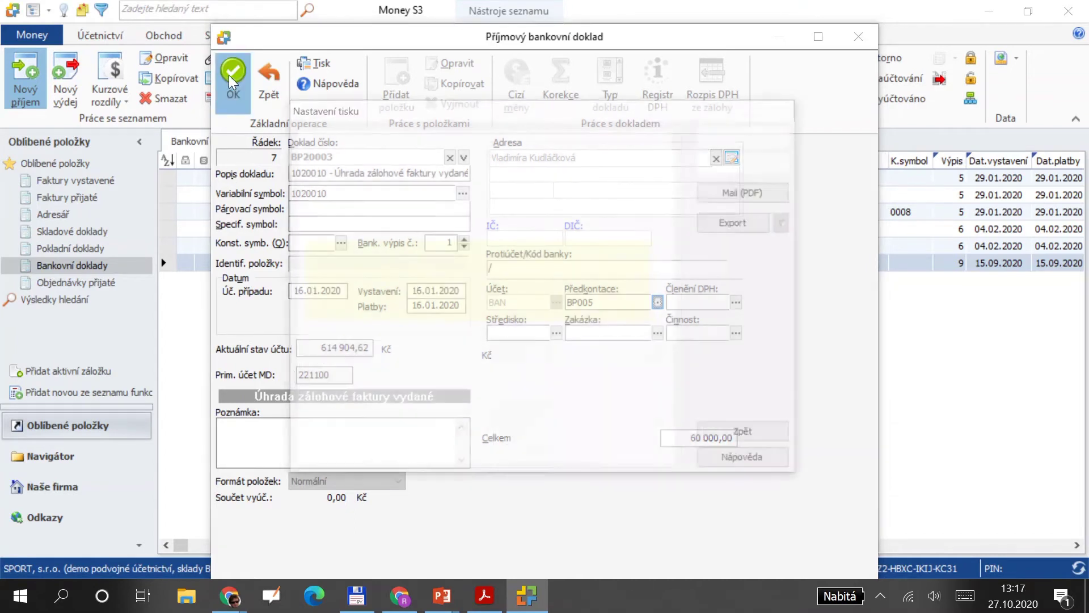
{"action": "left_click", "coordinate": [774, 435]}
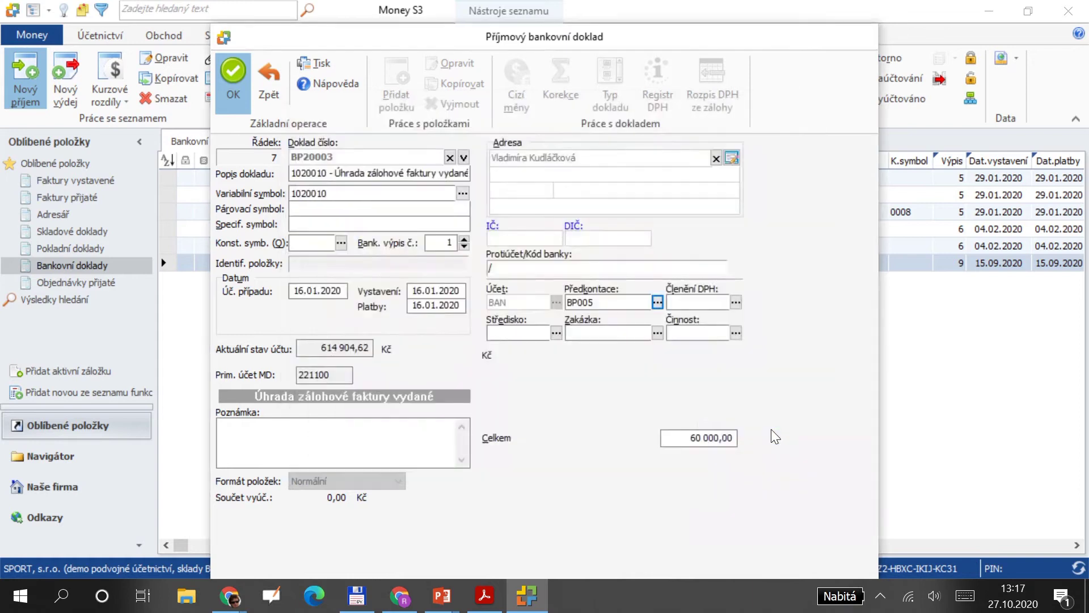
{"action": "left_click", "coordinate": [88, 41]}
Sort the Účetní deník by date and select the 16.01.20 BP20003 posting of 60 000,00 (221100 to 324000).
{"action": "left_click", "coordinate": [32, 67]}
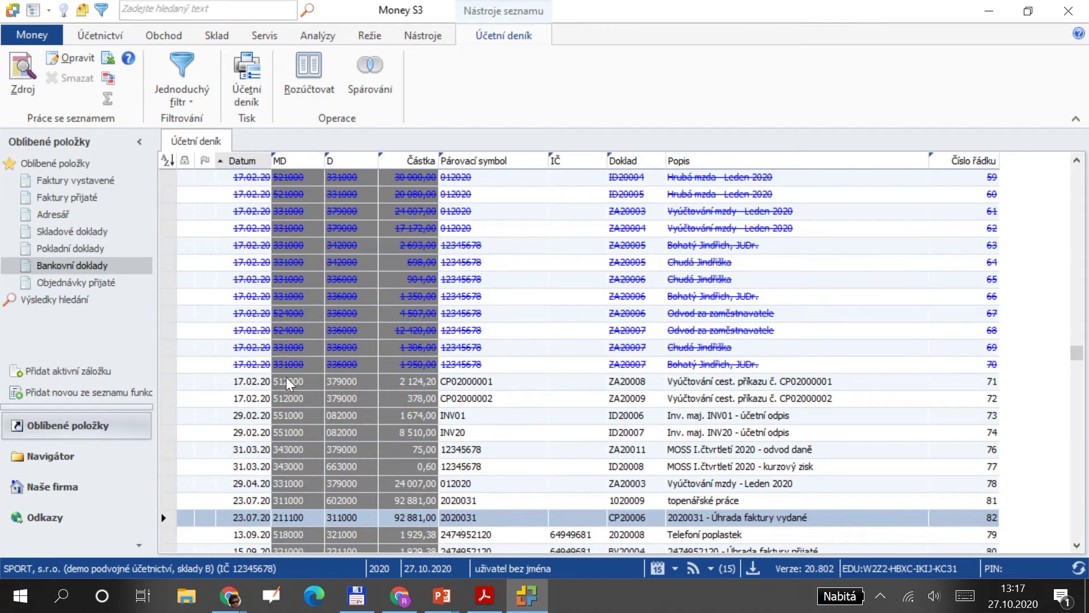
{"action": "left_click", "coordinate": [240, 162]}
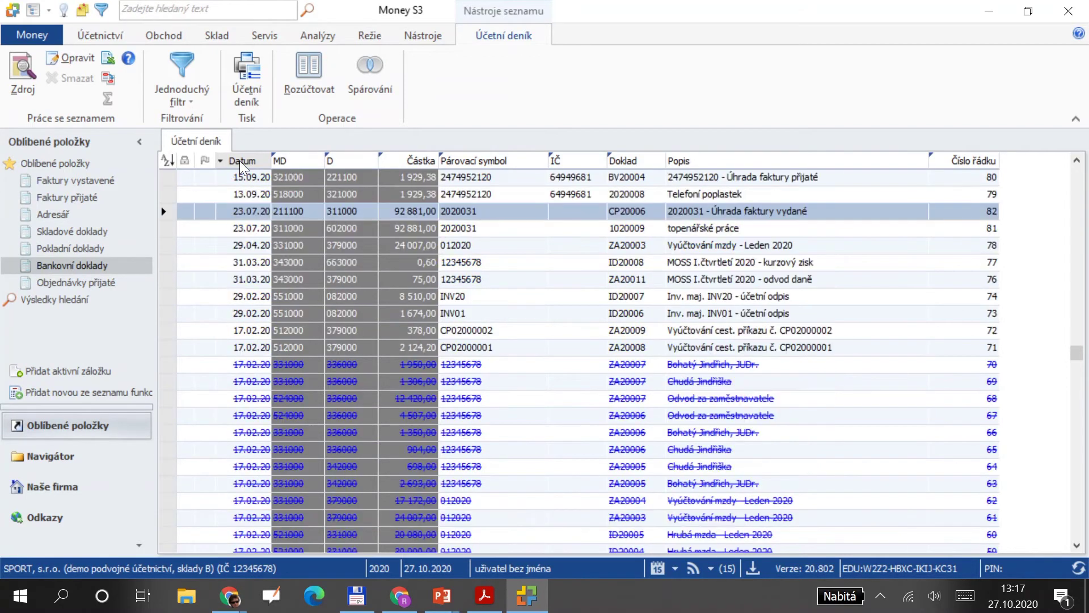
{"action": "left_click", "coordinate": [240, 160]}
{"action": "key", "text": "Up"}
{"action": "key", "text": "Up"}
{"action": "key", "text": "Up"}
{"action": "key", "text": "Up"}
{"action": "key", "text": "Up"}
{"action": "key", "text": "Up"}
{"action": "key", "text": "Up"}
{"action": "key", "text": "Up"}
{"action": "key", "text": "Up"}
{"action": "key", "text": "Up"}
{"action": "key", "text": "Up"}
{"action": "key", "text": "Up"}
{"action": "key", "text": "Up"}
{"action": "key", "text": "Up"}
{"action": "key", "text": "Up"}
{"action": "key", "text": "Up"}
{"action": "key", "text": "Up"}
{"action": "key", "text": "Up"}
{"action": "key", "text": "Up"}
{"action": "key", "text": "Up"}
{"action": "key", "text": "Up"}
{"action": "key", "text": "Up"}
{"action": "key", "text": "Up"}
{"action": "key", "text": "Up"}
{"action": "key", "text": "Up"}
{"action": "key", "text": "Up"}
{"action": "key", "text": "Up"}
{"action": "key", "text": "Up"}
{"action": "key", "text": "Up"}
{"action": "key", "text": "Up"}
{"action": "key", "text": "Up"}
{"action": "key", "text": "Up"}
{"action": "key", "text": "Up"}
{"action": "key", "text": "Up"}
{"action": "key", "text": "Up"}
{"action": "key", "text": "Up"}
{"action": "key", "text": "Up"}
{"action": "key", "text": "Up"}
{"action": "key", "text": "Up"}
{"action": "key", "text": "Up"}
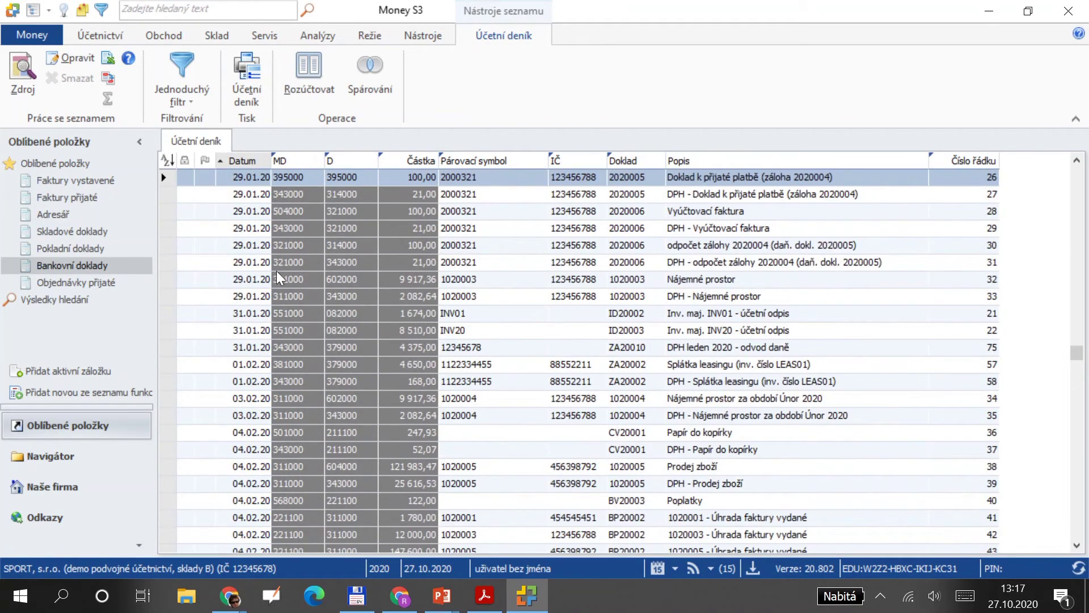
{"action": "key", "text": "Up"}
{"action": "key", "text": "Up"}
{"action": "key", "text": "Up"}
{"action": "key", "text": "Up"}
{"action": "key", "text": "Up"}
{"action": "key", "text": "Up"}
{"action": "key", "text": "Up"}
{"action": "key", "text": "Up"}
{"action": "key", "text": "Up"}
{"action": "key", "text": "Up"}
{"action": "key", "text": "Up"}
{"action": "key", "text": "Up"}
{"action": "key", "text": "Up"}
{"action": "key", "text": "Up"}
{"action": "key", "text": "Up"}
{"action": "key", "text": "Up"}
{"action": "key", "text": "Up"}
{"action": "key", "text": "Up"}
{"action": "key", "text": "Up"}
{"action": "key", "text": "Up"}
{"action": "key", "text": "Up"}
{"action": "key", "text": "Up"}
{"action": "key", "text": "Up"}
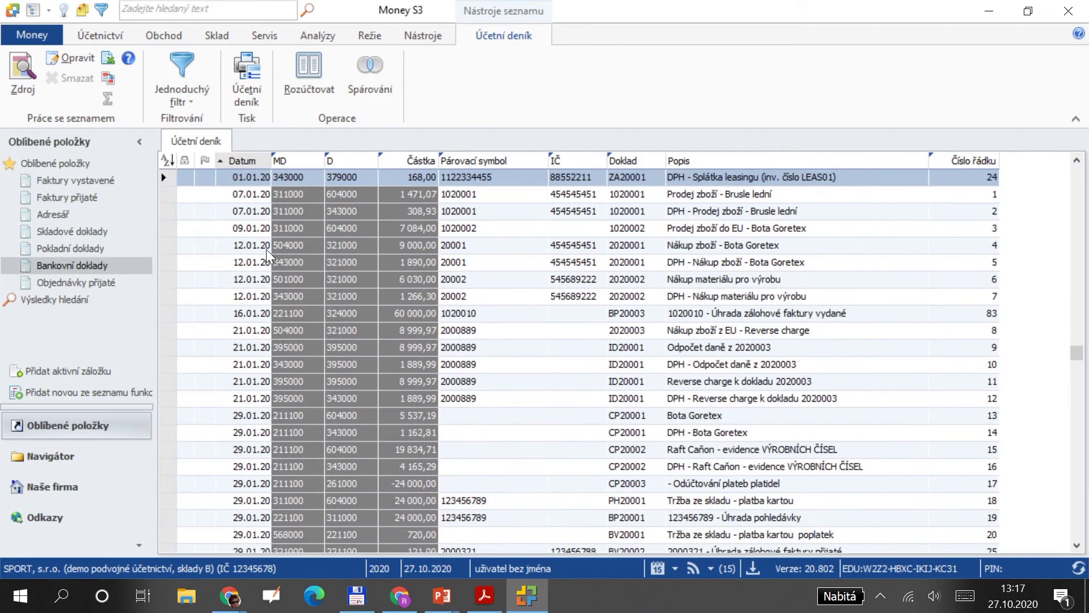
{"action": "left_click", "coordinate": [249, 313]}
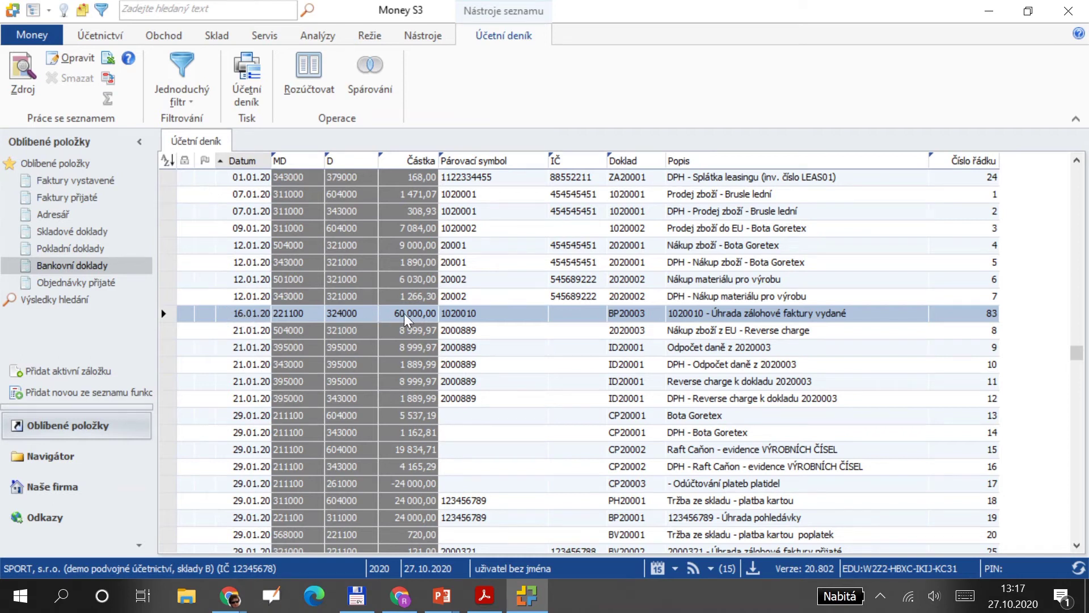
Review the top of invoice 2020006 in FV-zaloha.pdf, then return to Money S3.
{"action": "key", "text": "alt+Tab"}
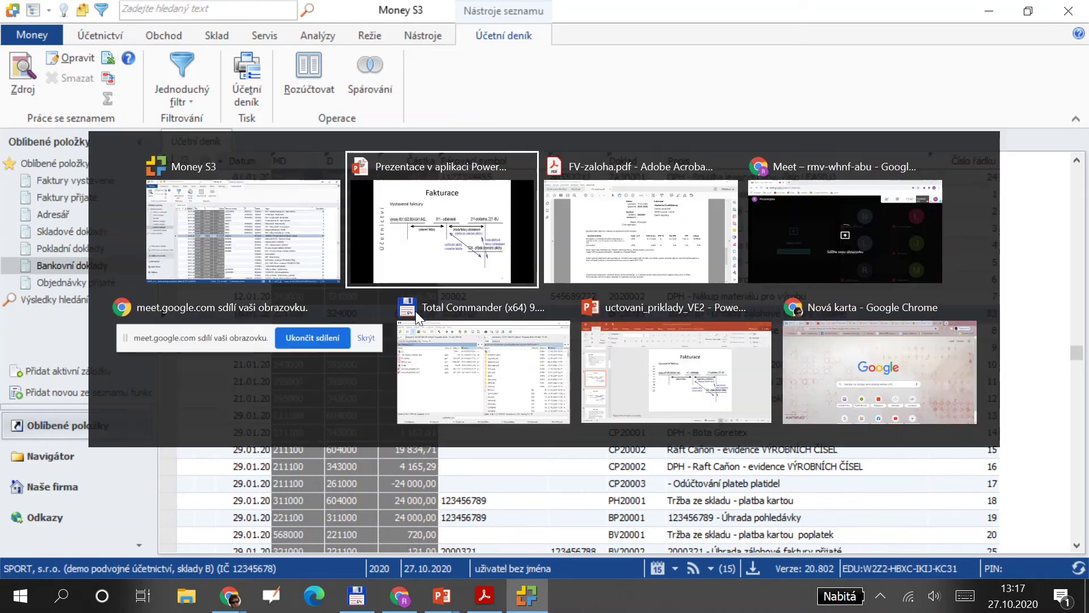
{"action": "key", "text": "alt+Tab"}
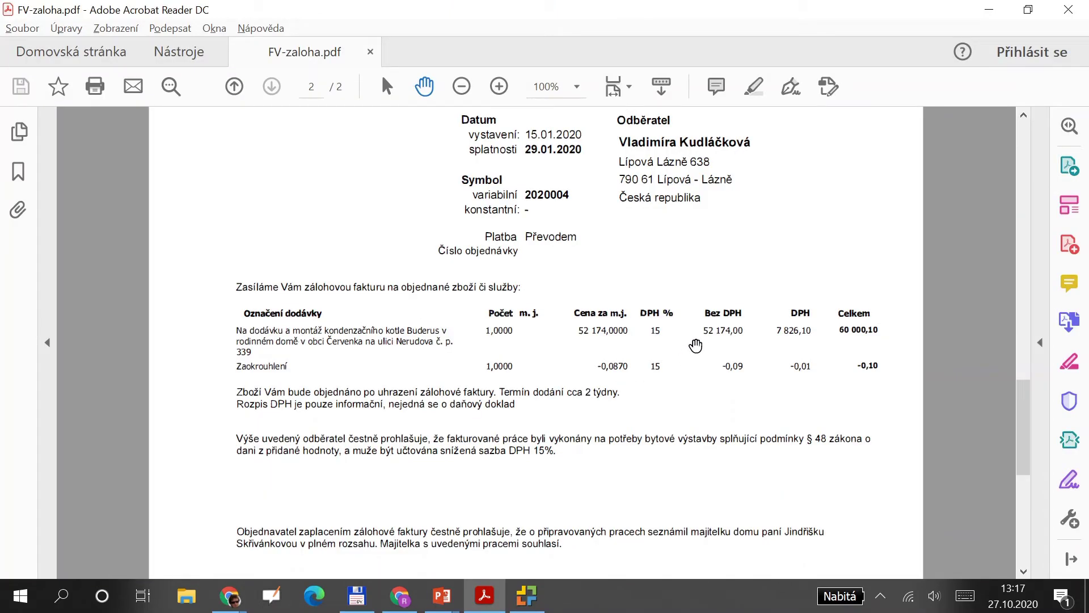
{"action": "scroll", "coordinate": [695, 345], "scroll_direction": "up", "scroll_amount": 20}
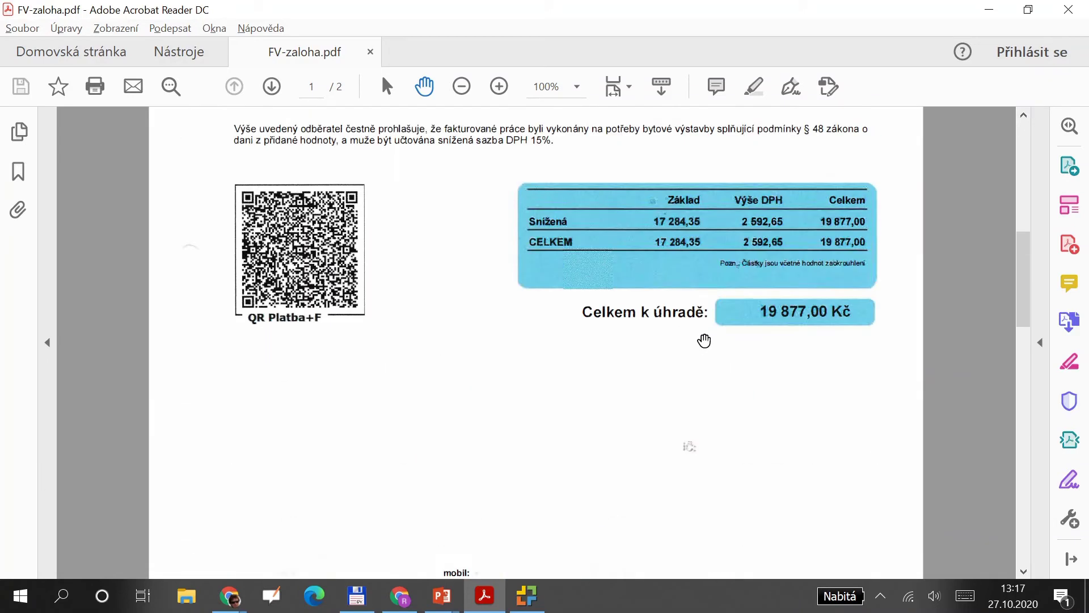
{"action": "scroll", "coordinate": [703, 340], "scroll_direction": "up", "scroll_amount": 10}
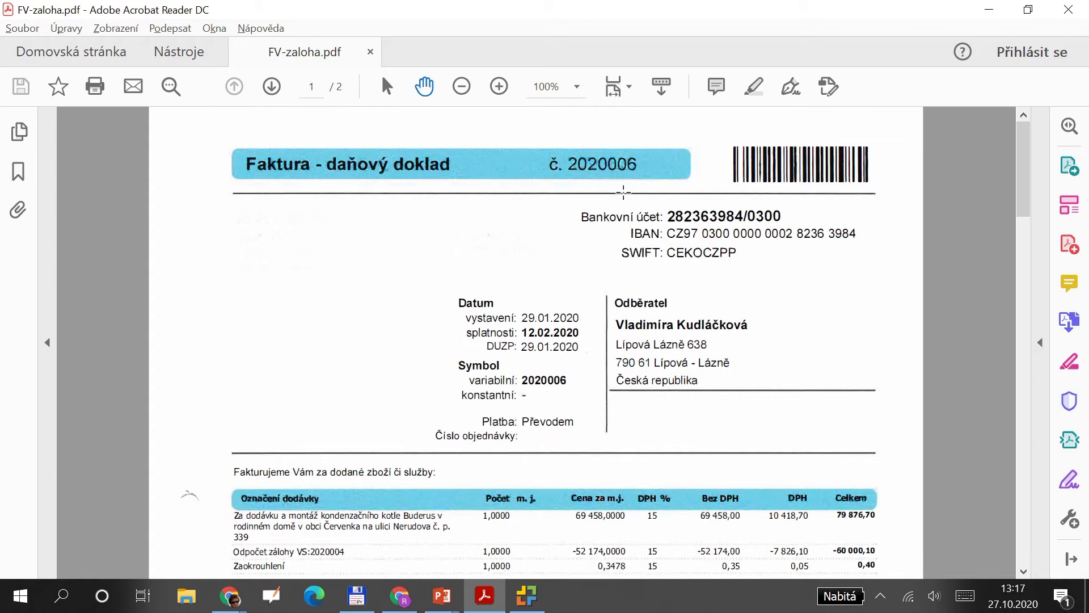
{"action": "key", "text": "alt+Tab"}
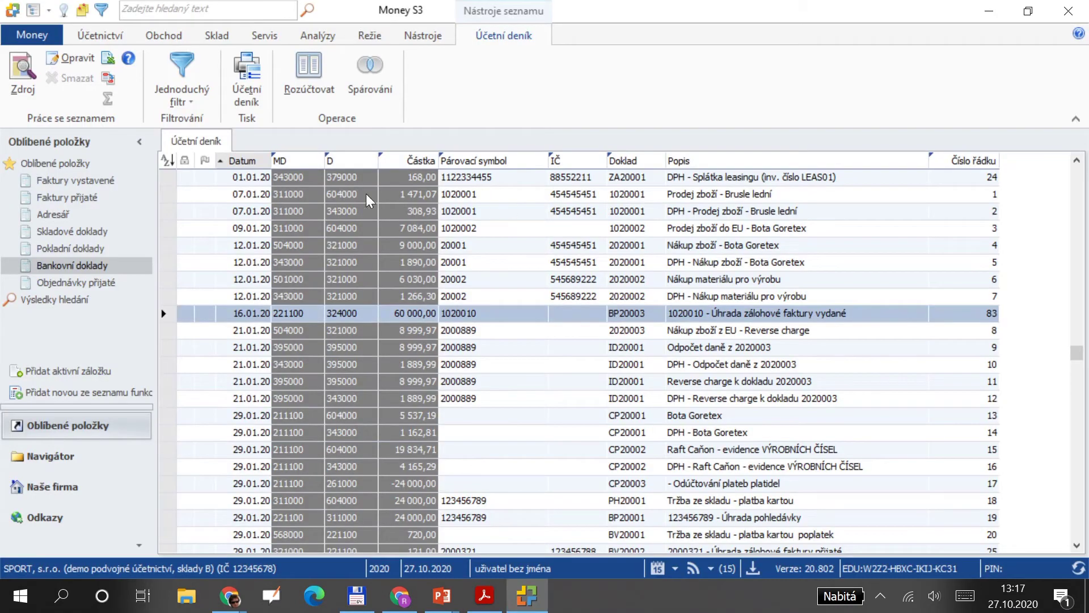
Create a new issued invoice described as 'Dodávka kotle'.
{"action": "left_click", "coordinate": [80, 183]}
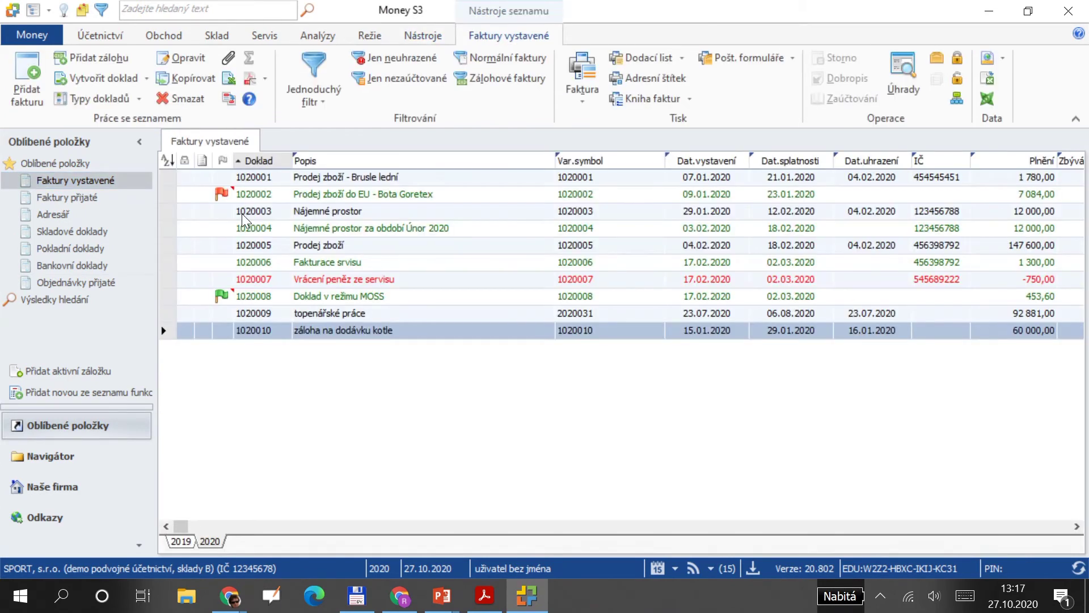
{"action": "left_click", "coordinate": [22, 74]}
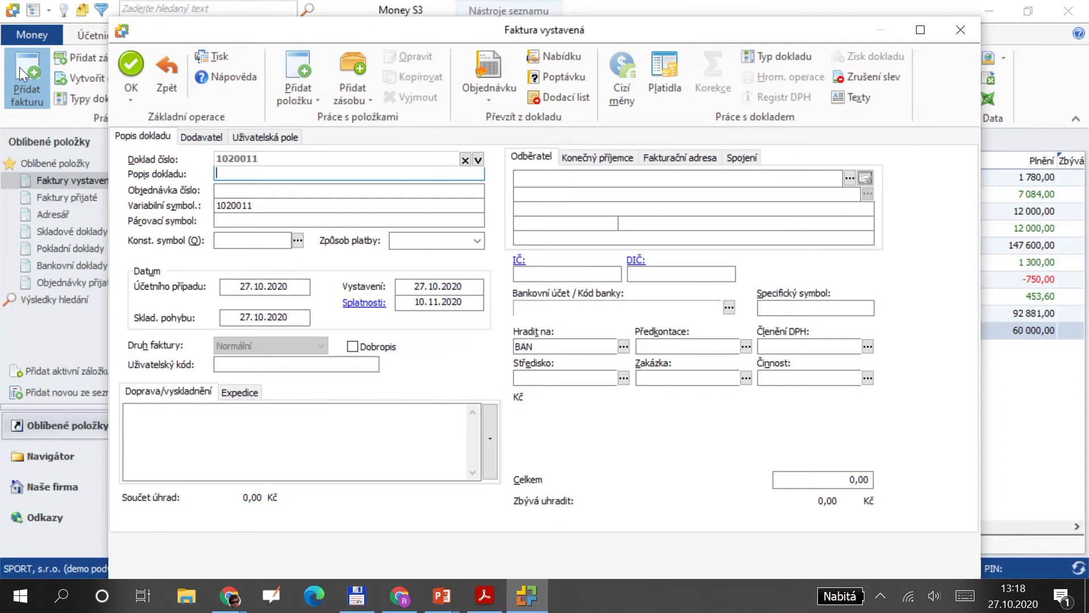
{"action": "type", "text": "Dodá"}
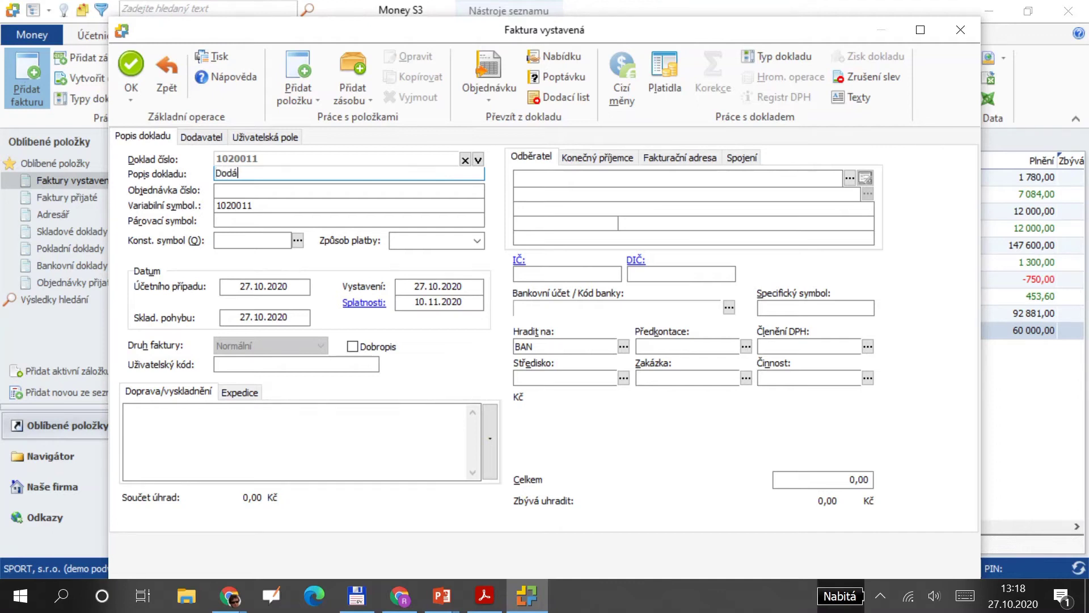
{"action": "type", "text": "vkas kotle"}
{"action": "left_click", "coordinate": [256, 173]}
{"action": "key", "text": "BackSpace"}
{"action": "key", "text": "alt+Tab"}
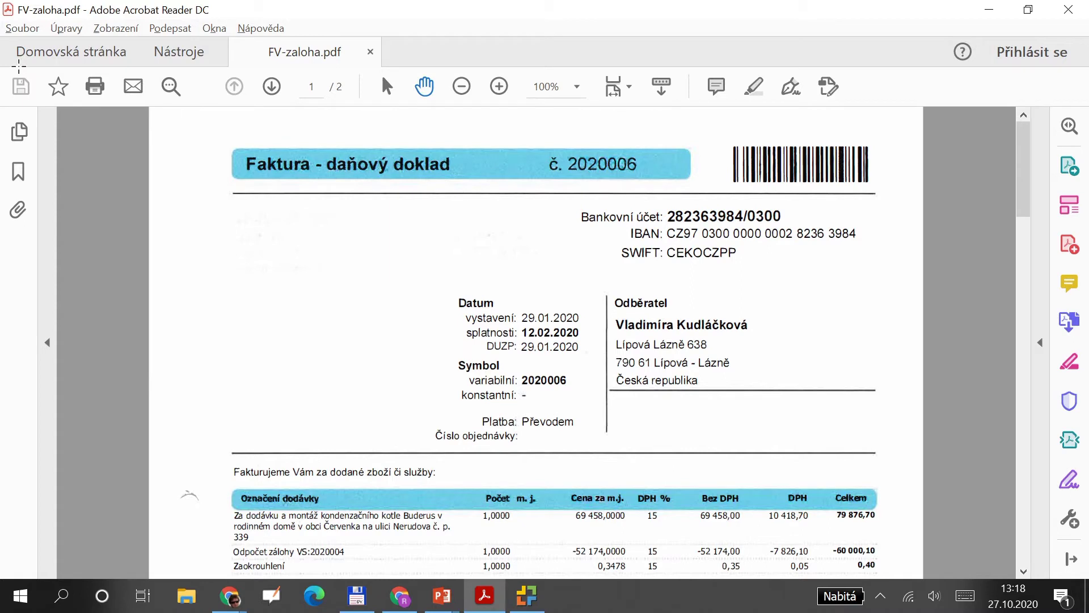
{"action": "key", "text": "alt+Tab"}
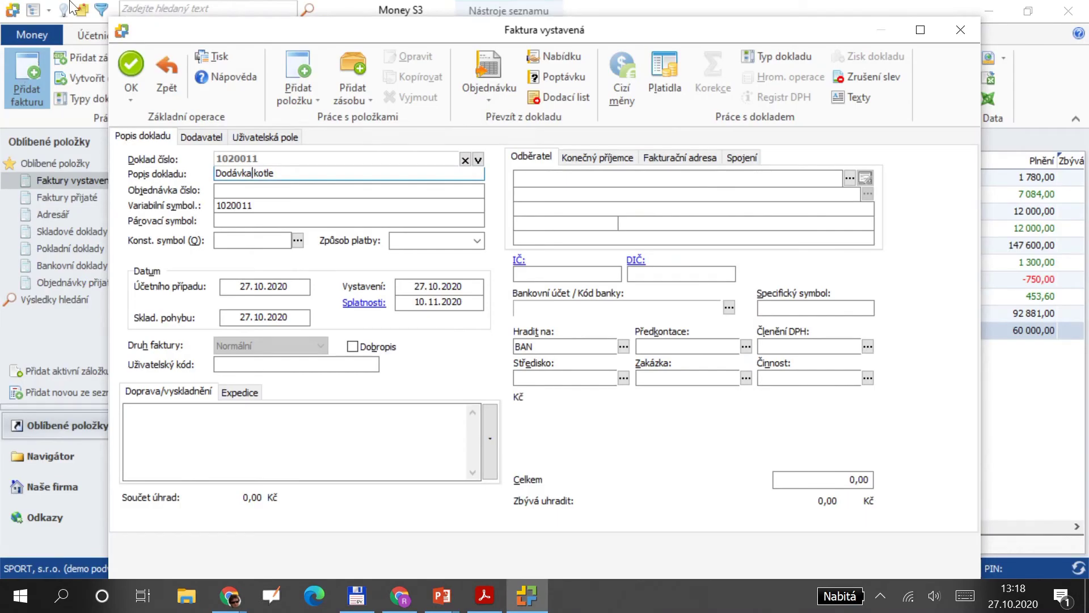
{"action": "key", "text": "alt+Tab"}
{"action": "key", "text": "alt+Tab"}
Set payment method to převodem and enter issue date 29.01.
{"action": "left_click", "coordinate": [453, 240]}
{"action": "left_click", "coordinate": [446, 266]}
{"action": "key", "text": "Tab"}
{"action": "type", "text": "29.01"}
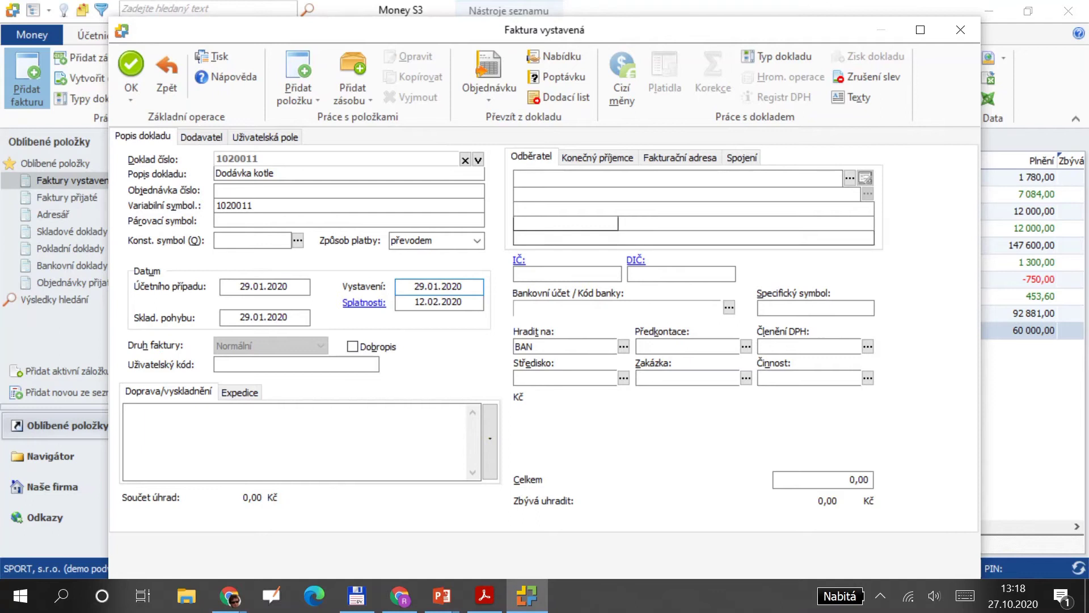
Assign the invoice customer from the address book and add a new item line.
{"action": "left_click", "coordinate": [847, 179]}
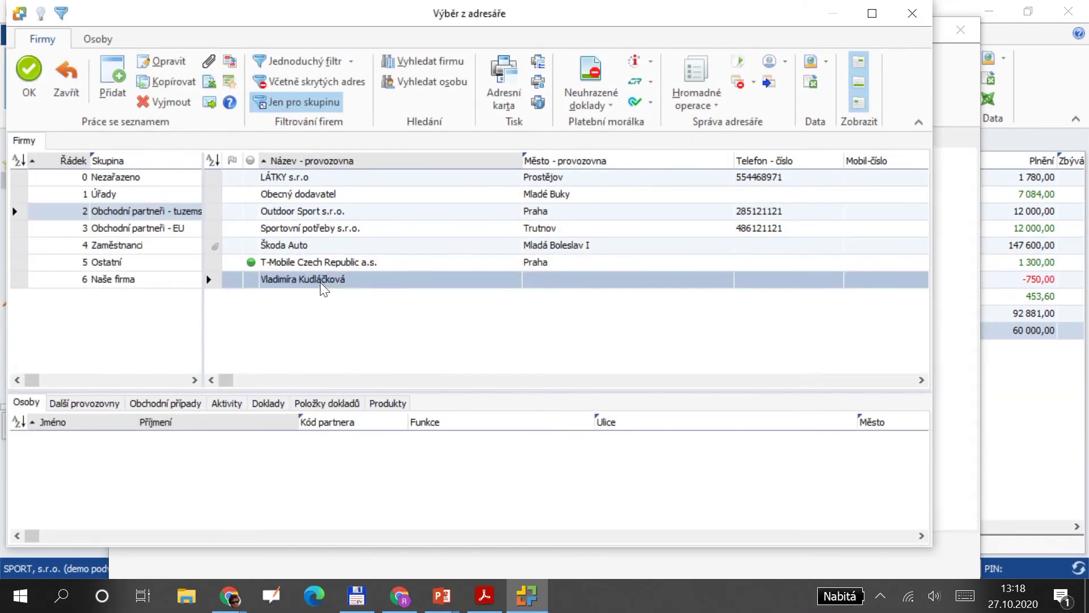
{"action": "double_click", "coordinate": [324, 277]}
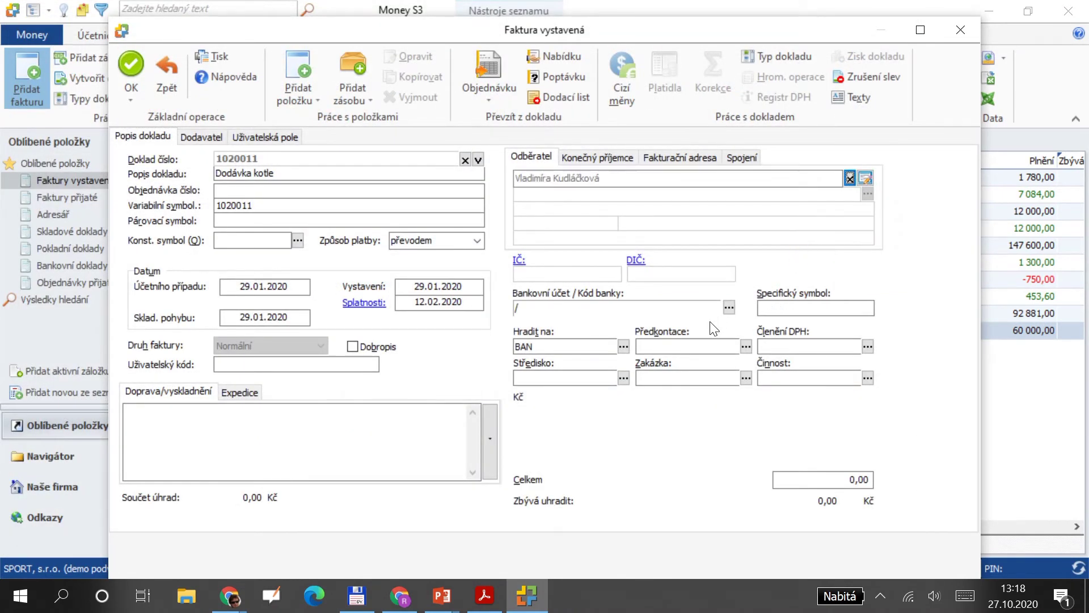
{"action": "left_click", "coordinate": [698, 344]}
{"action": "left_click", "coordinate": [809, 346]}
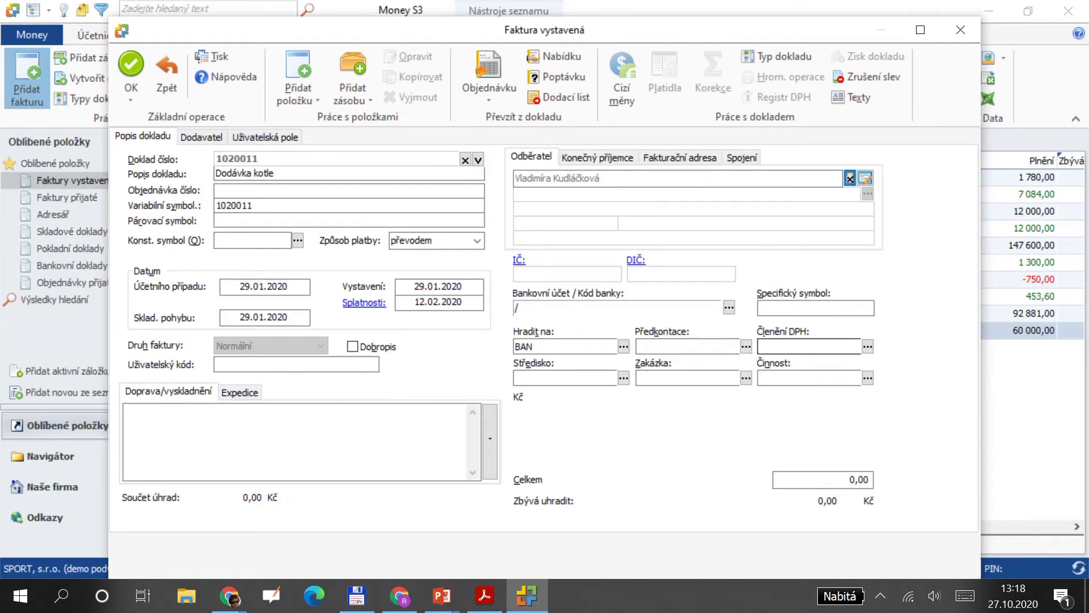
{"action": "key", "text": "Tab"}
{"action": "key", "text": "Tab"}
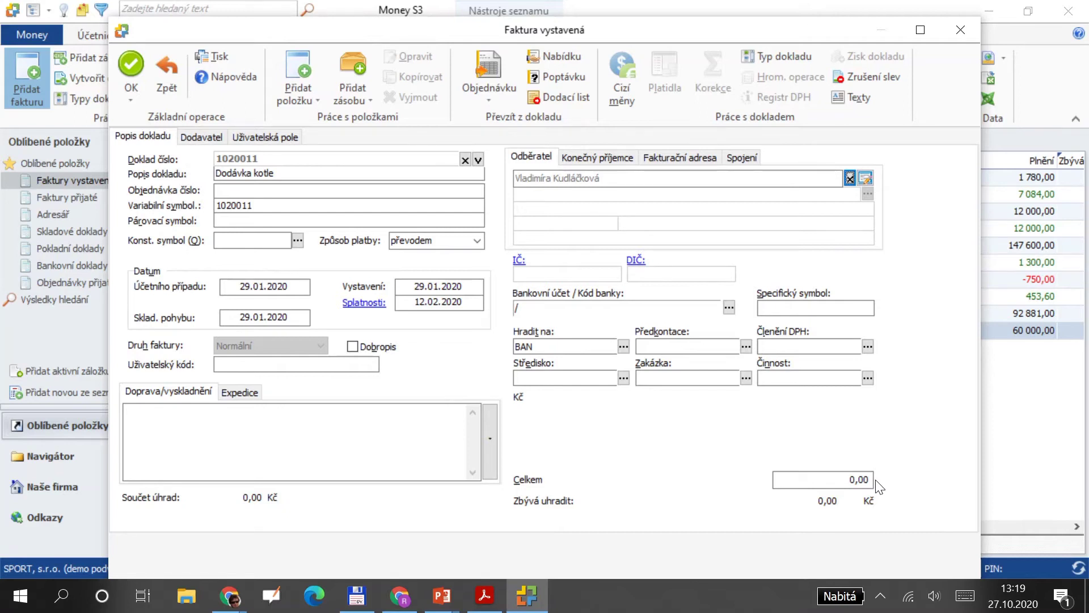
{"action": "left_click", "coordinate": [299, 74]}
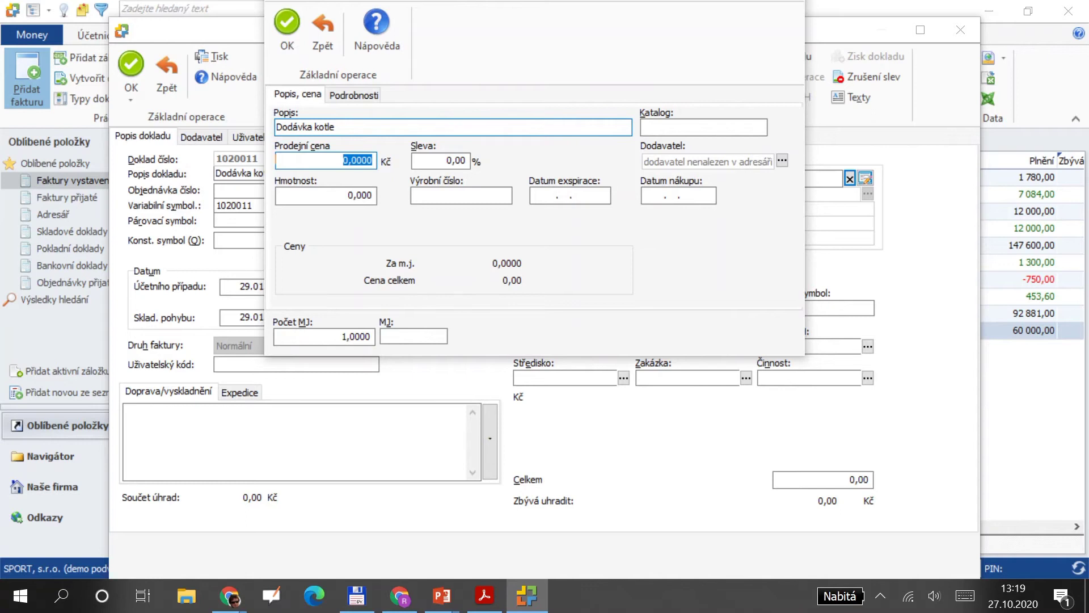
Read the boiler delivery total of 79 876,70 in the invoice PDF, then return to Money S3.
{"action": "key", "text": "alt+Tab"}
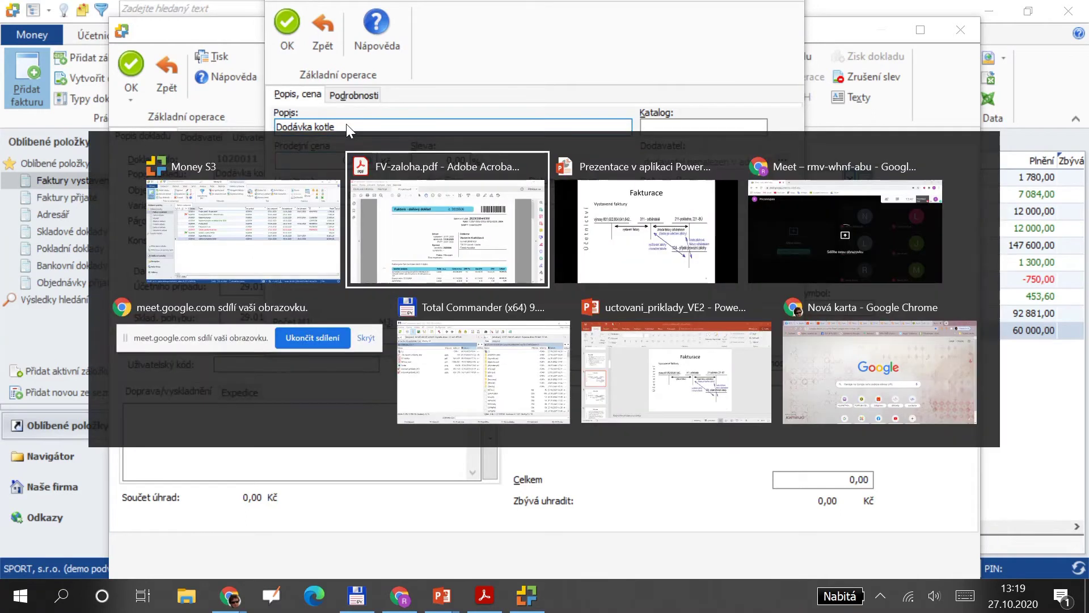
{"action": "scroll", "coordinate": [539, 317], "scroll_direction": "down", "scroll_amount": 2}
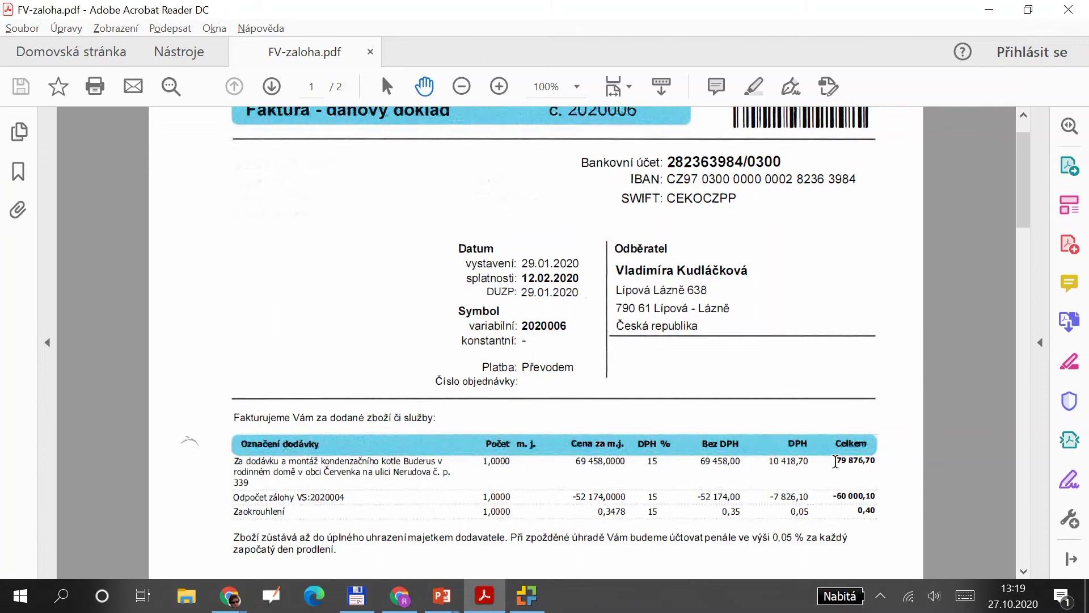
{"action": "scroll", "coordinate": [835, 461], "scroll_direction": "down", "scroll_amount": 1}
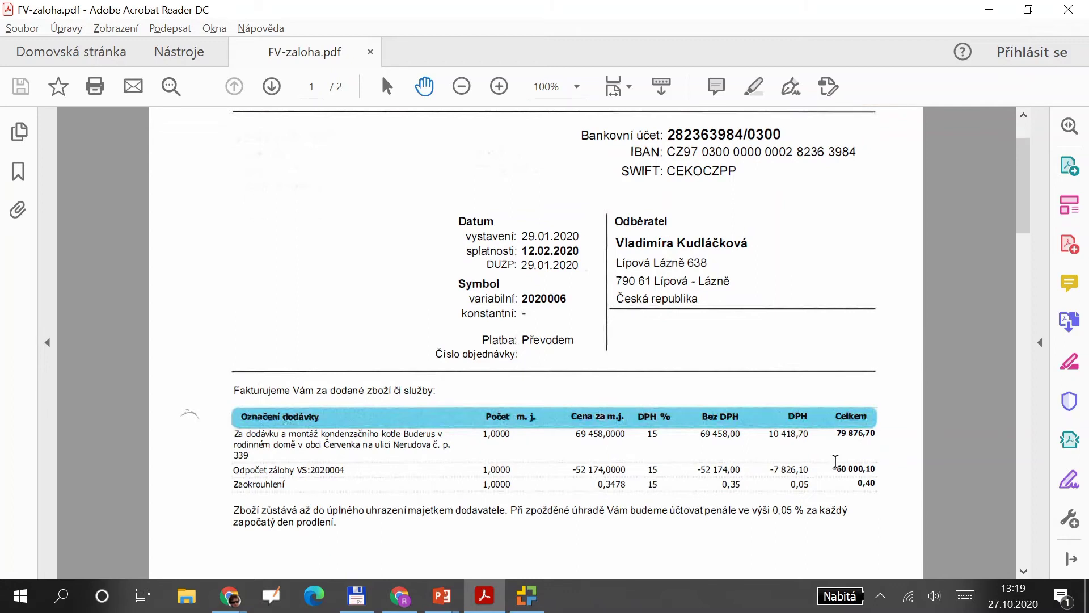
{"action": "key", "text": "alt+Tab"}
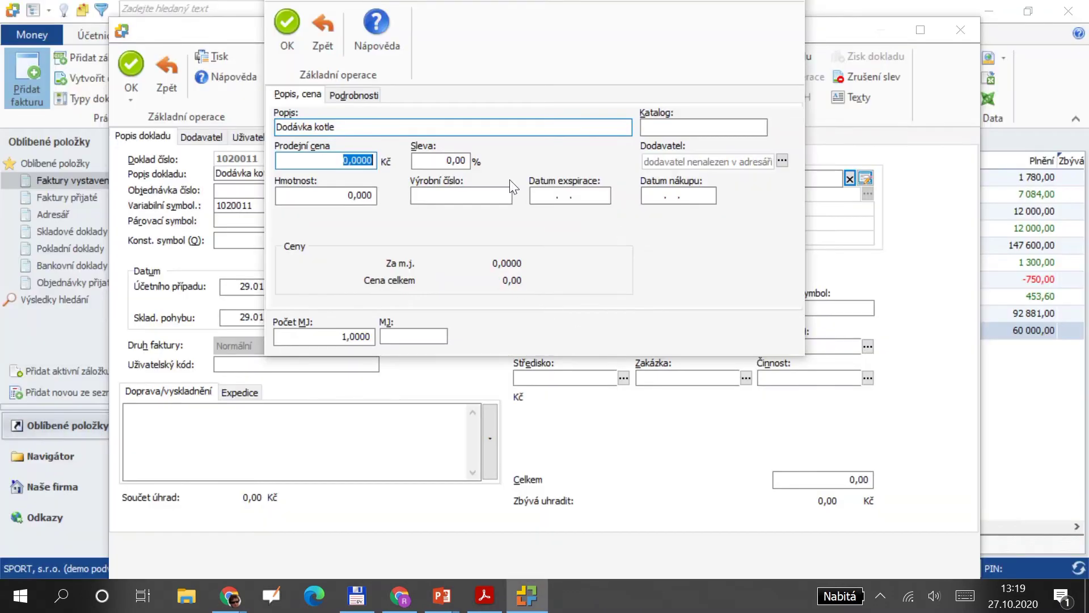
Price the Dodávka kotle item at 79876 with pre-posting FV002 Tržby za služby, and confirm it.
{"action": "type", "text": "79876"}
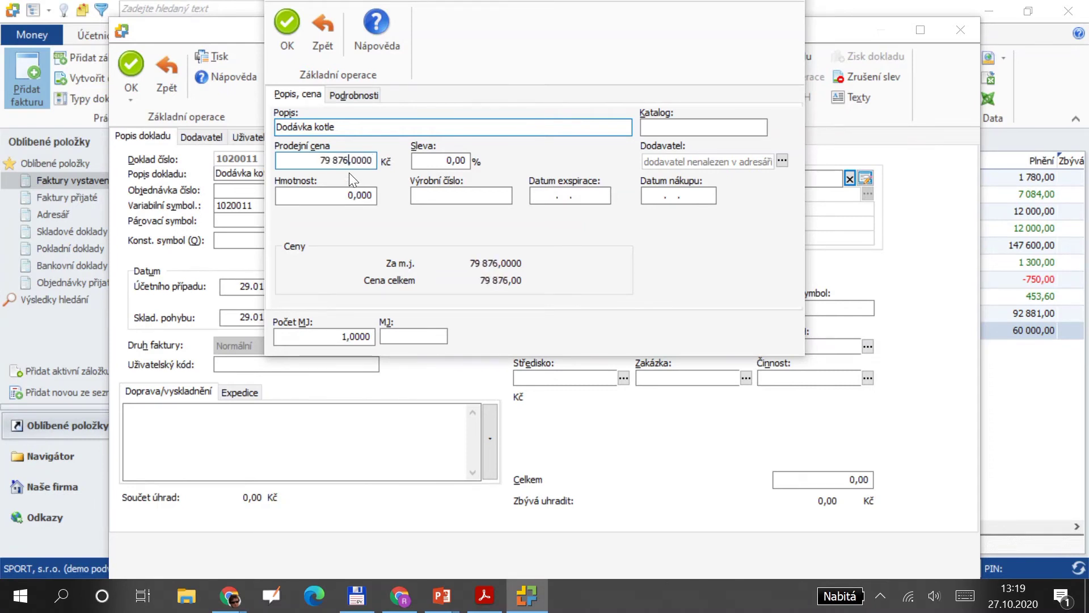
{"action": "left_click", "coordinate": [363, 95]}
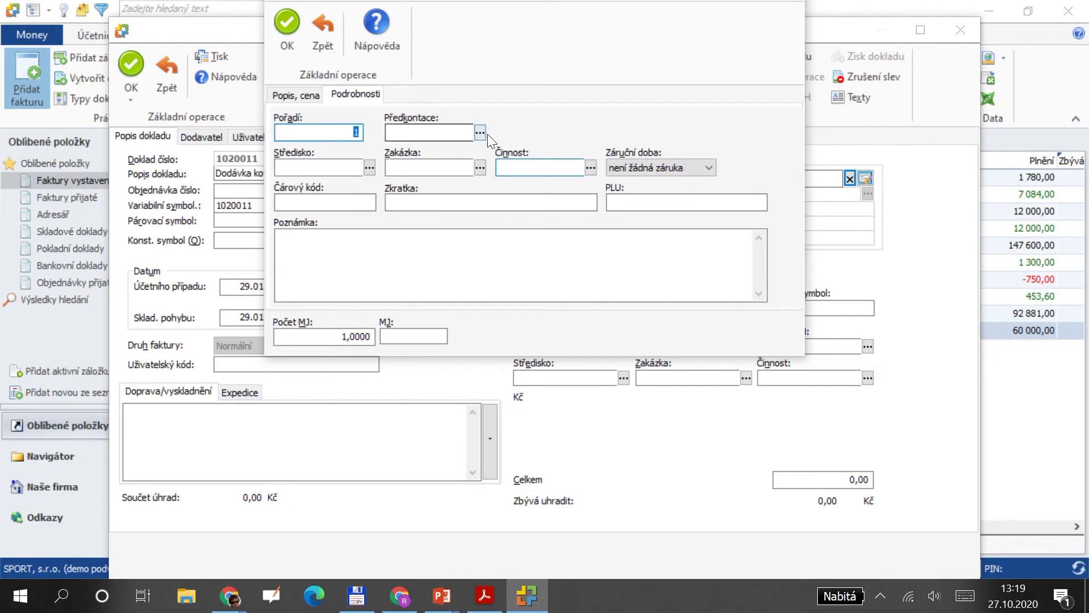
{"action": "left_click", "coordinate": [480, 133]}
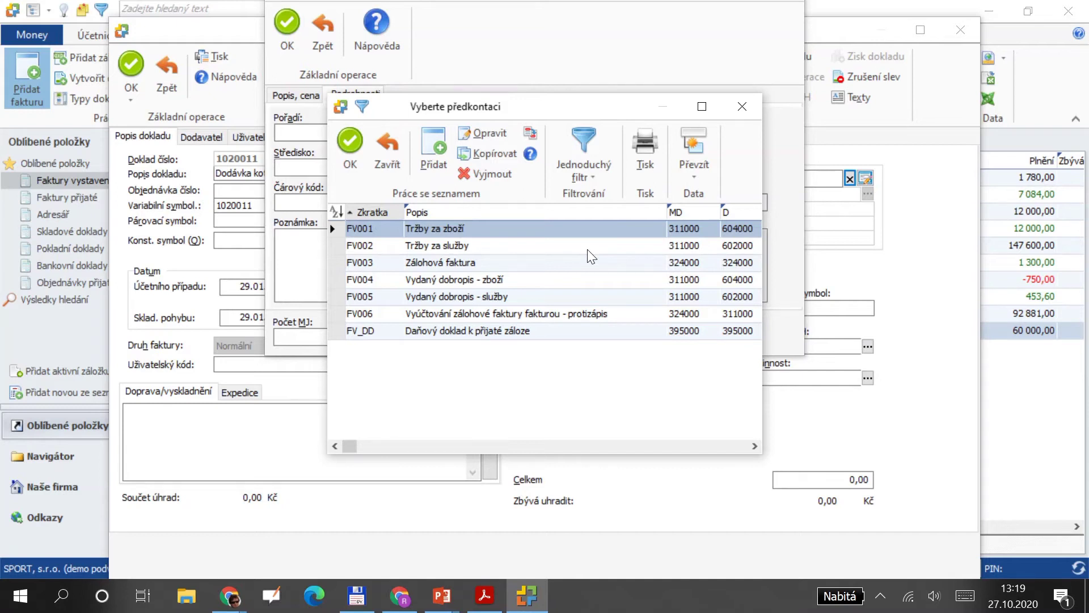
{"action": "left_click", "coordinate": [507, 247]}
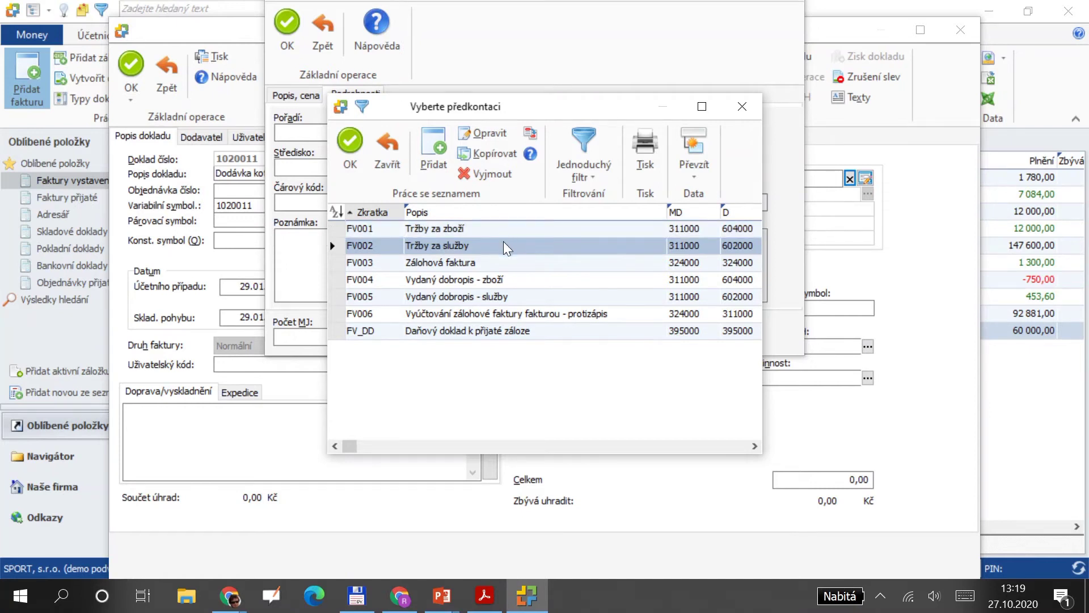
{"action": "double_click", "coordinate": [503, 244]}
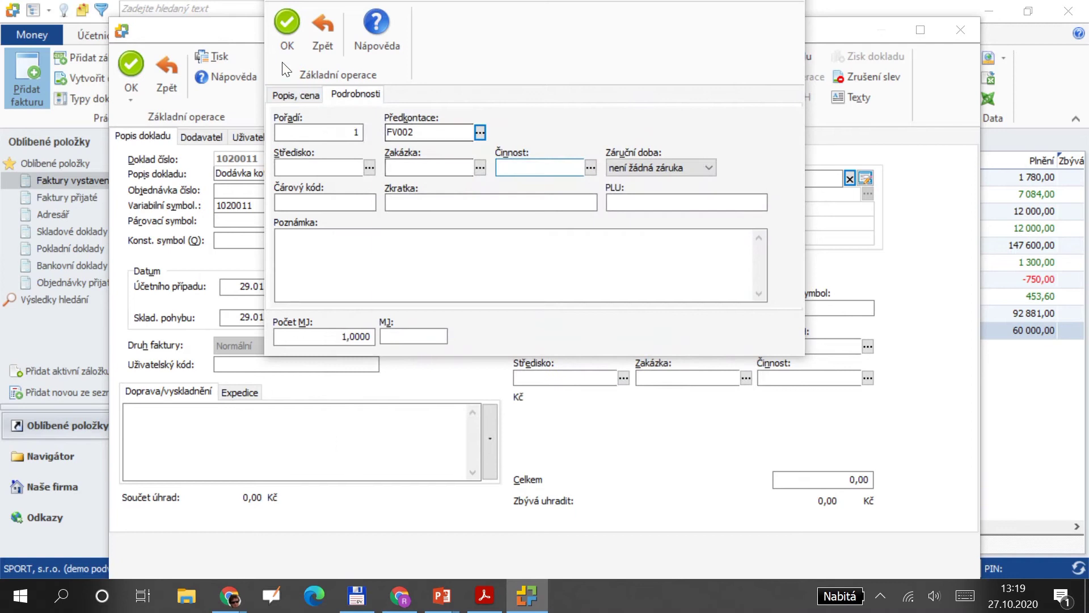
{"action": "left_click", "coordinate": [297, 95]}
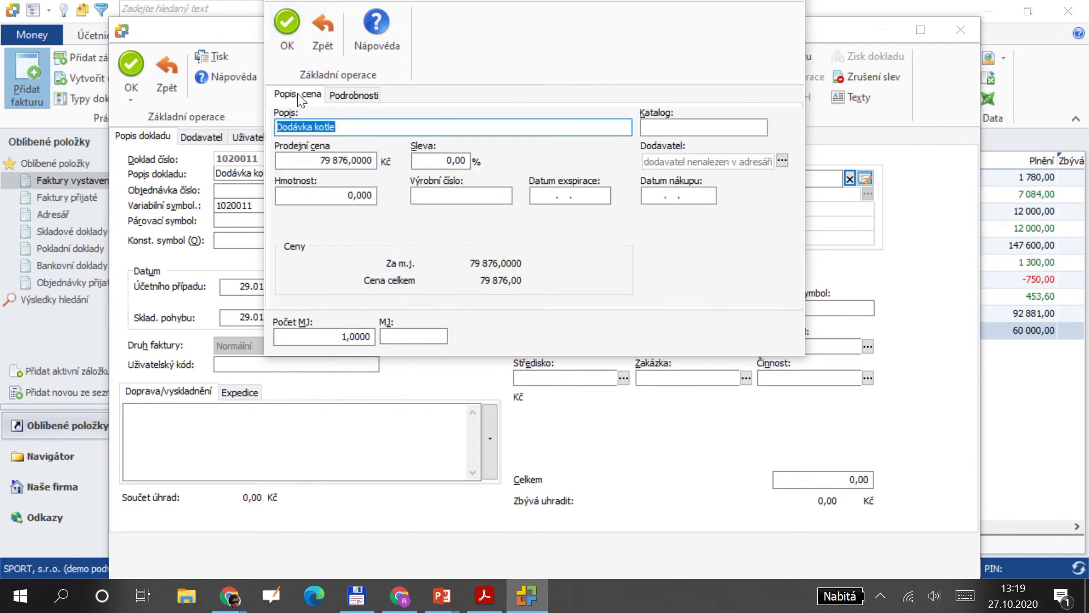
{"action": "left_click", "coordinate": [286, 31]}
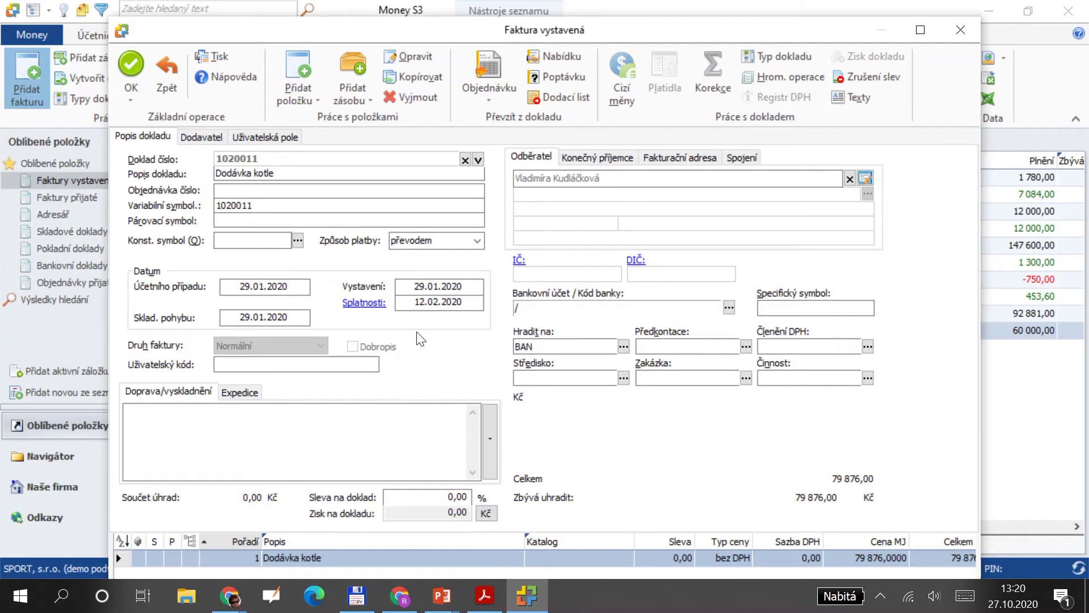
Add an advance deduction via OK (bez položek) for the 'záloha na dodávku kotle' advance.
{"action": "left_click", "coordinate": [314, 100]}
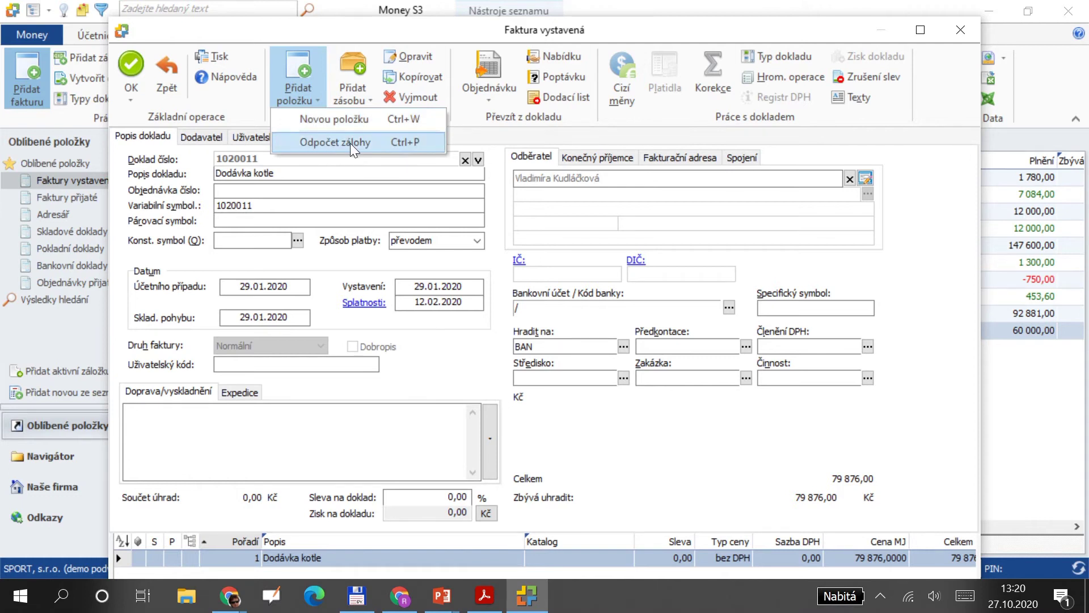
{"action": "left_click", "coordinate": [386, 142]}
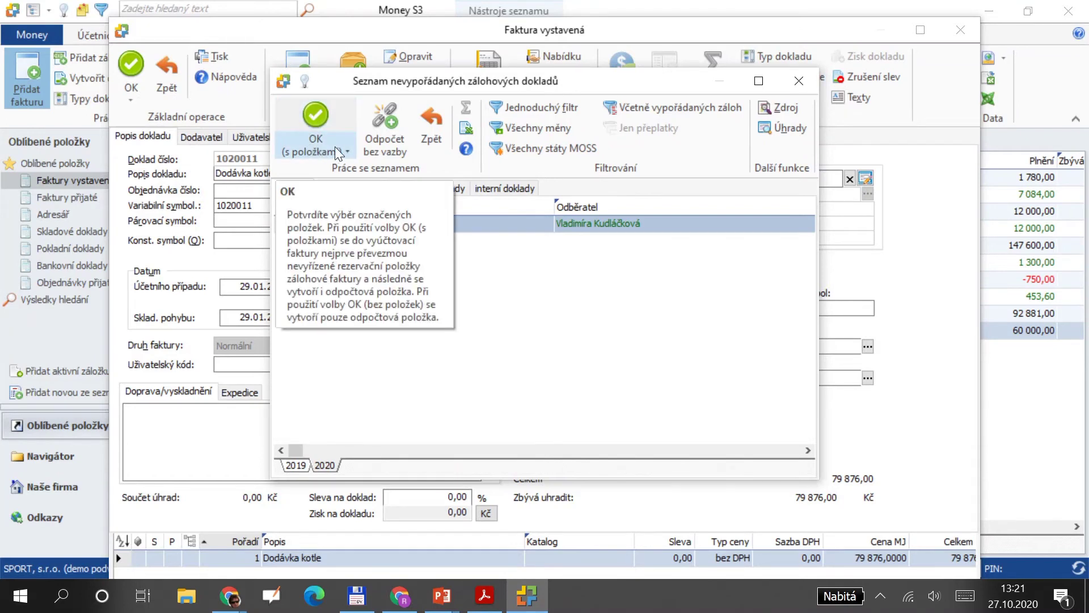
{"action": "left_click", "coordinate": [346, 148]}
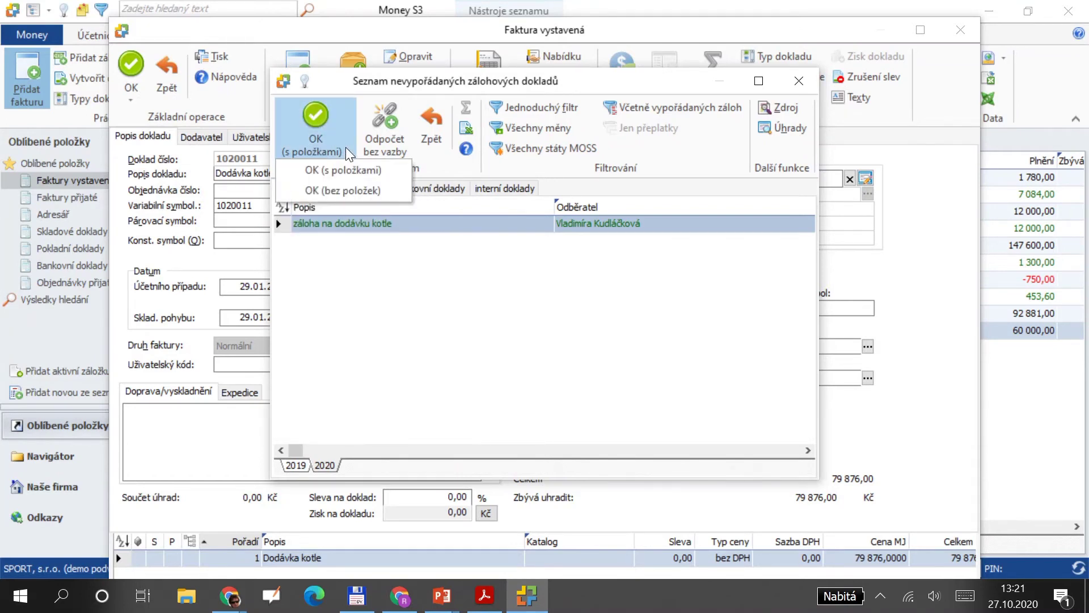
{"action": "left_click", "coordinate": [346, 191]}
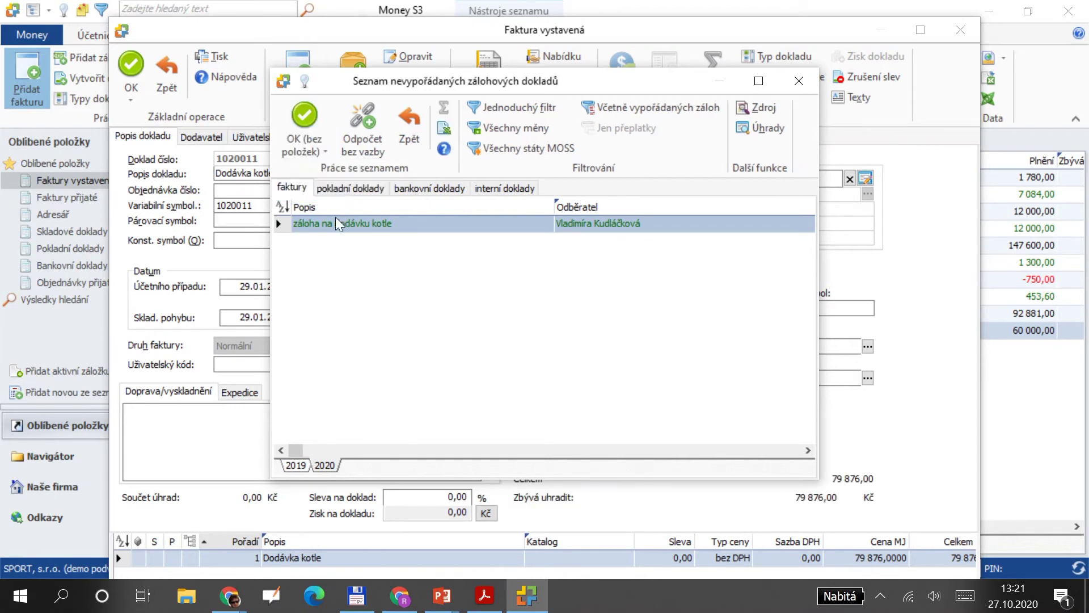
{"action": "double_click", "coordinate": [397, 223]}
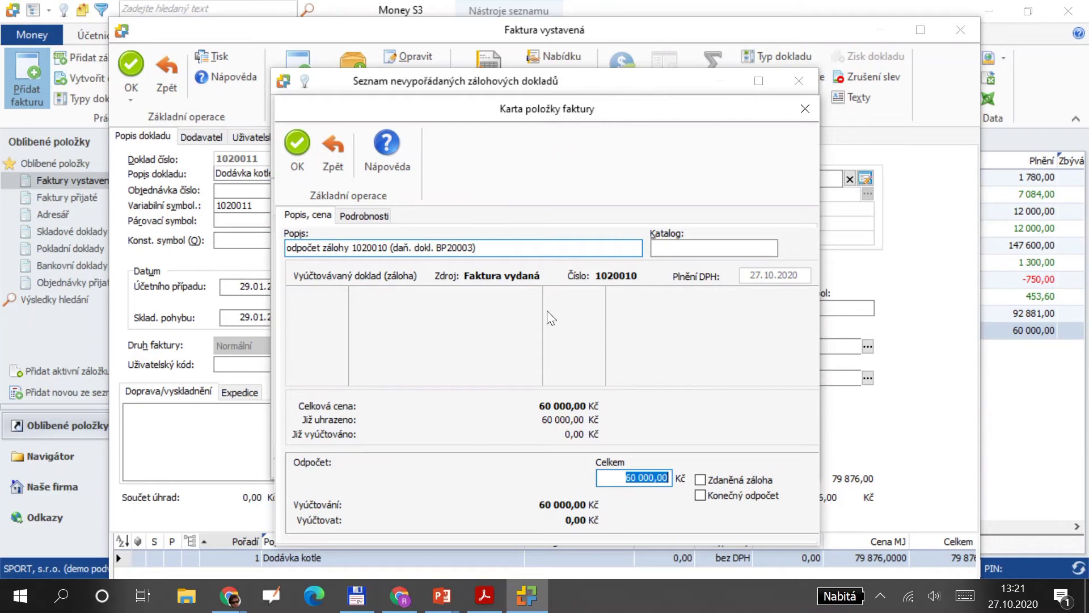
Open the Předkontace template list from the deduction item's Podrobnosti tab.
{"action": "left_click", "coordinate": [366, 219]}
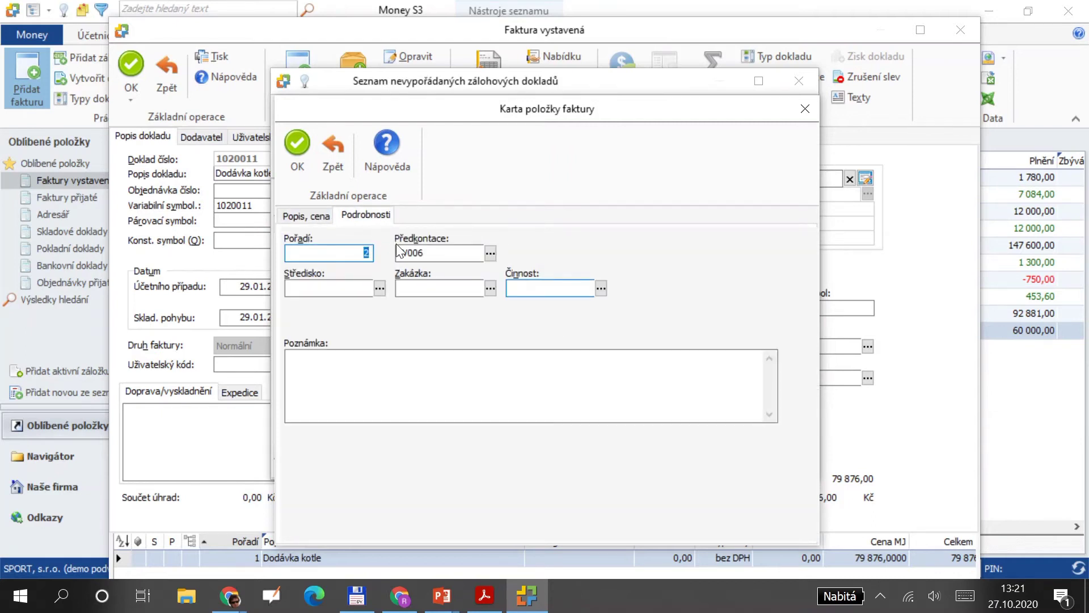
{"action": "left_click", "coordinate": [491, 253]}
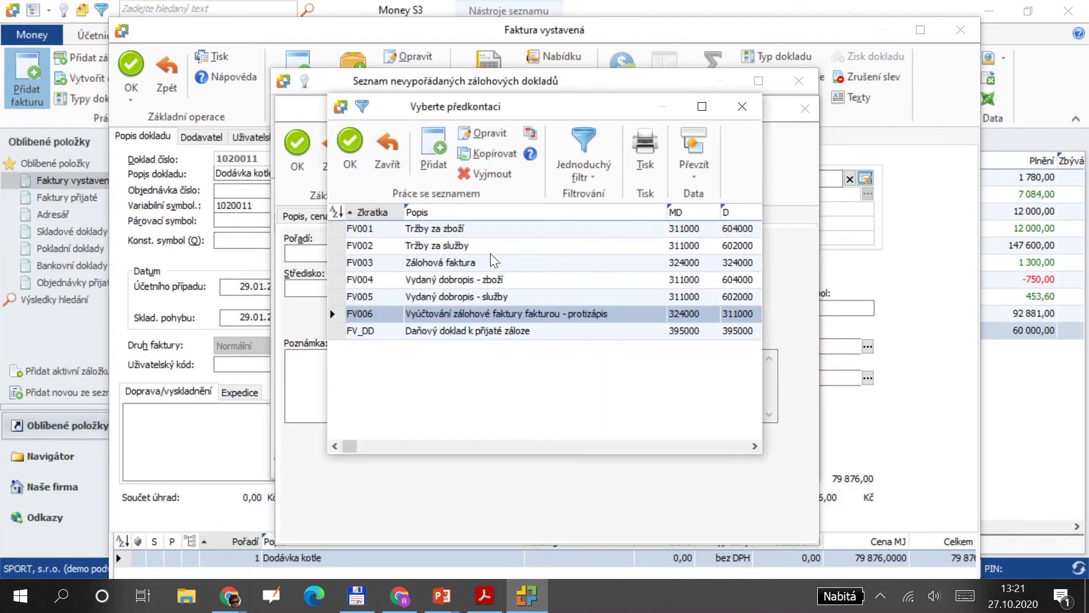
{"action": "key", "text": "alt+Tab"}
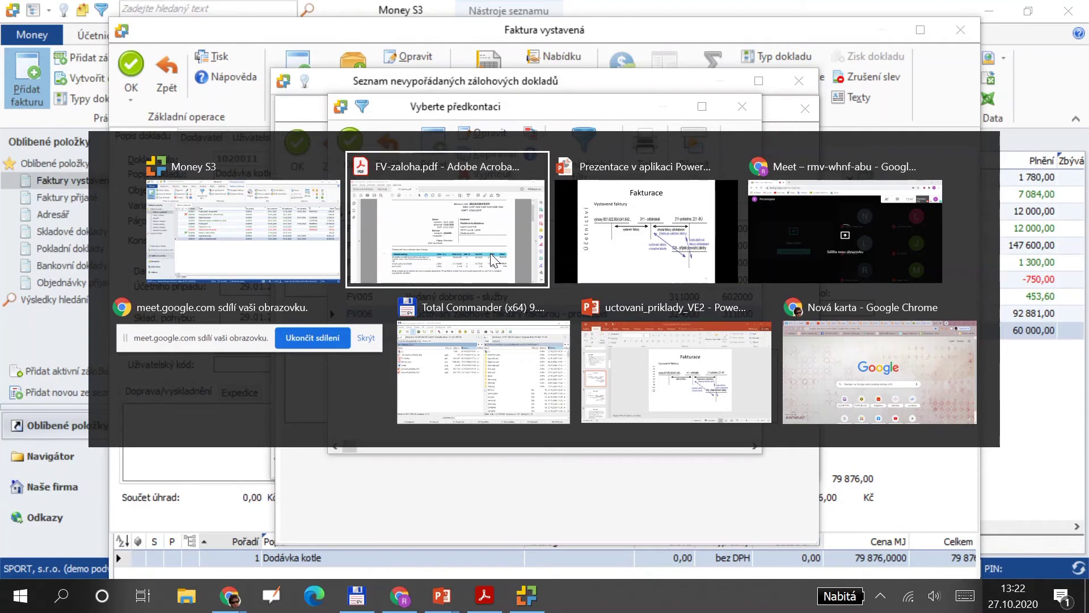
Present the Fakturace slide on settling an advance against the final invoice, then go to the next slide.
{"action": "left_click", "coordinate": [490, 253]}
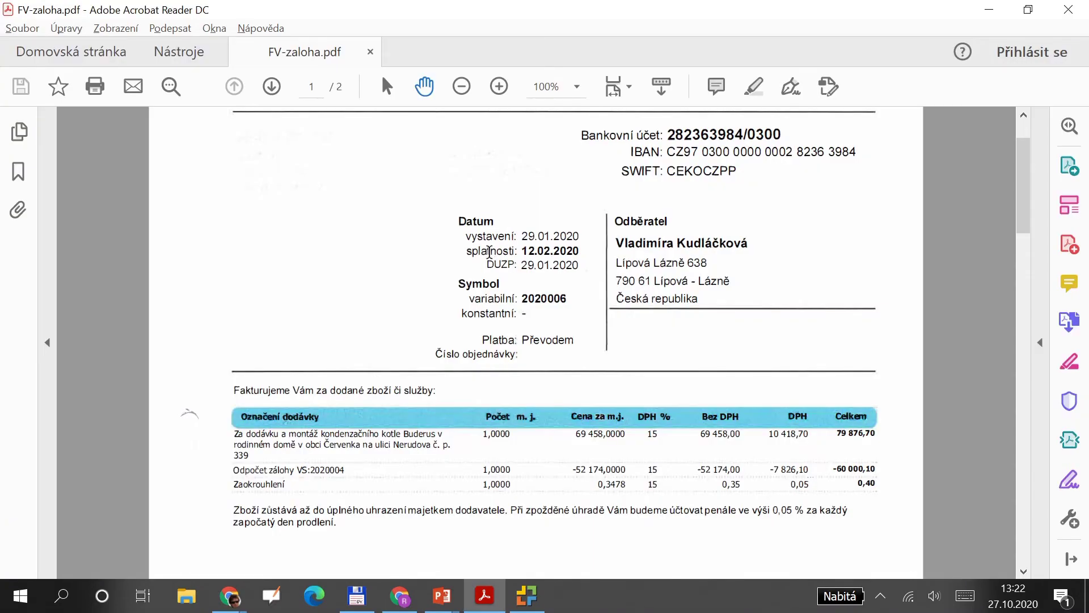
{"action": "key", "text": "alt+Tab"}
{"action": "key", "text": "alt+Tab"}
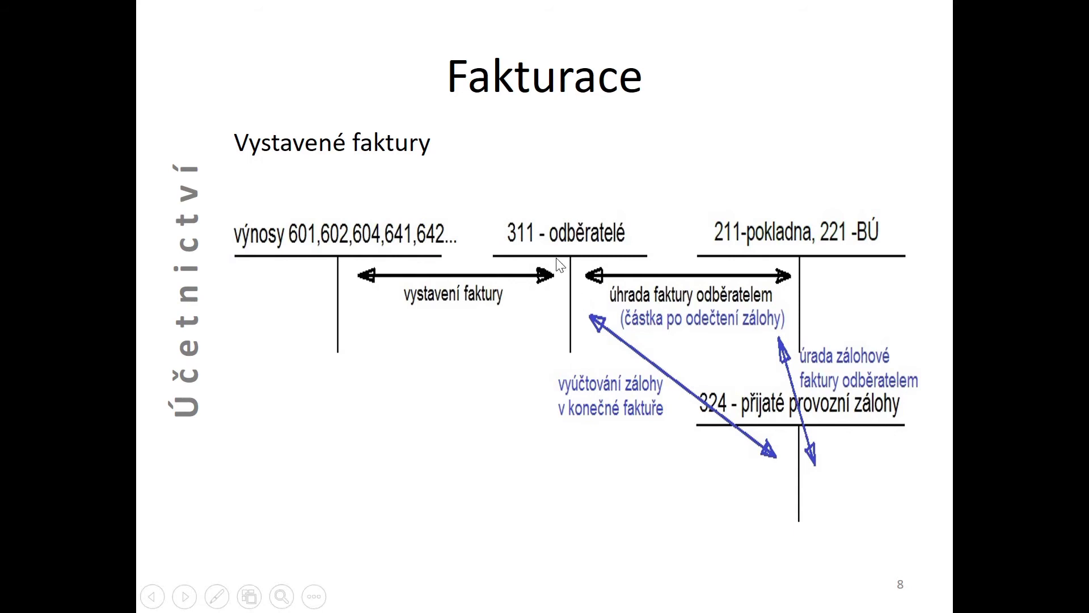
{"action": "key", "text": "Right"}
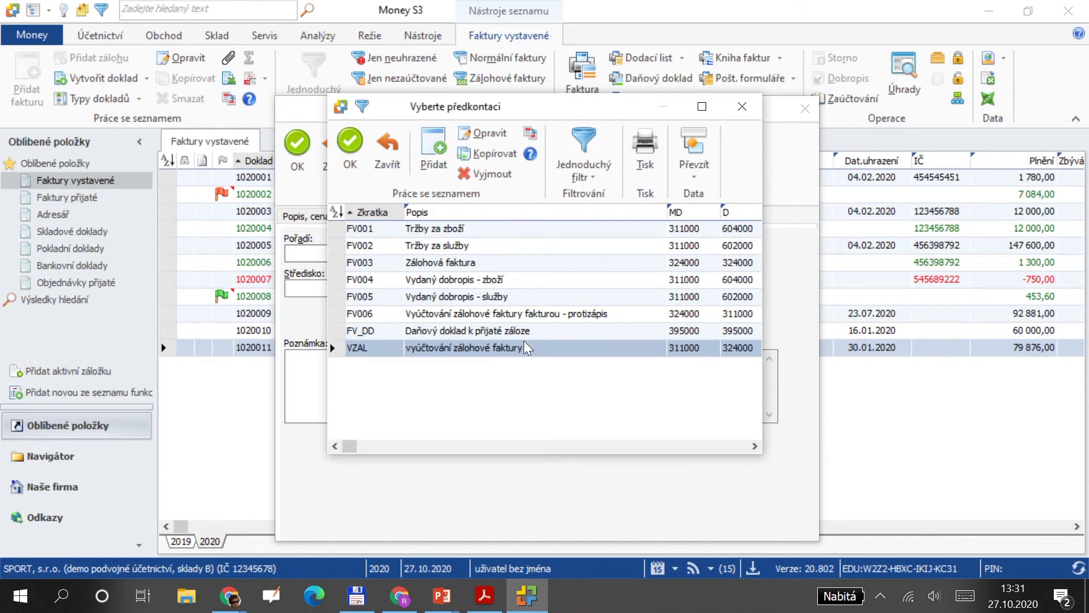
Apply template FV006 to the 60 000 advance deduction and save invoice 1020011, replacing the posting.
{"action": "left_click", "coordinate": [539, 314]}
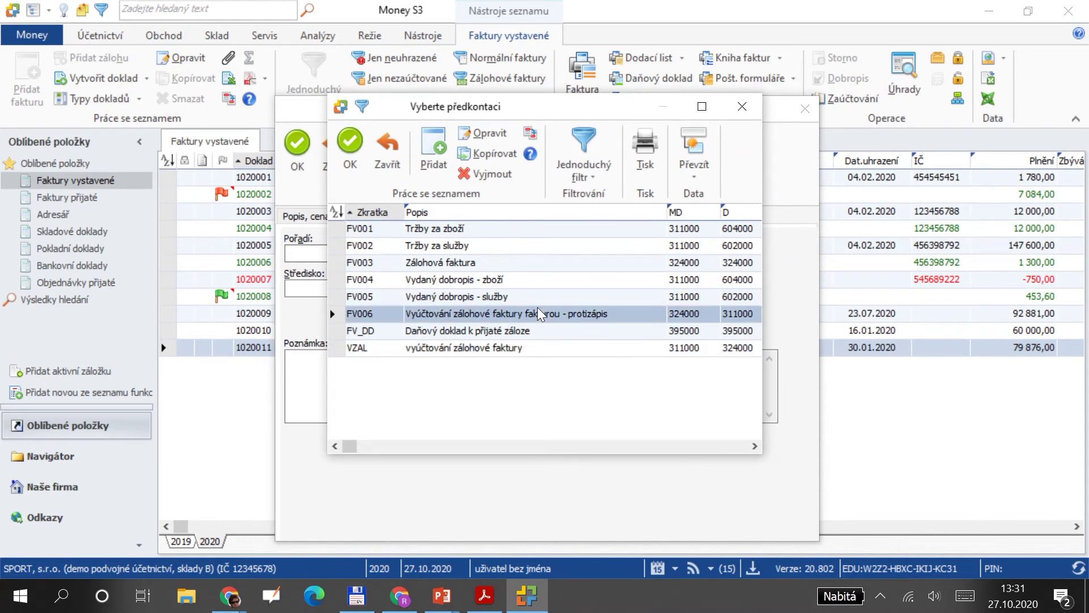
{"action": "left_click", "coordinate": [350, 144]}
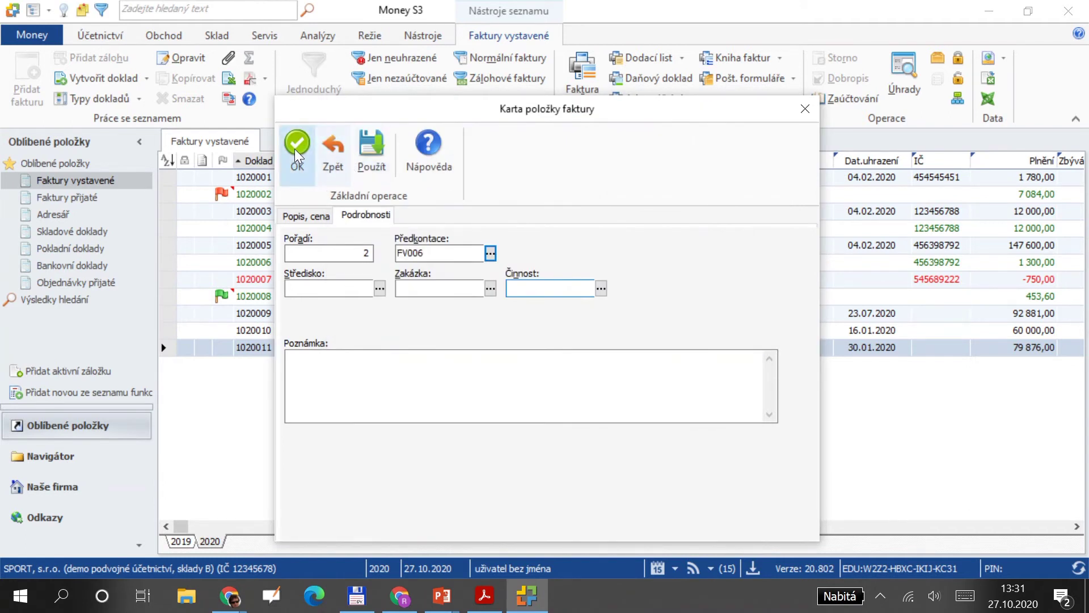
{"action": "left_click", "coordinate": [295, 150]}
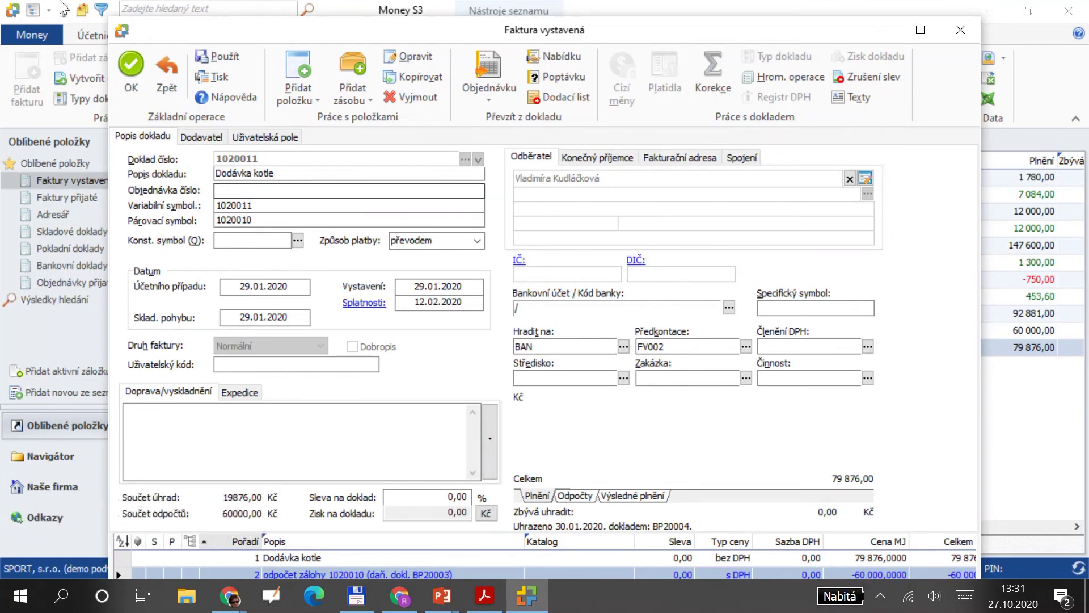
{"action": "left_click", "coordinate": [124, 63]}
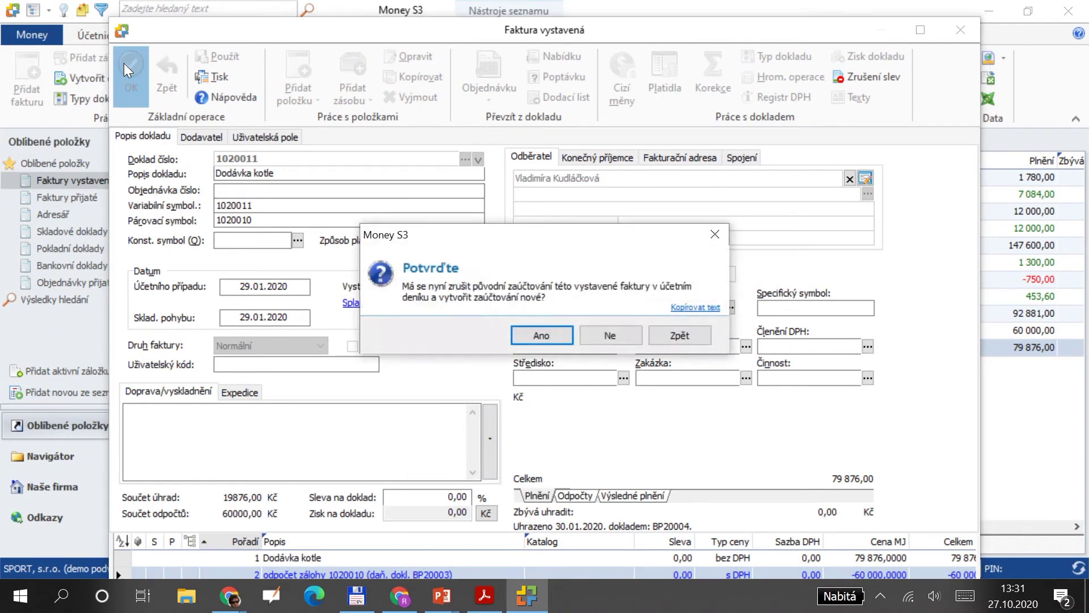
{"action": "left_click", "coordinate": [530, 338]}
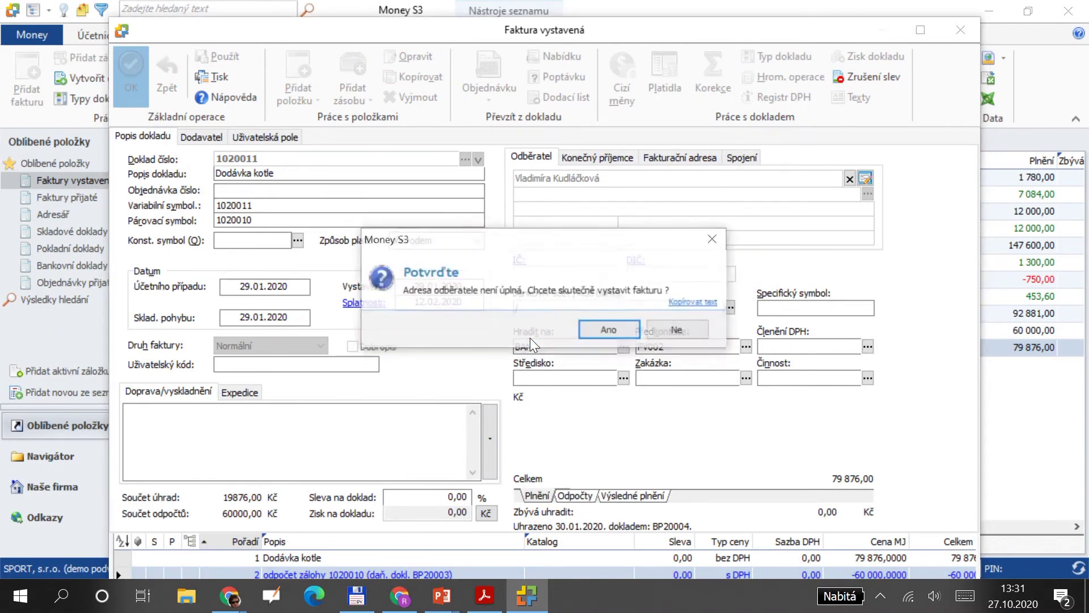
{"action": "left_click", "coordinate": [589, 326]}
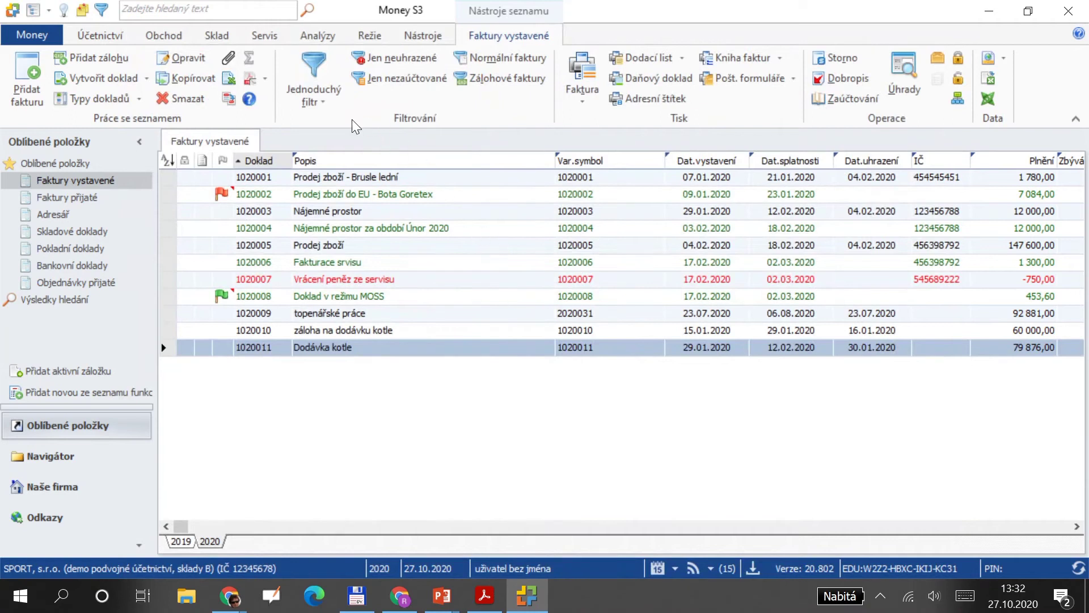
Preview the Pohyby na účtech report for the full account range without cost-centre or job filters.
{"action": "left_click", "coordinate": [116, 39]}
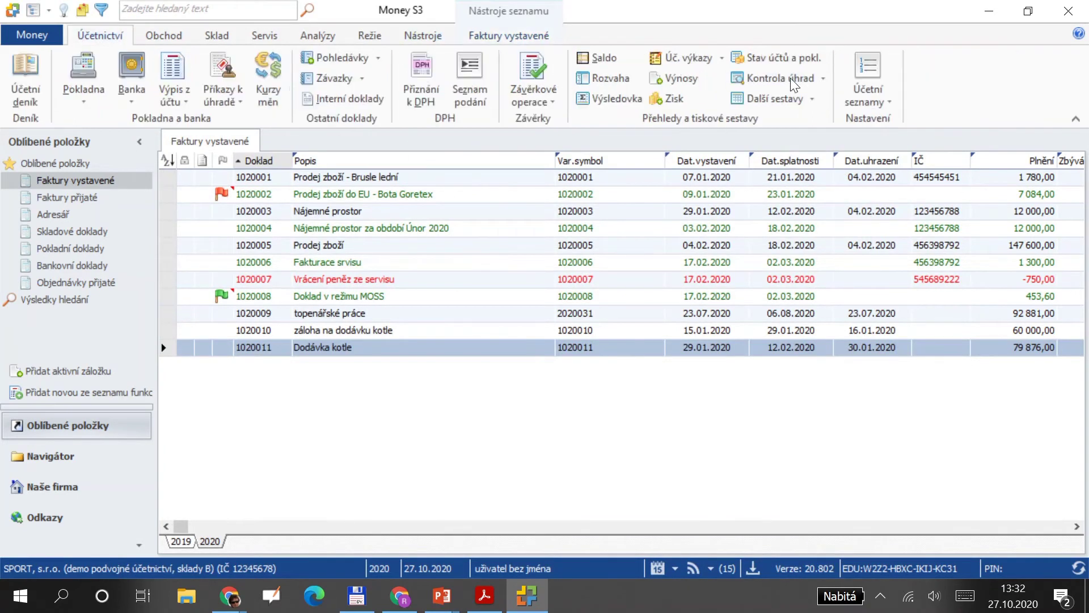
{"action": "left_click", "coordinate": [786, 100]}
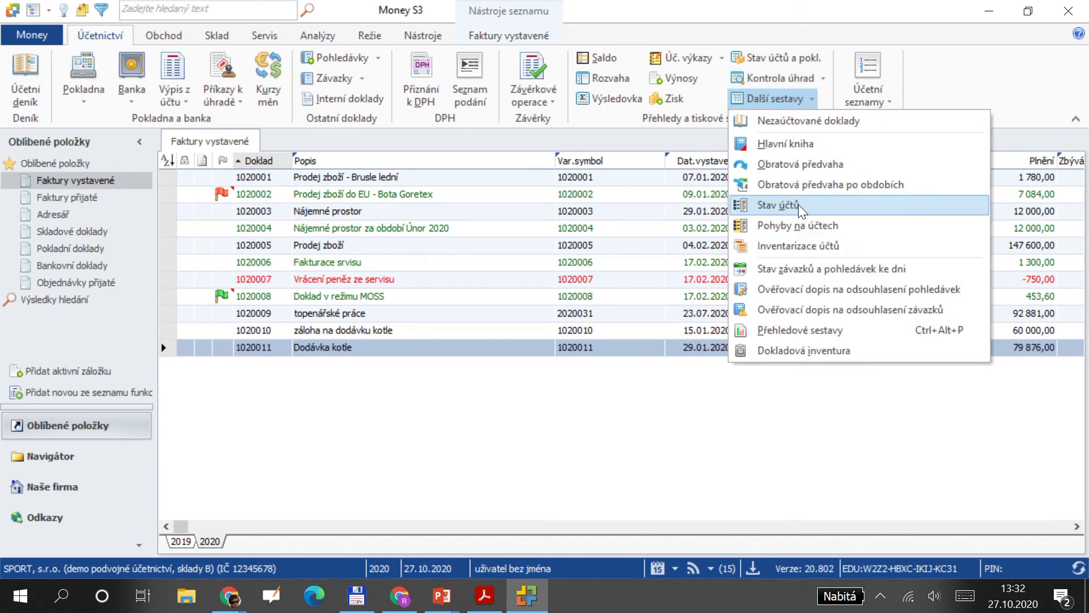
{"action": "left_click", "coordinate": [800, 222]}
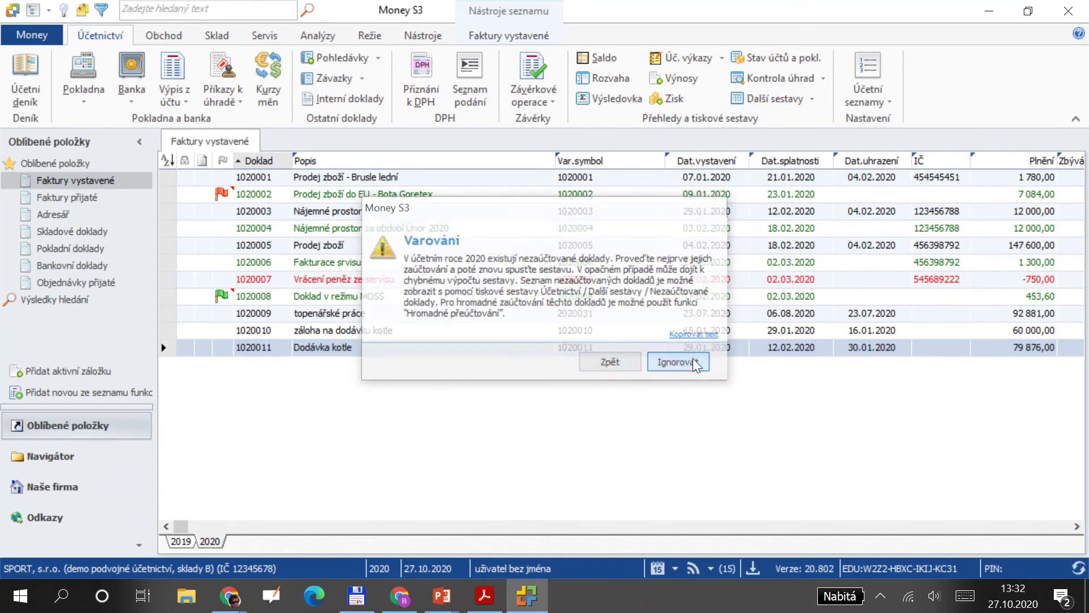
{"action": "left_click", "coordinate": [692, 359]}
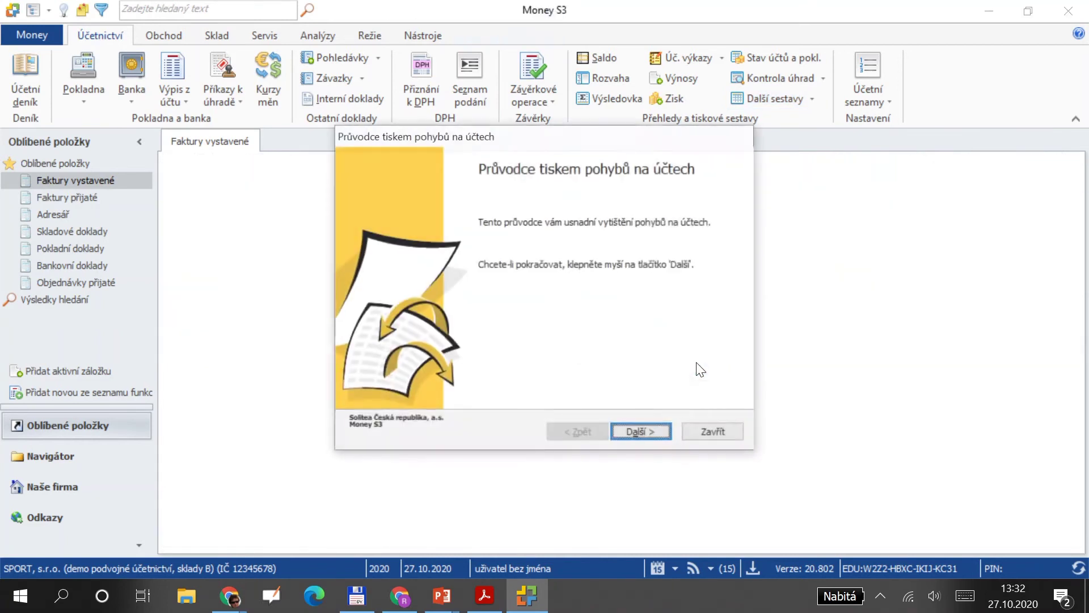
{"action": "left_click", "coordinate": [656, 432]}
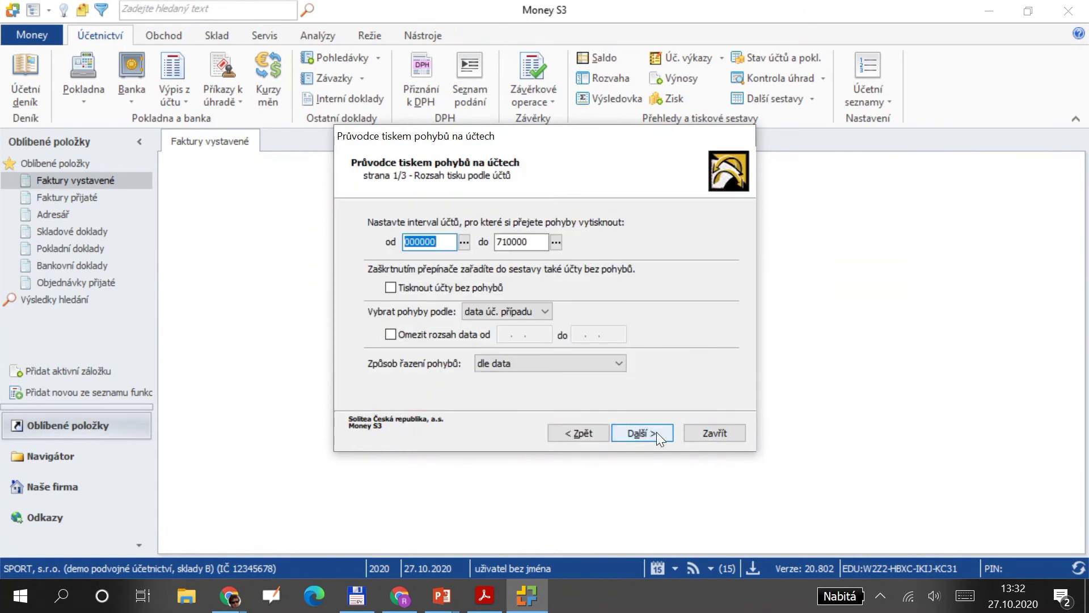
{"action": "left_click", "coordinate": [655, 432]}
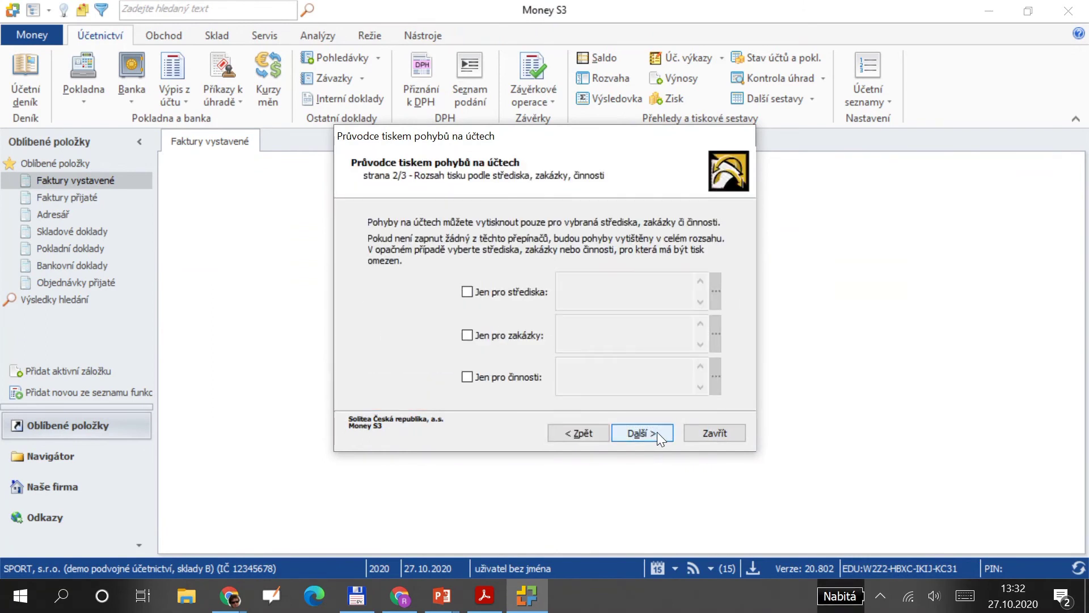
{"action": "left_click", "coordinate": [656, 433]}
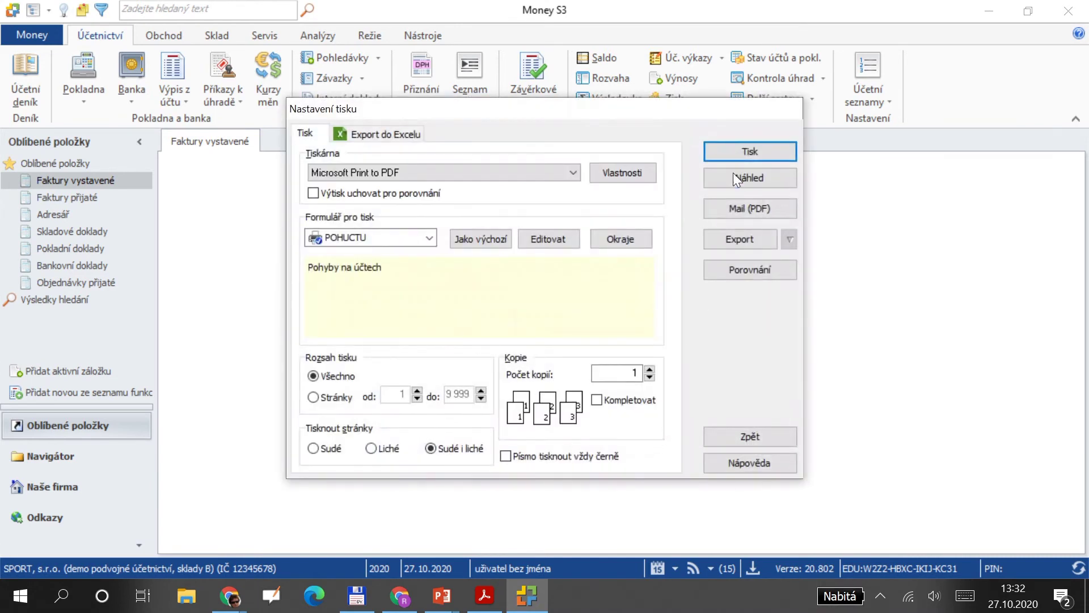
{"action": "left_click", "coordinate": [739, 179]}
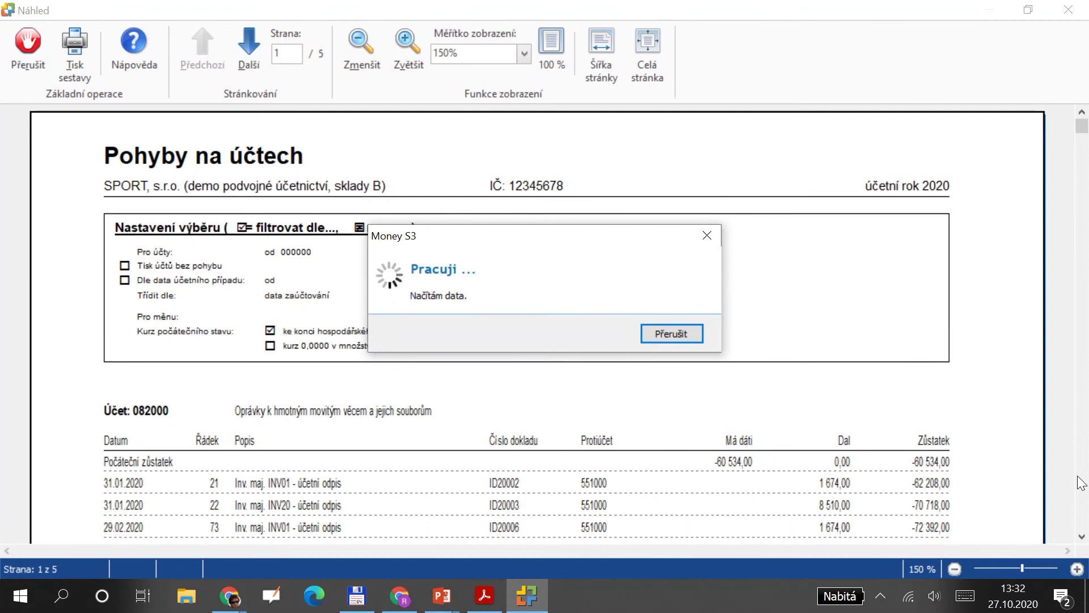
Scroll through the account movements postings, then close the preview.
{"action": "scroll", "coordinate": [1082, 489], "scroll_direction": "down", "scroll_amount": 20}
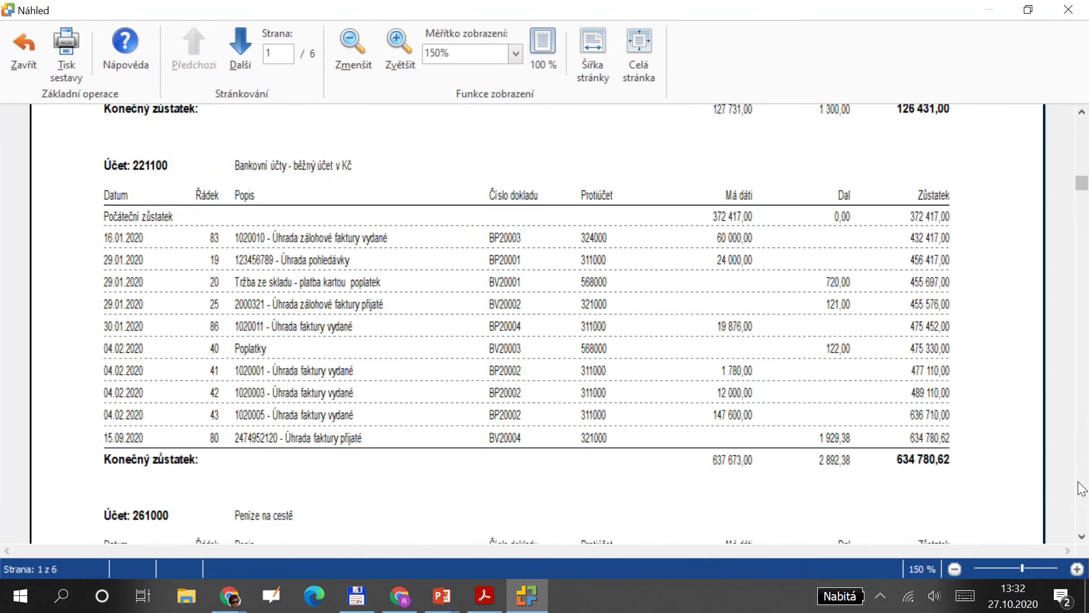
{"action": "scroll", "coordinate": [1082, 489], "scroll_direction": "down", "scroll_amount": 15}
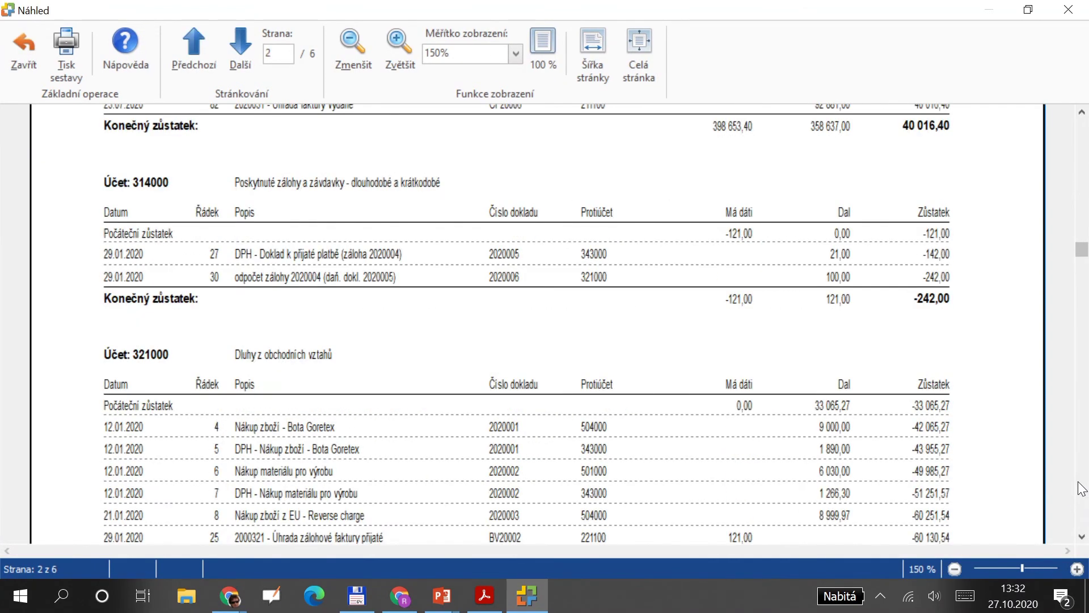
{"action": "scroll", "coordinate": [1082, 489], "scroll_direction": "down", "scroll_amount": 3}
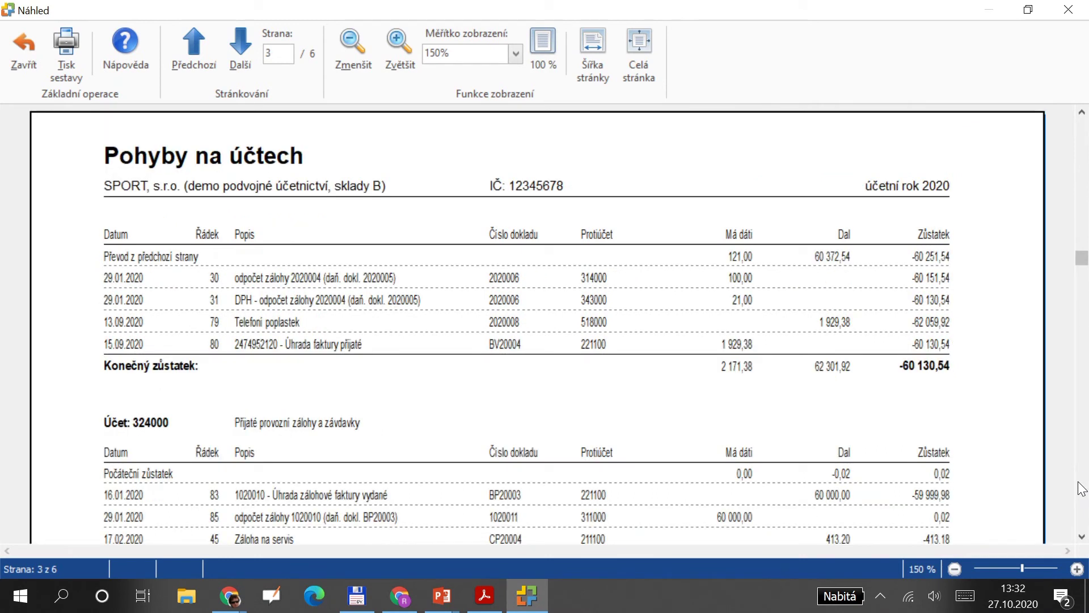
{"action": "scroll", "coordinate": [614, 454], "scroll_direction": "down", "scroll_amount": 1}
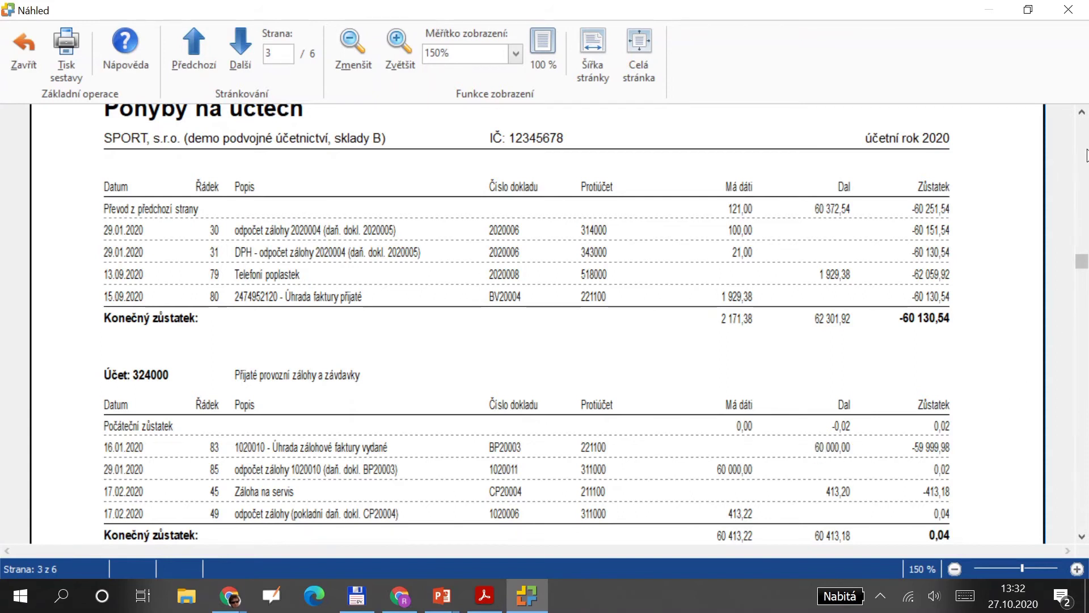
{"action": "scroll", "coordinate": [1087, 156], "scroll_direction": "up", "scroll_amount": 1}
{"action": "scroll", "coordinate": [1086, 156], "scroll_direction": "up", "scroll_amount": 8}
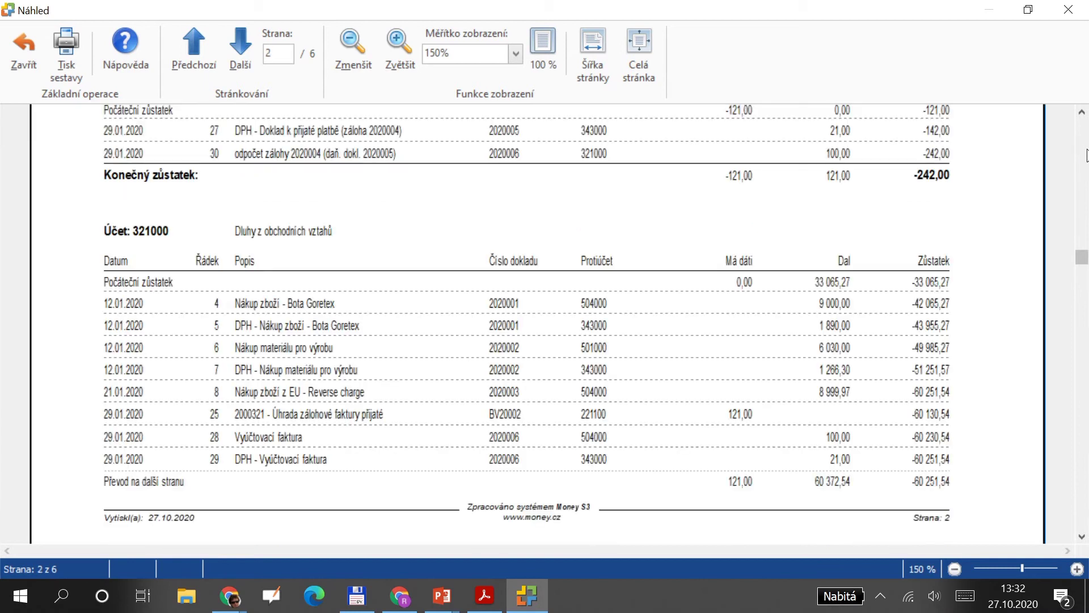
{"action": "scroll", "coordinate": [1086, 156], "scroll_direction": "up", "scroll_amount": 7}
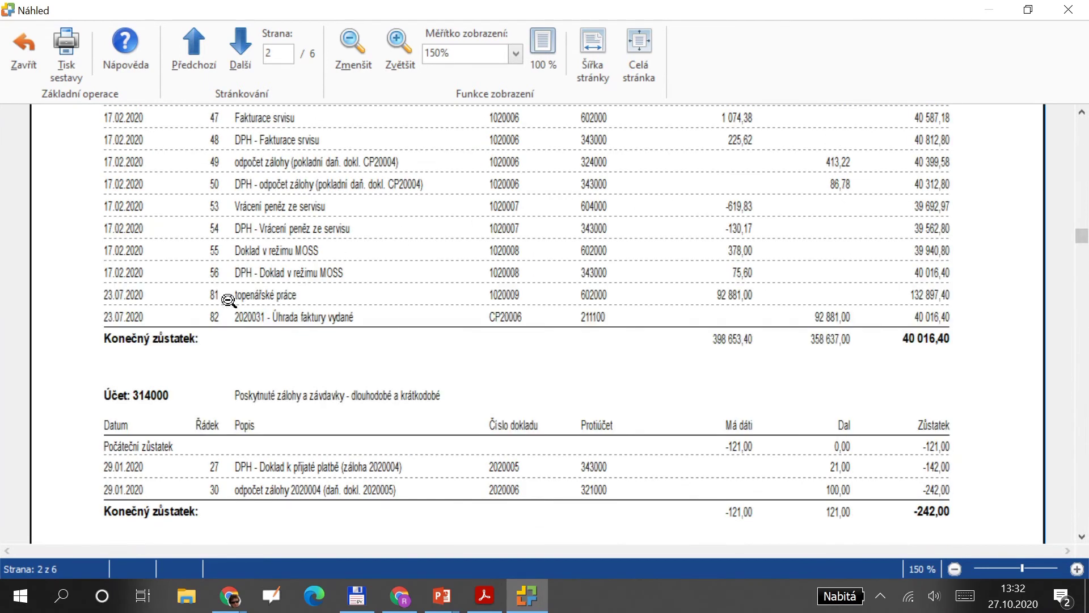
{"action": "scroll", "coordinate": [229, 300], "scroll_direction": "up", "scroll_amount": 6}
{"action": "scroll", "coordinate": [233, 293], "scroll_direction": "up", "scroll_amount": 2}
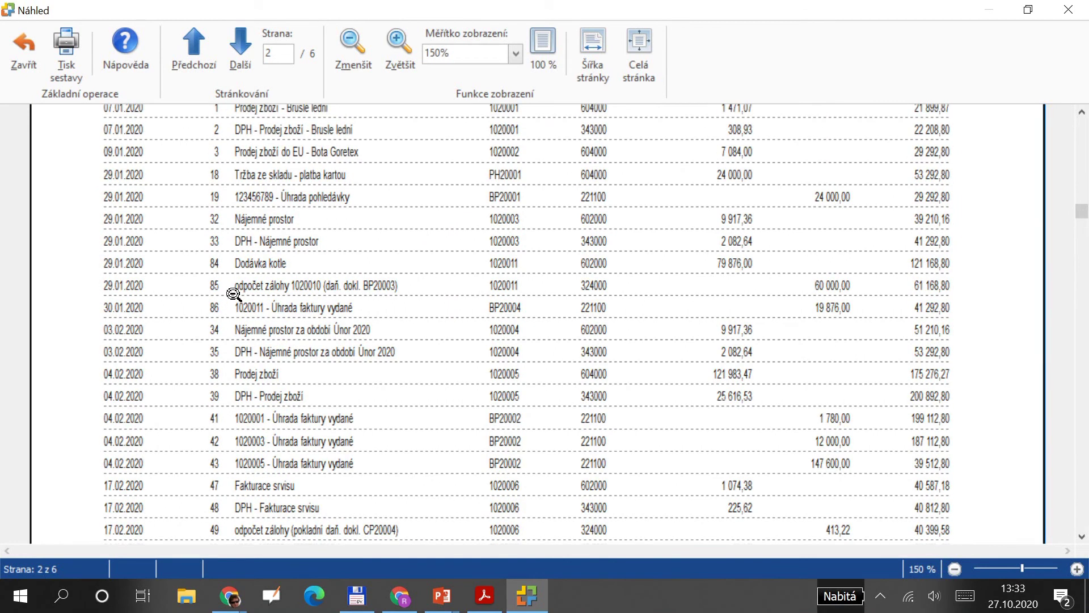
{"action": "scroll", "coordinate": [233, 293], "scroll_direction": "up", "scroll_amount": 1}
{"action": "scroll", "coordinate": [233, 293], "scroll_direction": "up", "scroll_amount": 2}
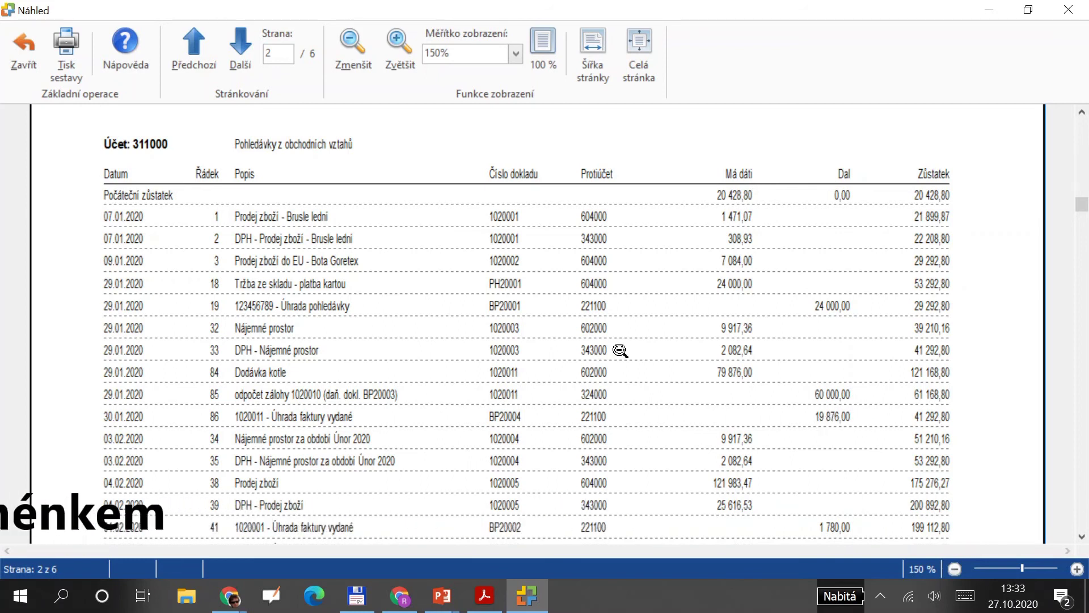
{"action": "left_click", "coordinate": [36, 83]}
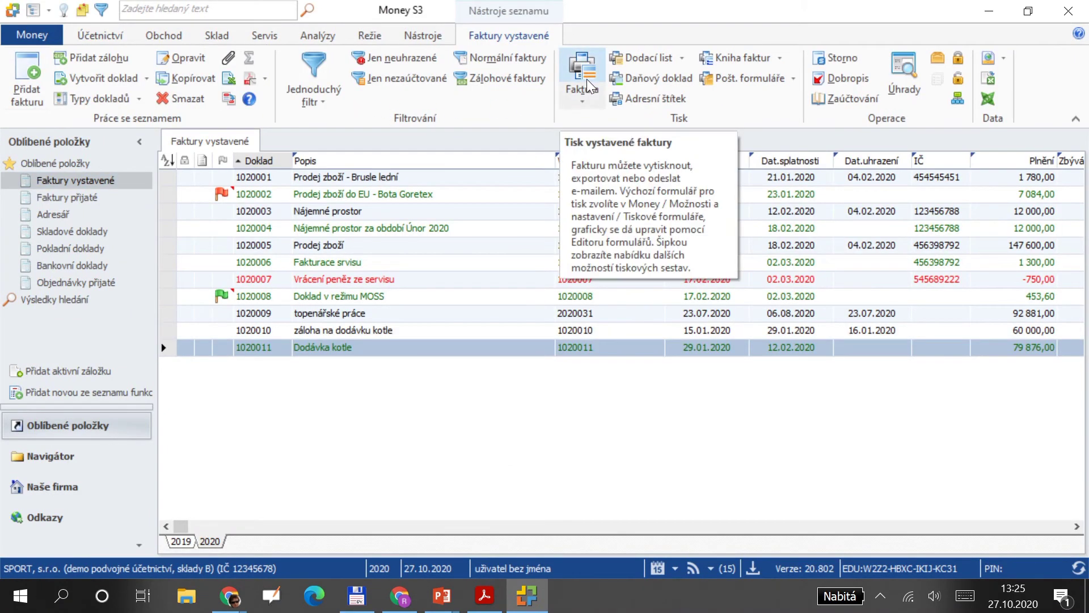
Preview invoice 1020011 on screen, showing 19 876,00 still due after the advance.
{"action": "left_click", "coordinate": [587, 83]}
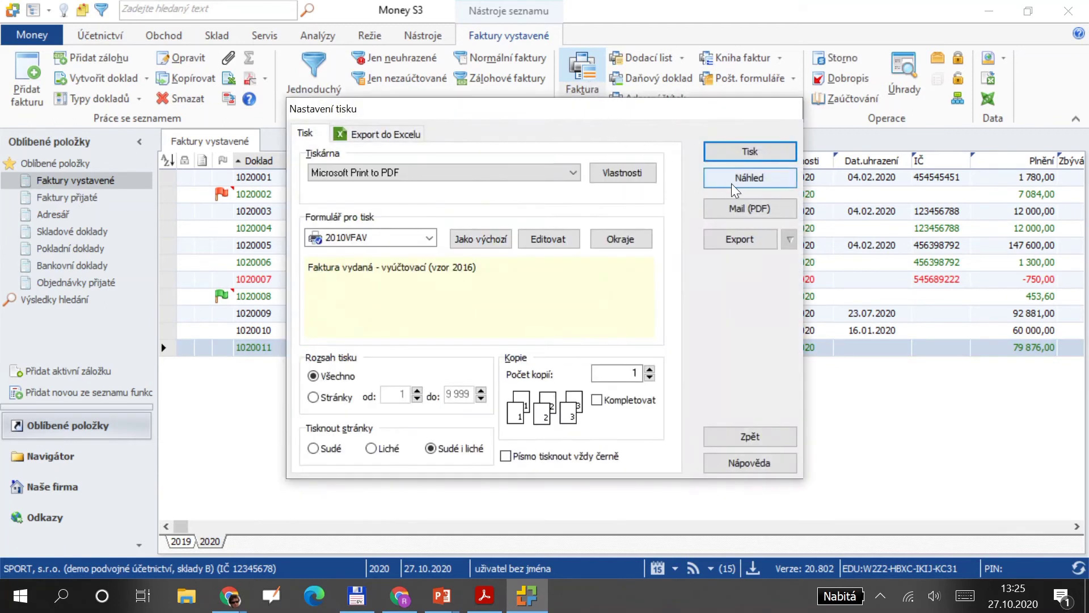
{"action": "left_click", "coordinate": [732, 179]}
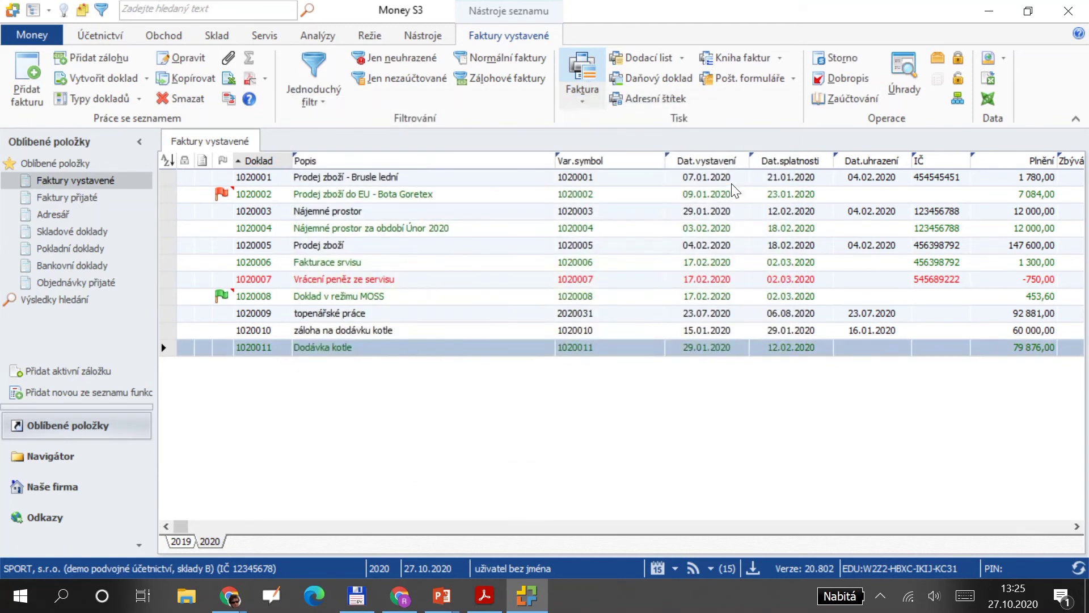
{"action": "scroll", "coordinate": [528, 270], "scroll_direction": "down", "scroll_amount": 3}
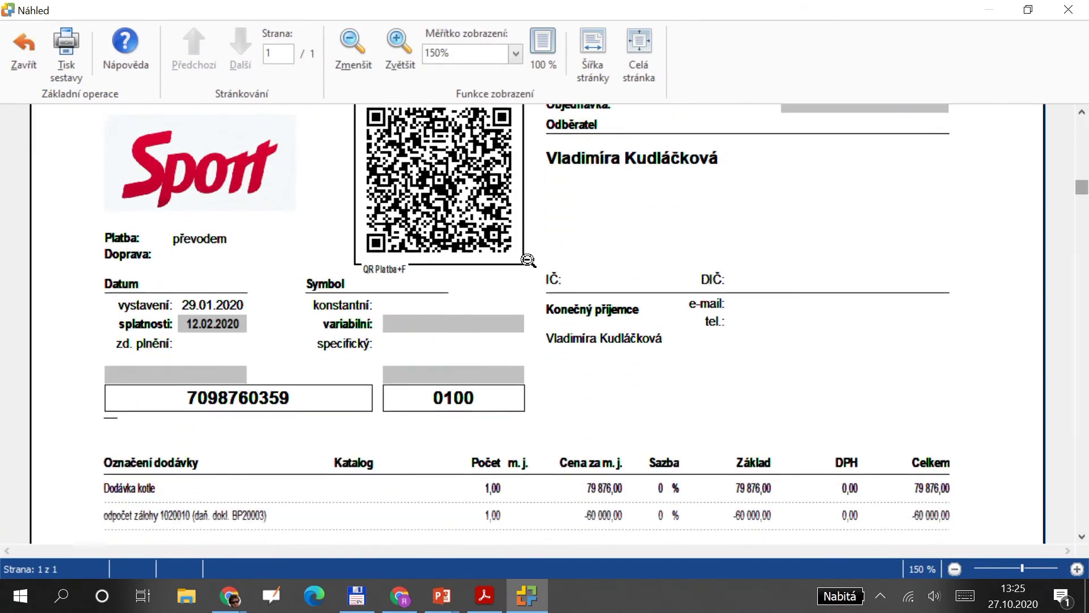
{"action": "scroll", "coordinate": [528, 261], "scroll_direction": "down", "scroll_amount": 2}
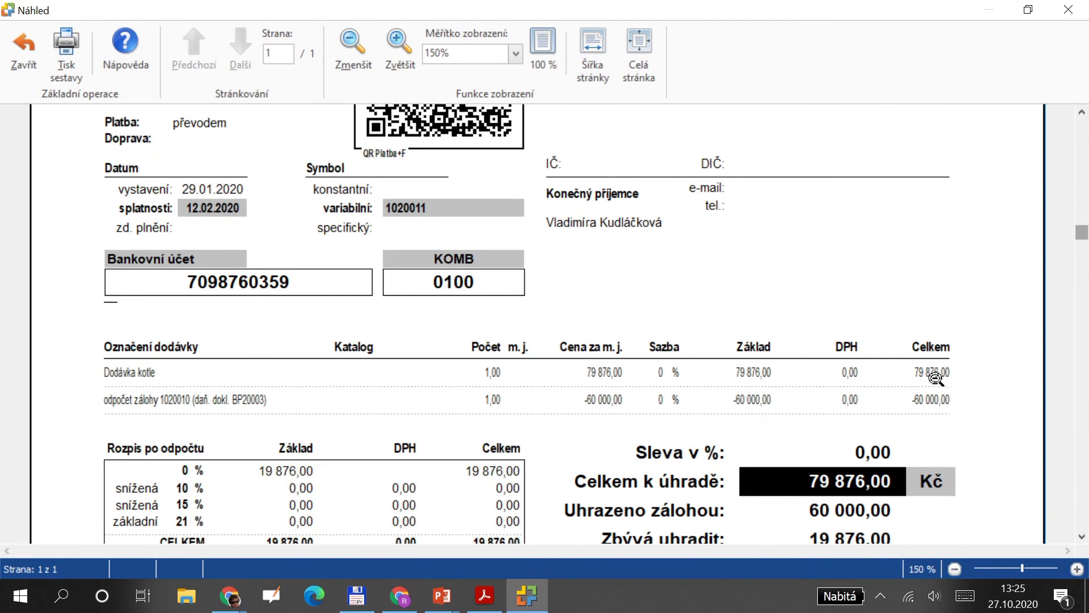
{"action": "scroll", "coordinate": [871, 487], "scroll_direction": "down", "scroll_amount": 1}
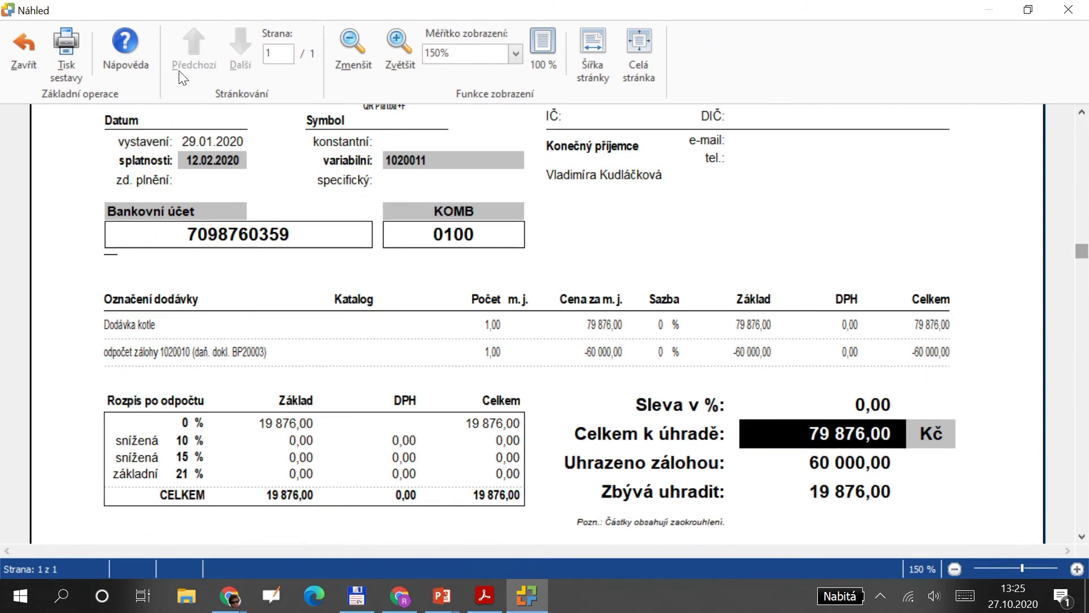
{"action": "left_click", "coordinate": [17, 54]}
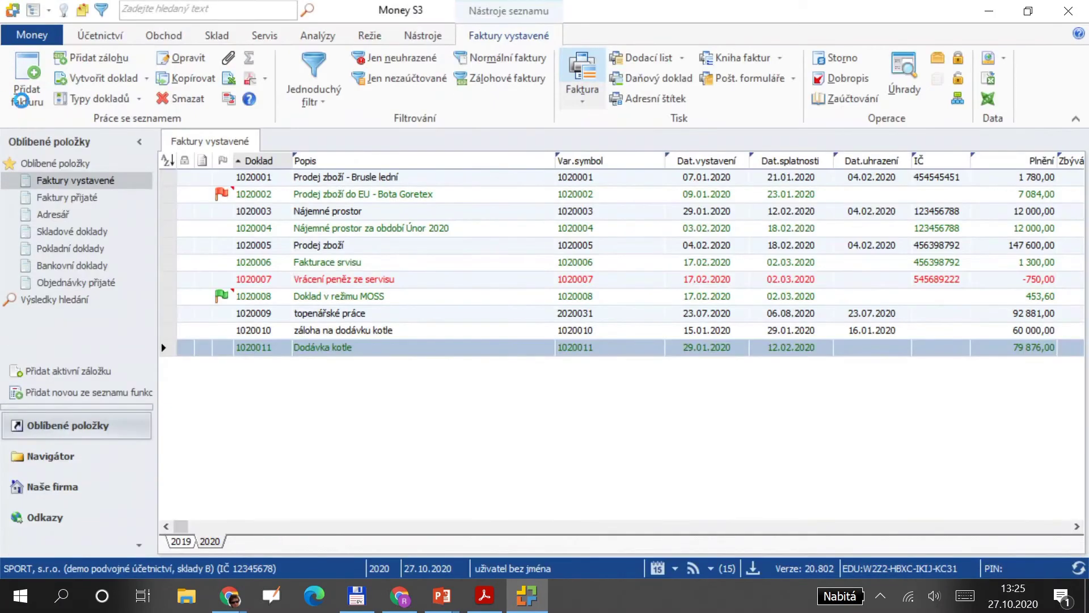
Open the bank documents list, briefly checking the FV-zaloha.pdf invoice.
{"action": "left_click", "coordinate": [71, 265]}
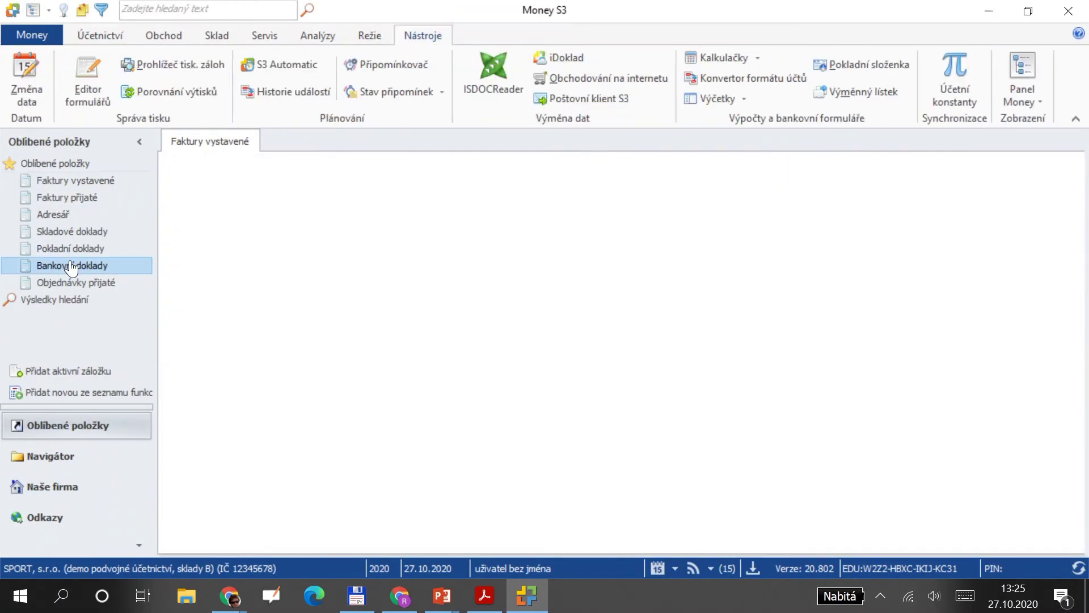
{"action": "key", "text": "alt+Tab"}
{"action": "key", "text": "alt+Tab"}
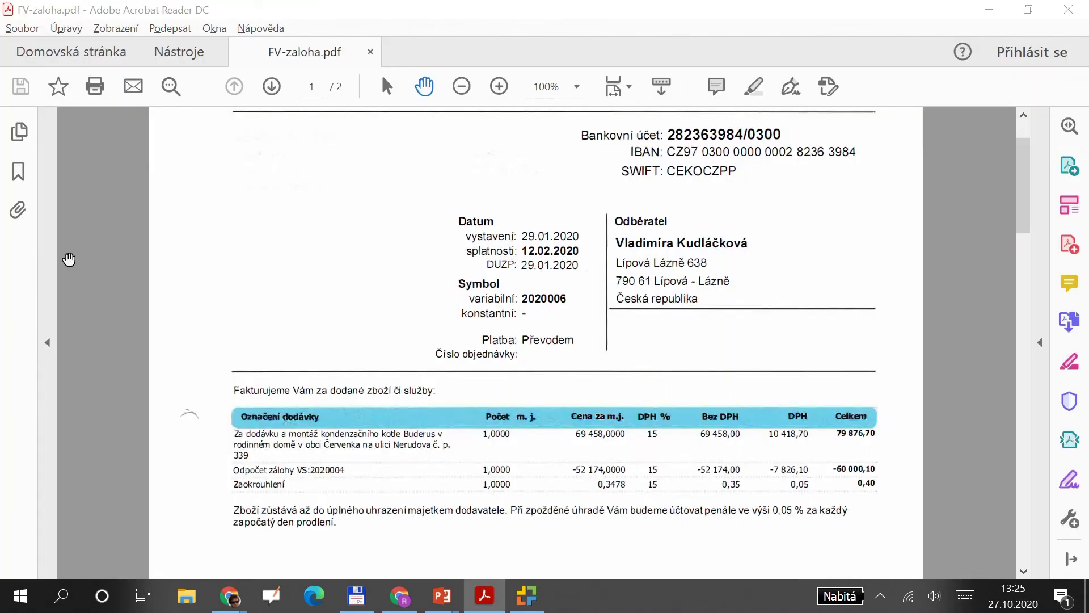
{"action": "key", "text": "alt+Tab"}
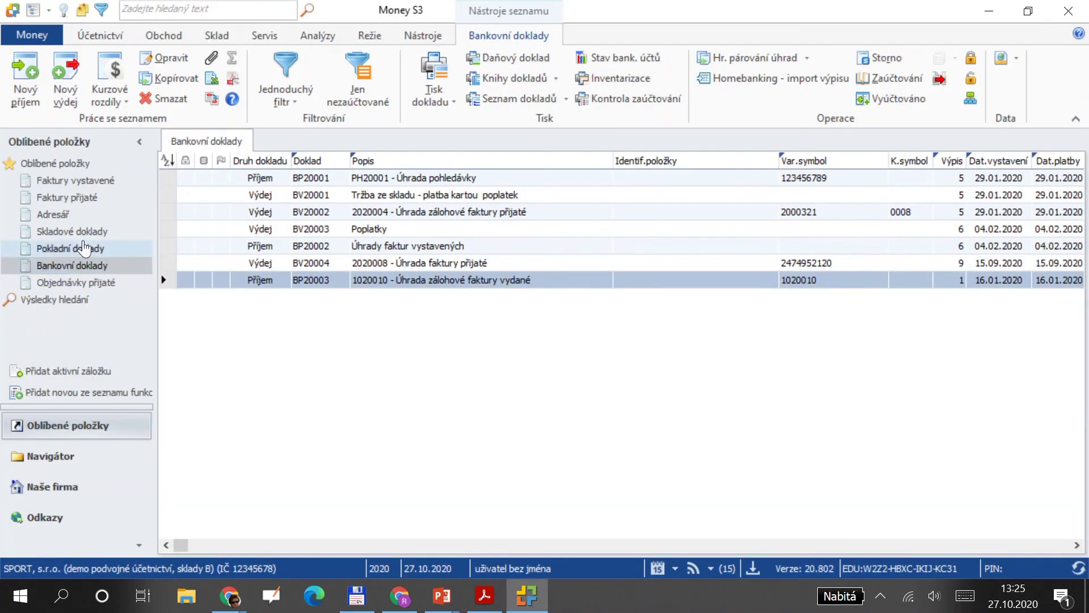
Create a new bank receipt paying the remaining 19 876,00 of invoice 1020011, dated 30.01.2020.
{"action": "left_click", "coordinate": [30, 70]}
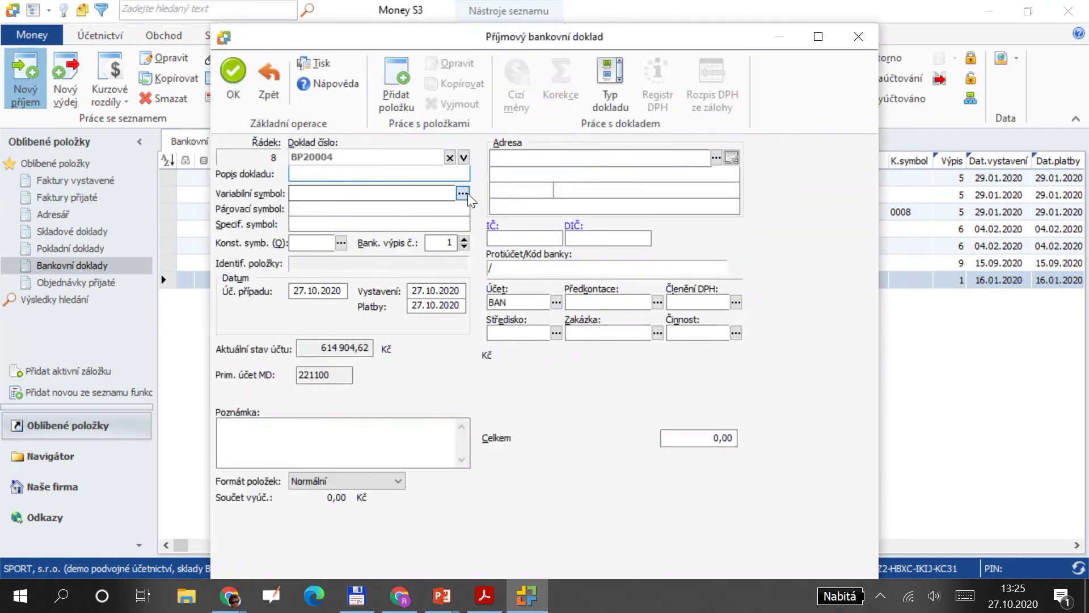
{"action": "left_click", "coordinate": [463, 193]}
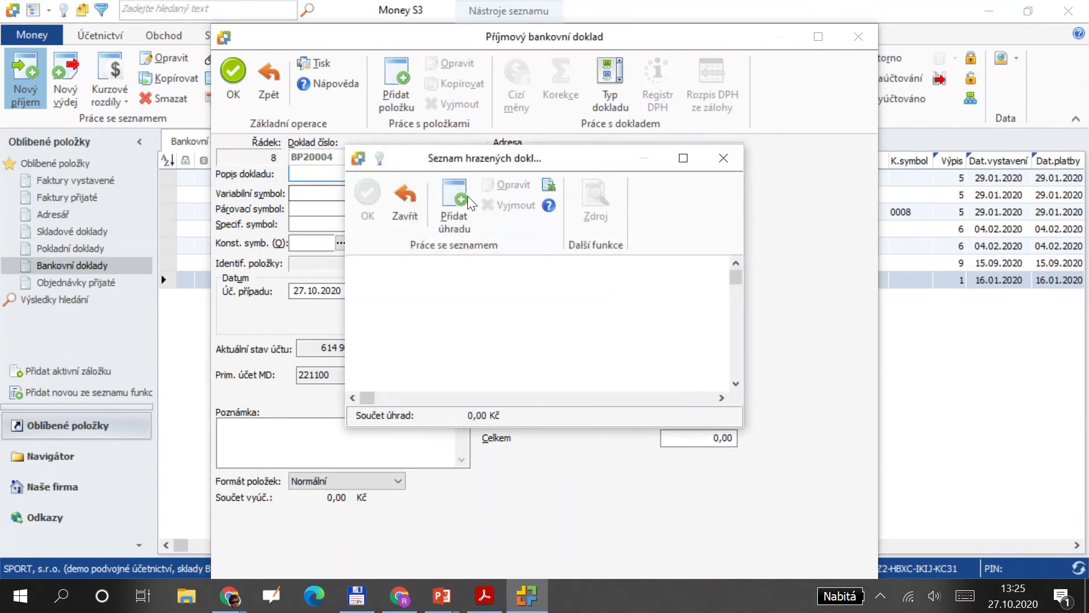
{"action": "left_click", "coordinate": [467, 201]}
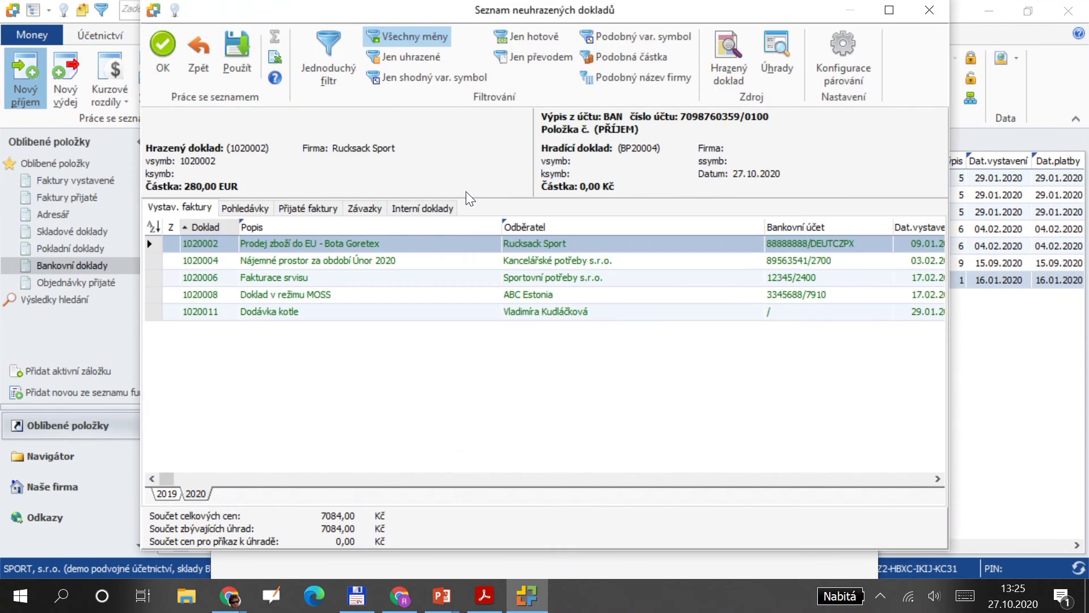
{"action": "left_click", "coordinate": [353, 311]}
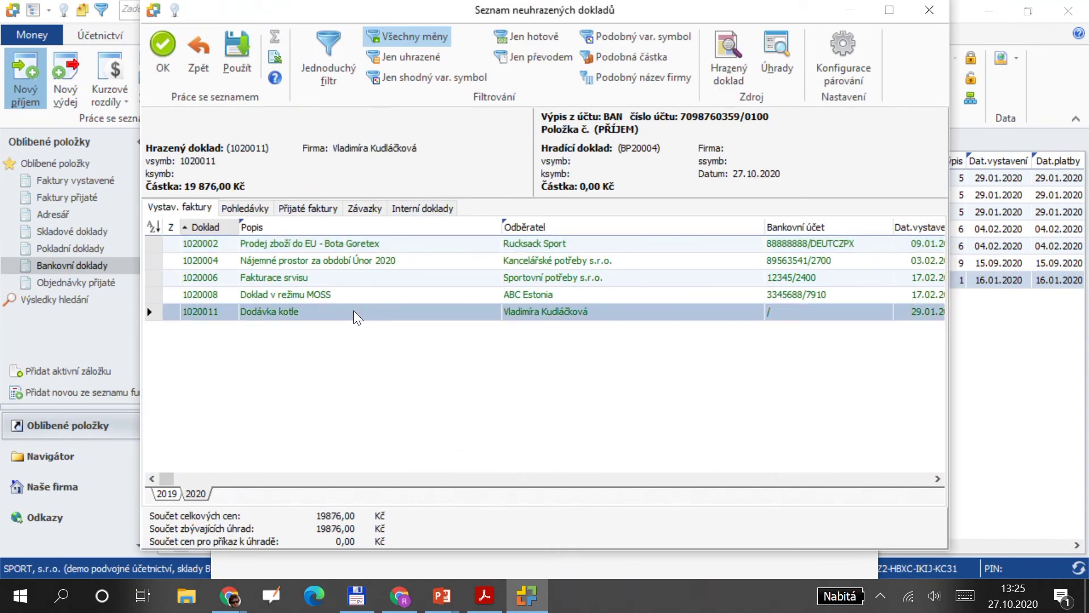
{"action": "double_click", "coordinate": [356, 313]}
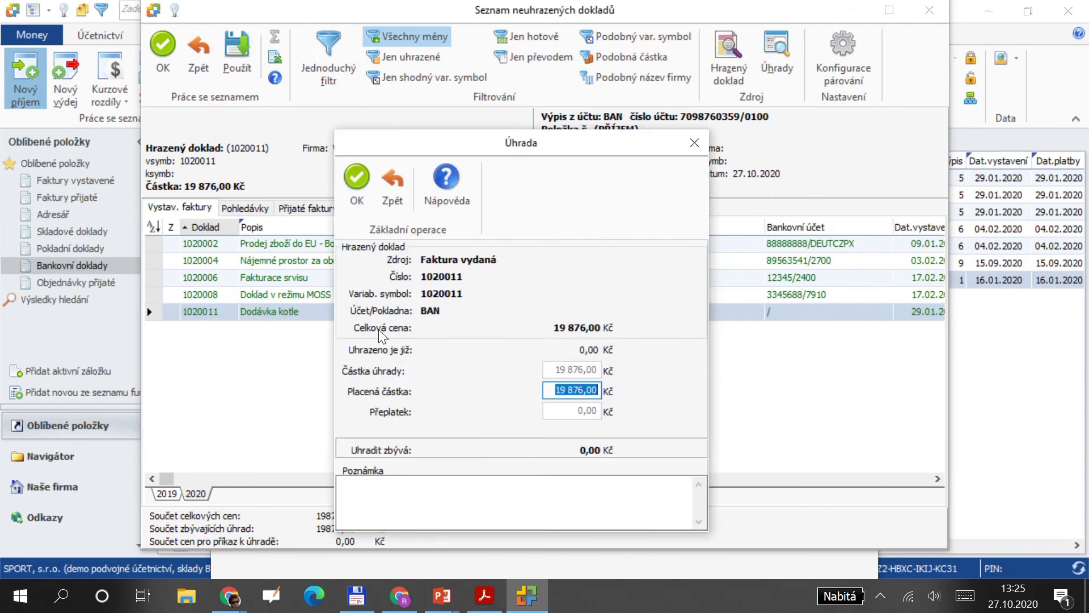
{"action": "left_click", "coordinate": [356, 177]}
{"action": "left_click", "coordinate": [367, 192]}
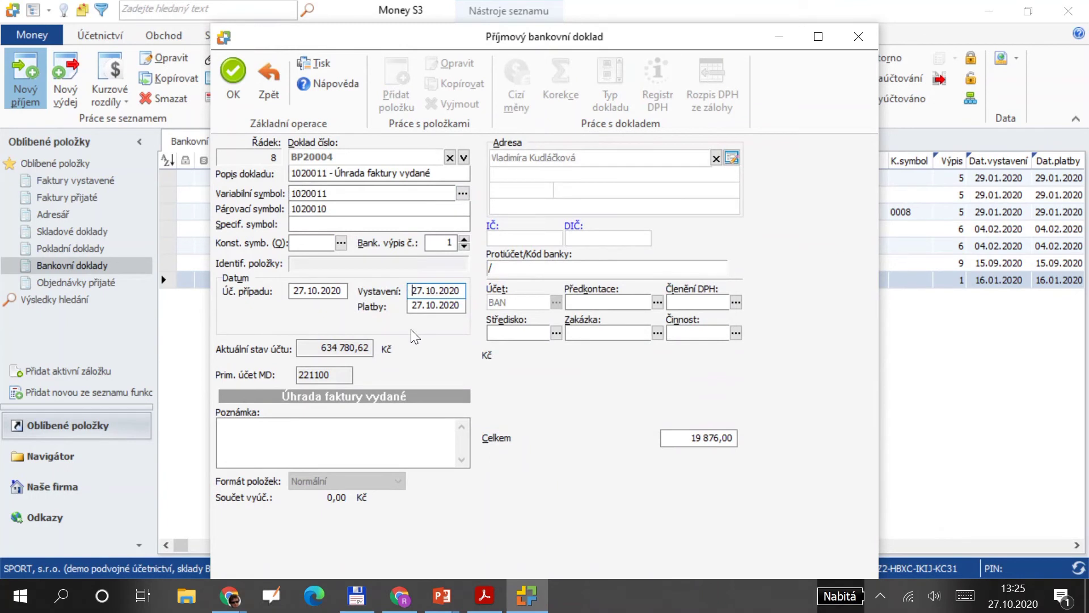
{"action": "type", "text": "0"}
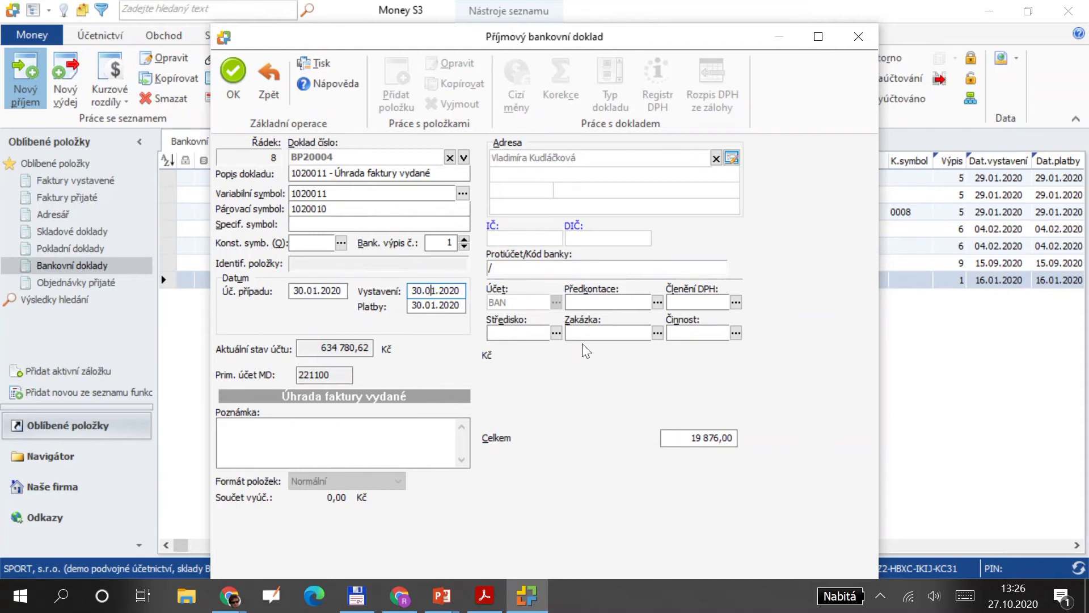
Assign pre-posting BP001 Úhrada odběratele and save receipt BP20004 without printing.
{"action": "left_click", "coordinate": [658, 302]}
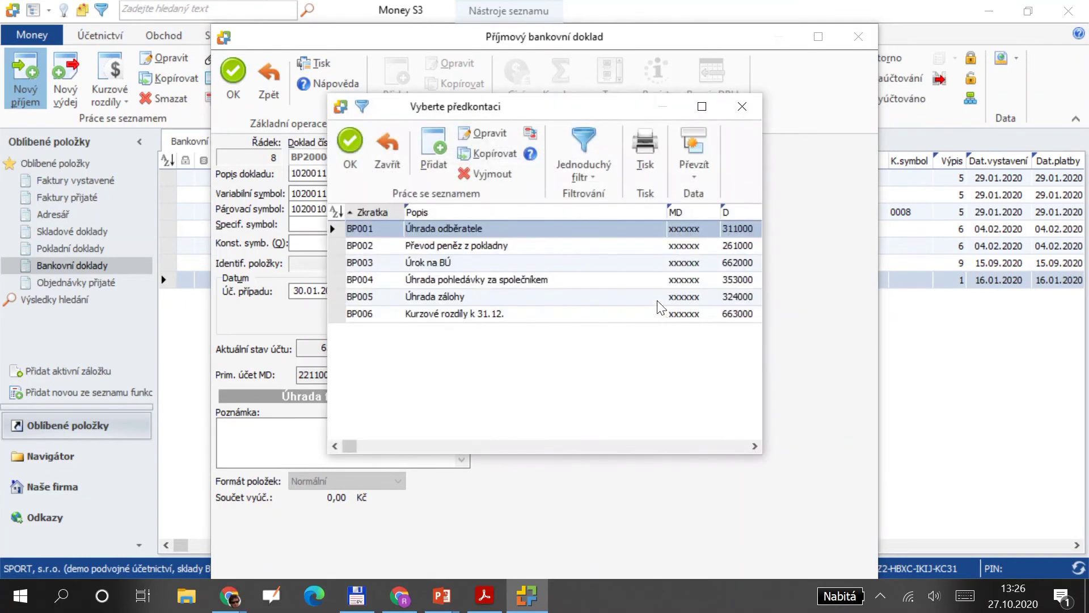
{"action": "double_click", "coordinate": [576, 230]}
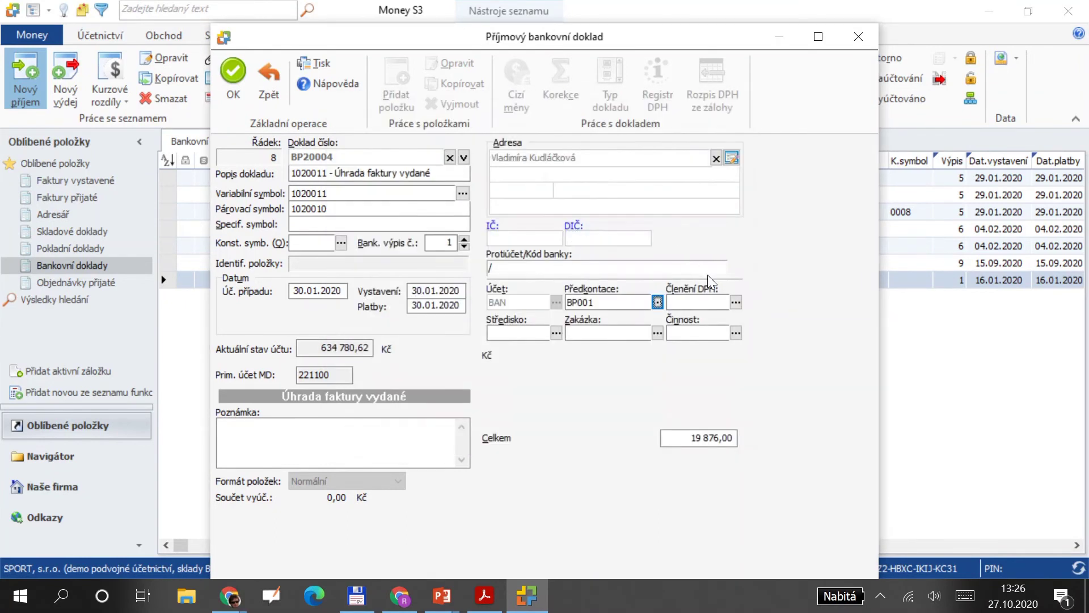
{"action": "left_click", "coordinate": [225, 77]}
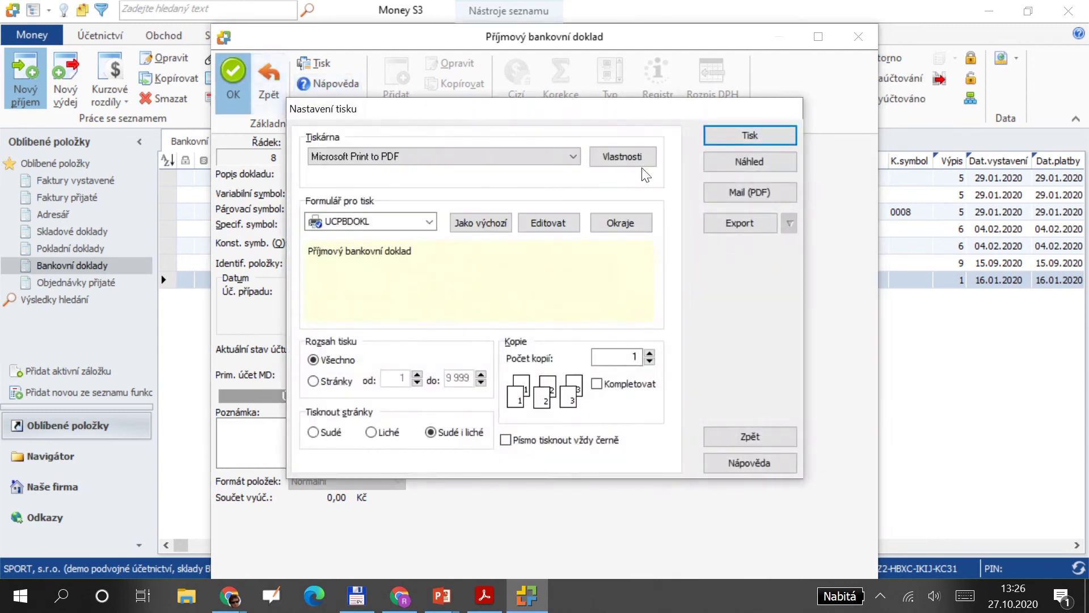
{"action": "left_click", "coordinate": [769, 436]}
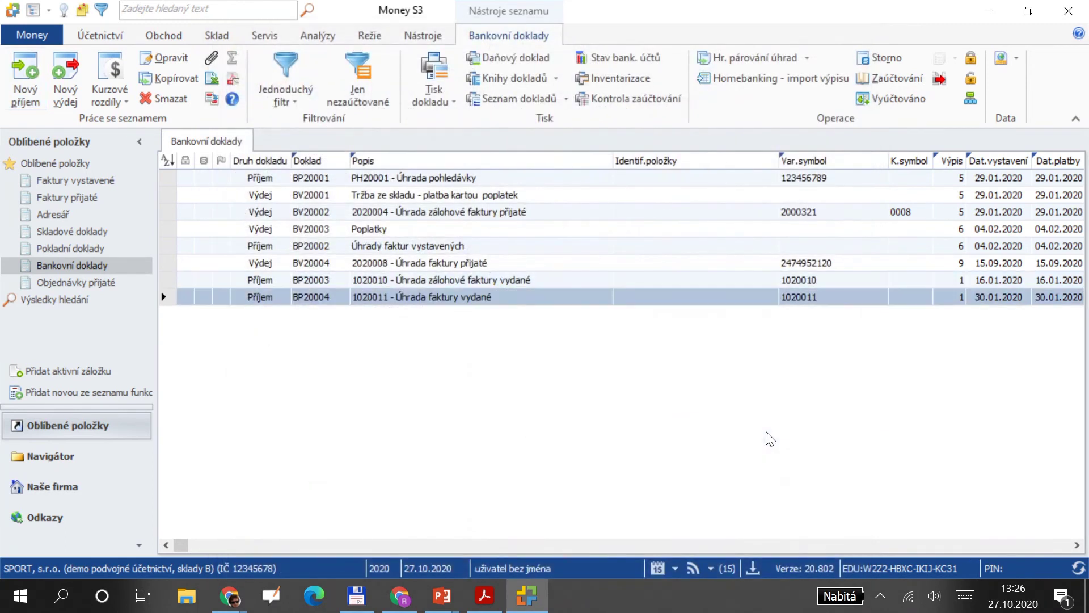
{"action": "left_click", "coordinate": [92, 35]}
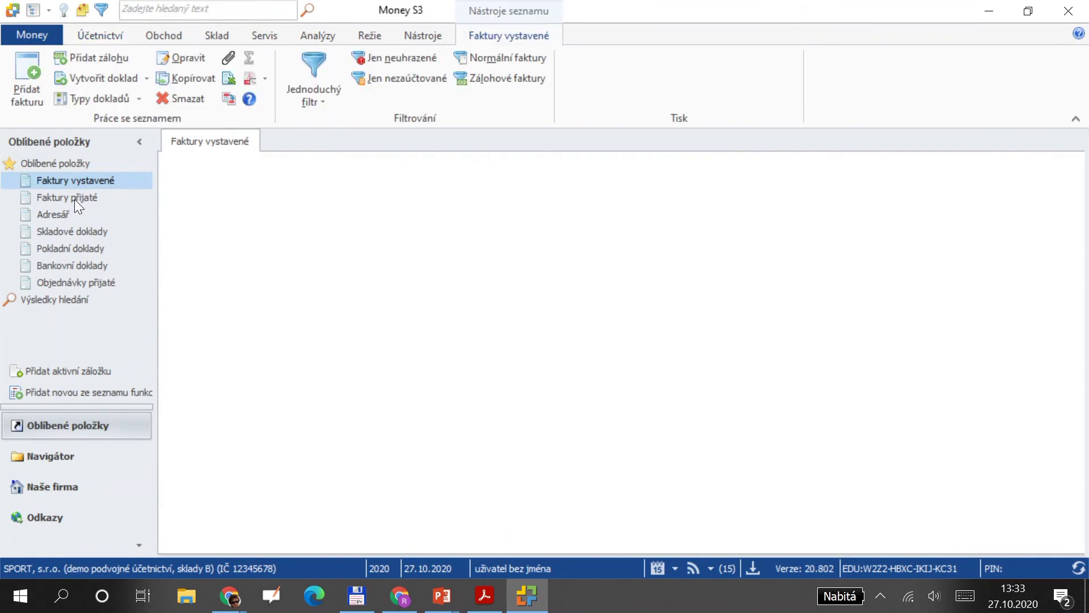
Open the Faktury přijaté list and start a new received advance invoice form.
{"action": "left_click", "coordinate": [74, 199]}
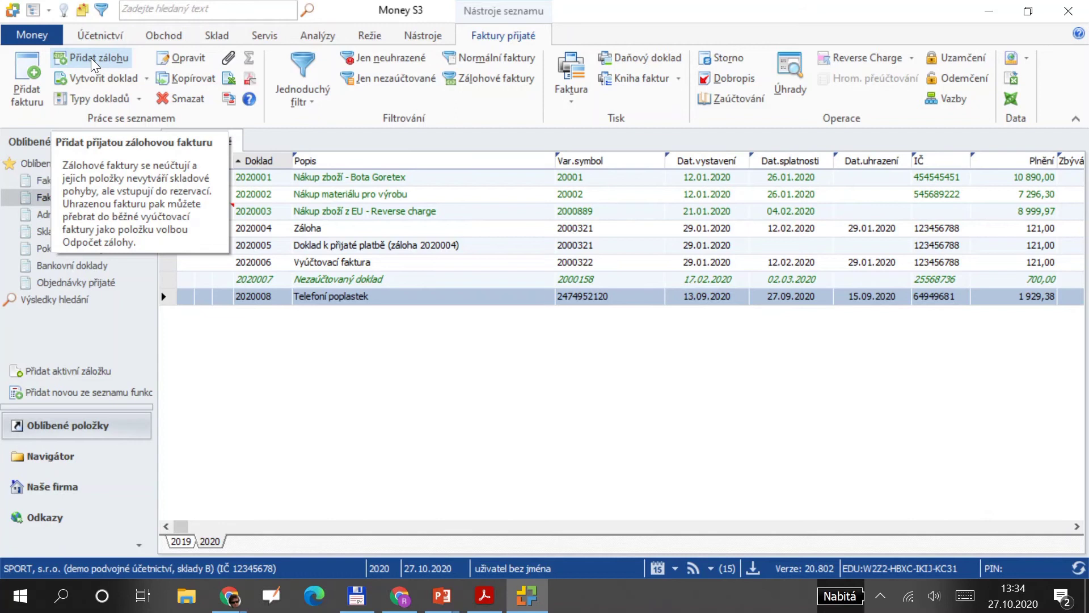
{"action": "left_click", "coordinate": [90, 57]}
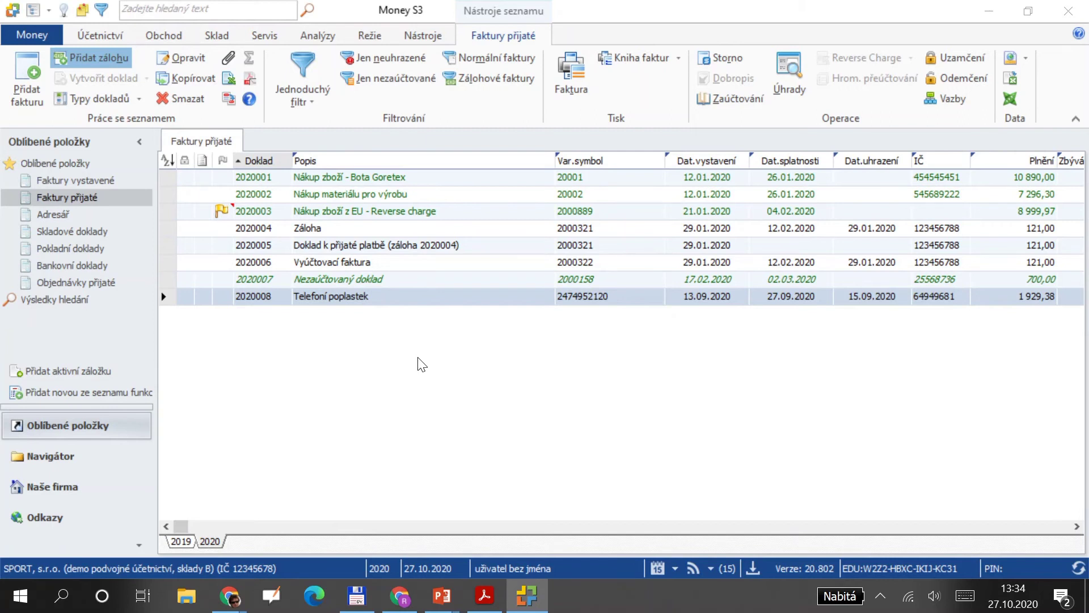
{"action": "key", "text": "alt+Tab"}
{"action": "key", "text": "alt+Tab"}
{"action": "key", "text": "alt+Tab"}
{"action": "key", "text": "alt+Tab"}
{"action": "key", "text": "alt+Tab"}
{"action": "key", "text": "alt+Tab"}
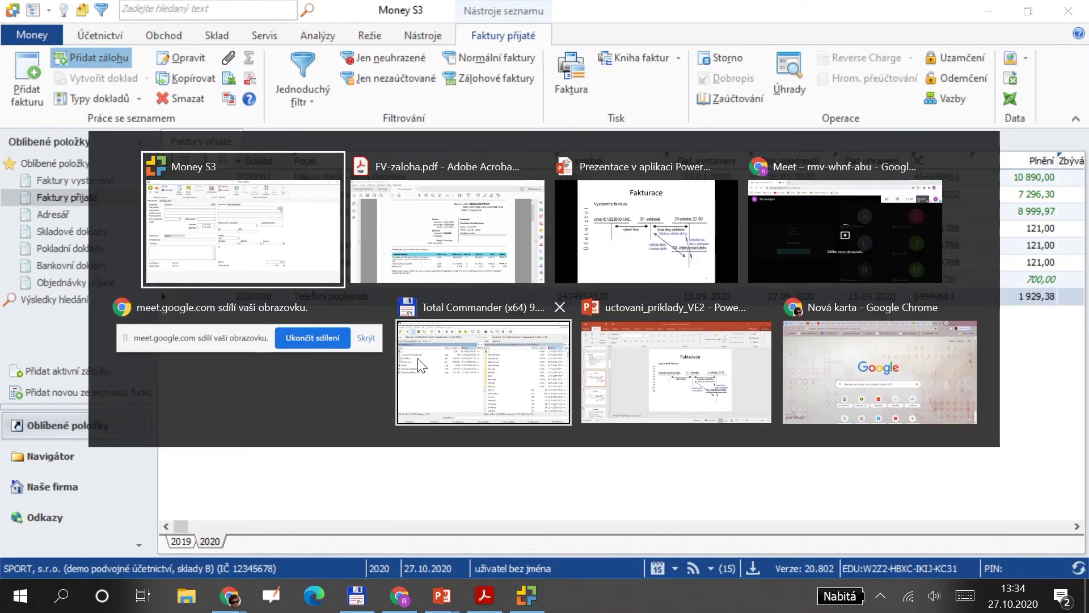
{"action": "left_click", "coordinate": [146, 164]}
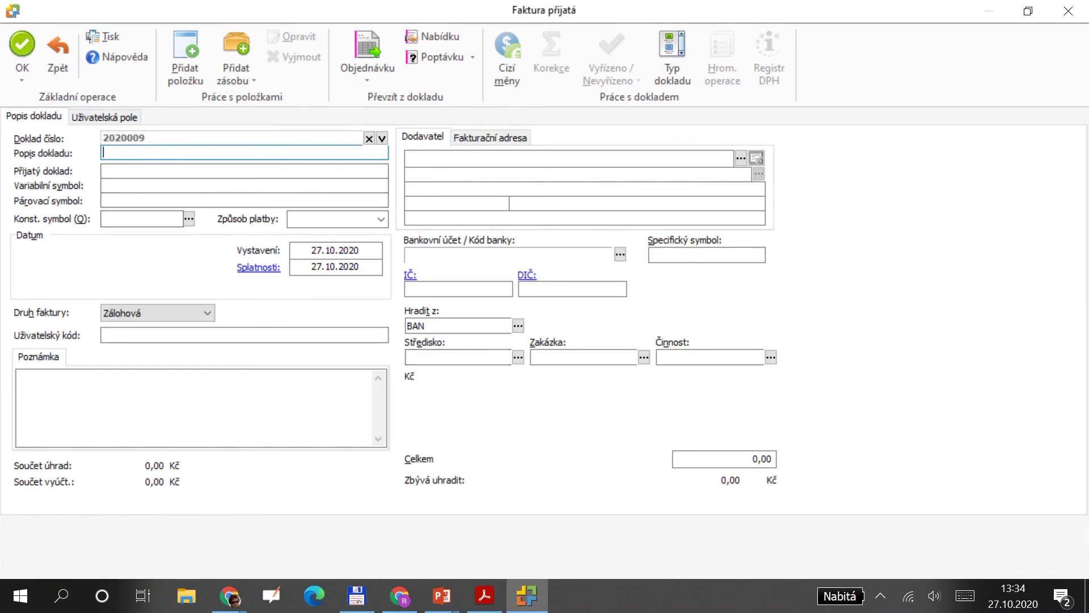
Enter 'záloha na nákup auta', payment hotově, issue date 12.10.2020 and total 20 000,00.
{"action": "type", "text": "záloha na nákup auta"}
{"action": "left_click", "coordinate": [380, 220]}
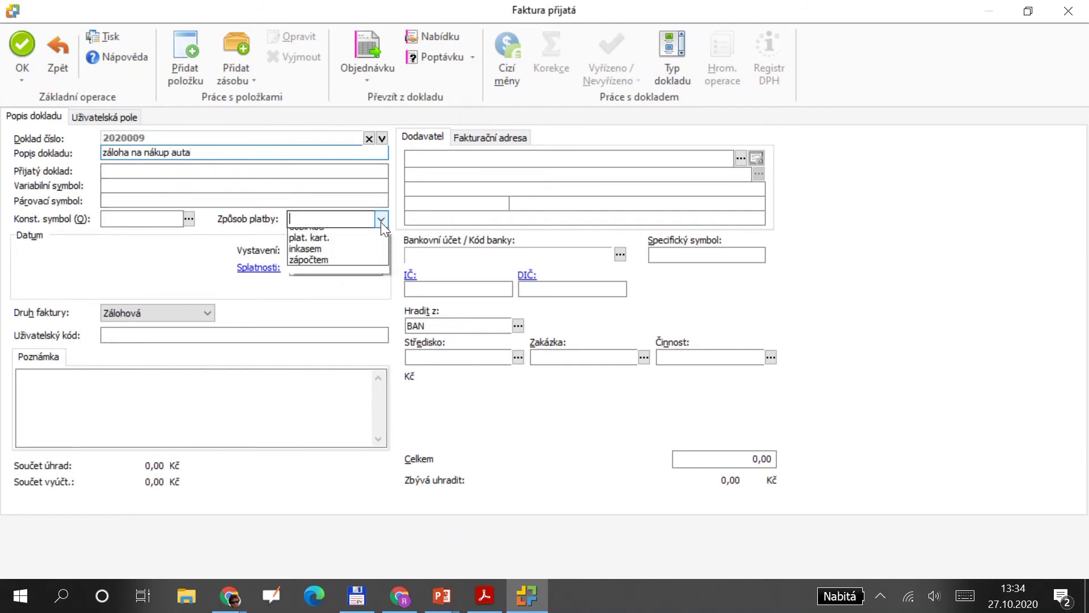
{"action": "key", "text": "Up"}
{"action": "key", "text": "Return"}
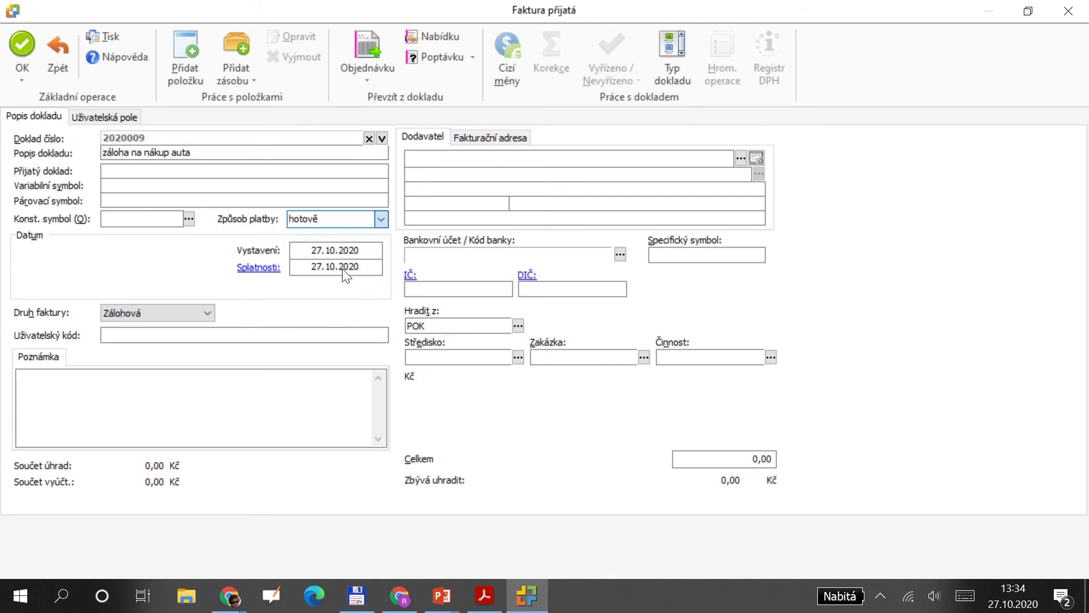
{"action": "left_click", "coordinate": [312, 250]}
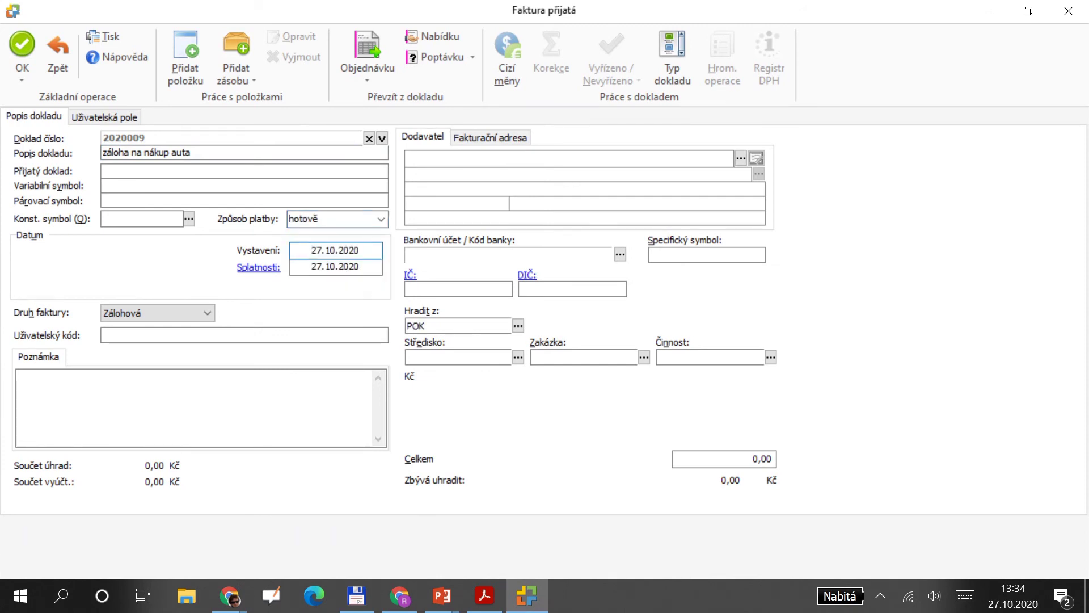
{"action": "type", "text": "12"}
{"action": "left_click", "coordinate": [754, 458]}
{"action": "type", "text": "2000"}
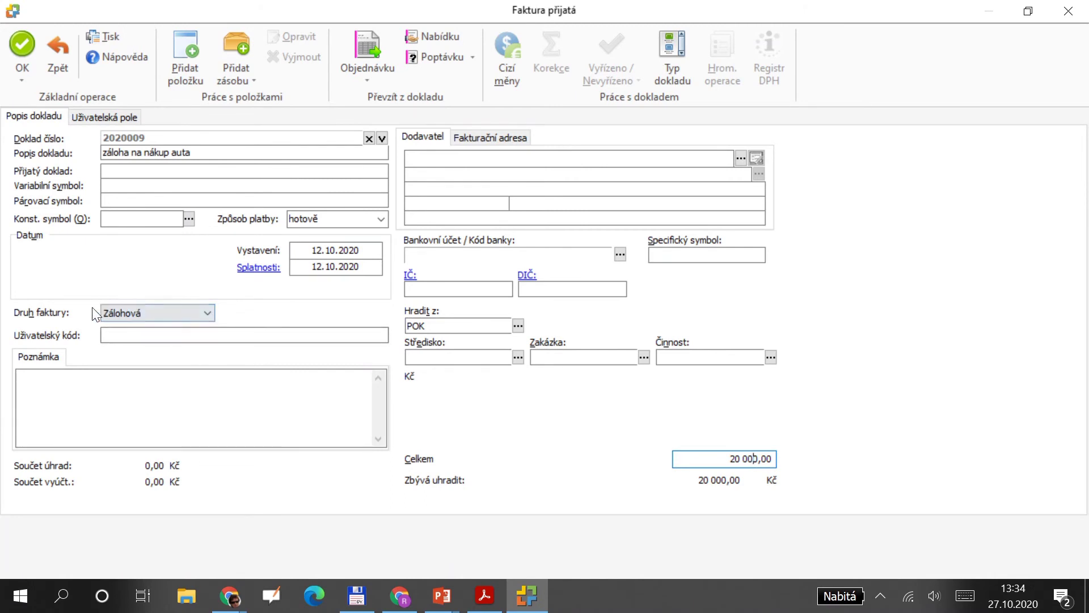
Keep the invoice type as advance and save invoice 2020009 despite the incomplete supplier address.
{"action": "left_click", "coordinate": [207, 312]}
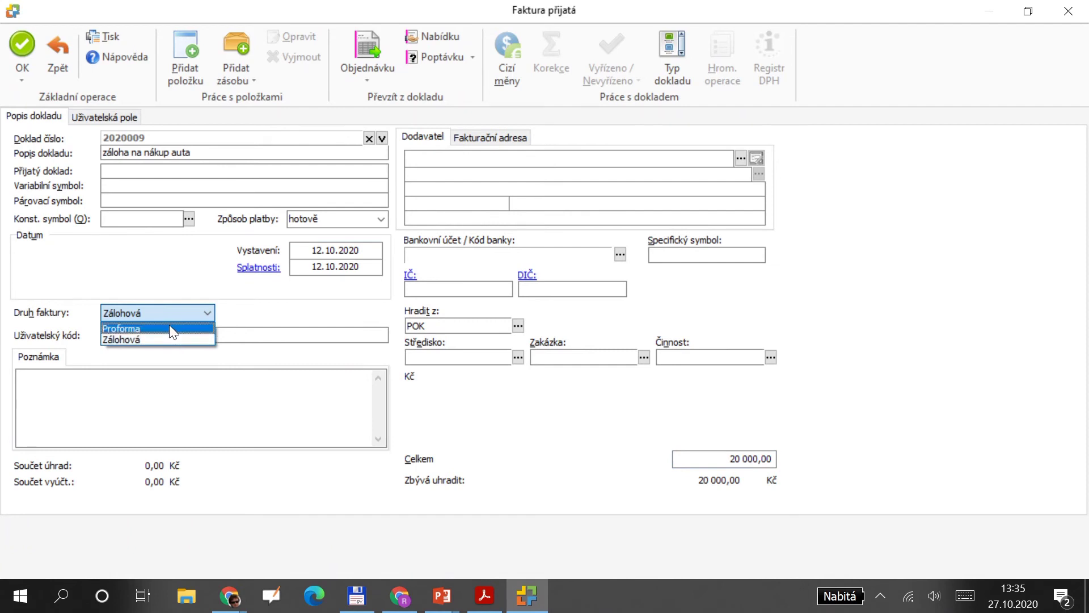
{"action": "left_click", "coordinate": [257, 313]}
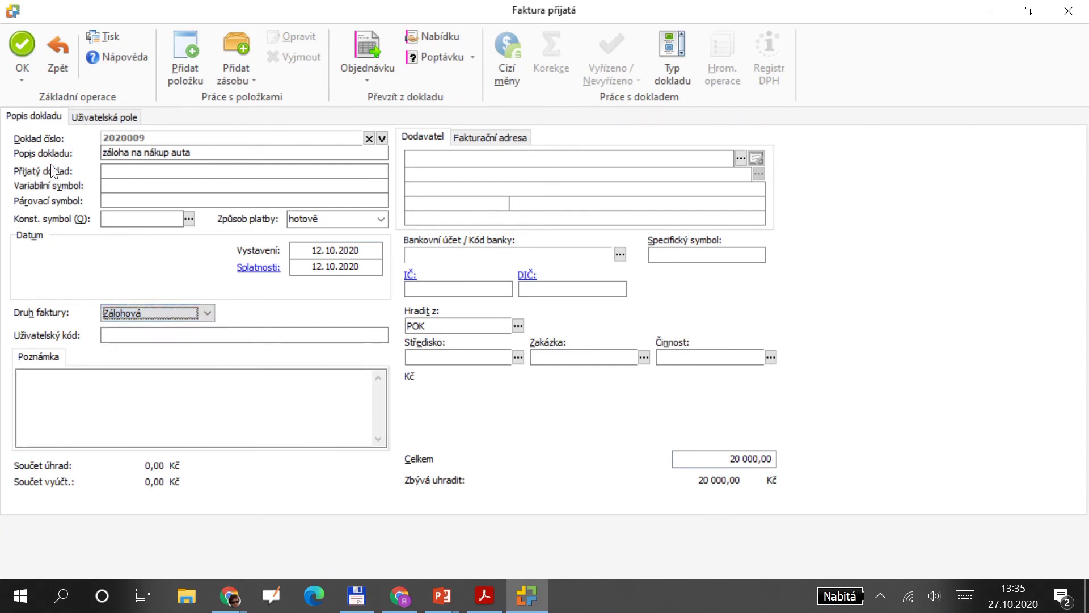
{"action": "left_click", "coordinate": [21, 53]}
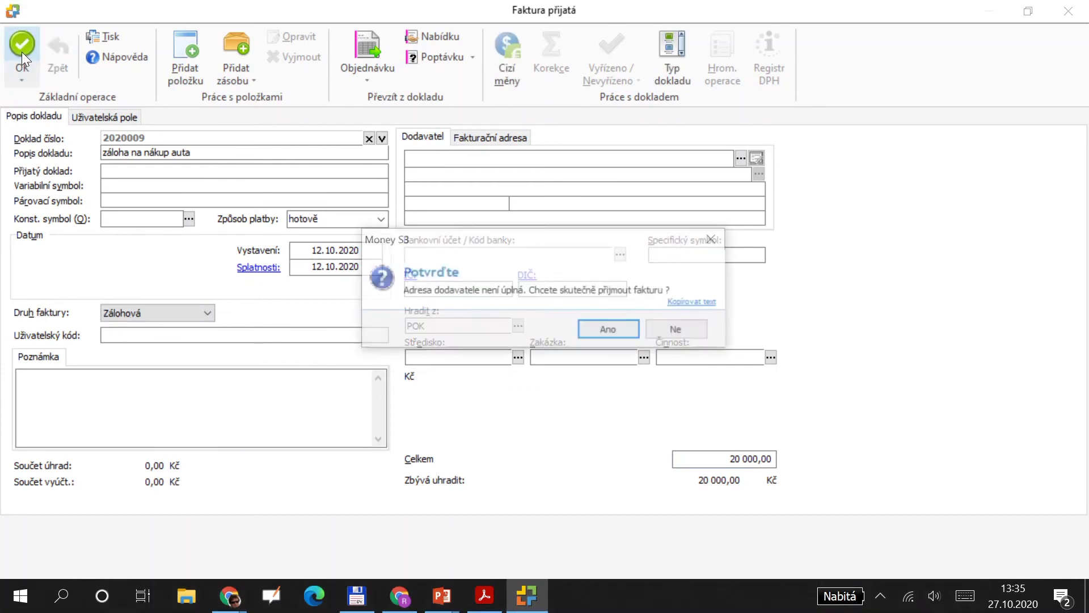
{"action": "left_click", "coordinate": [620, 329]}
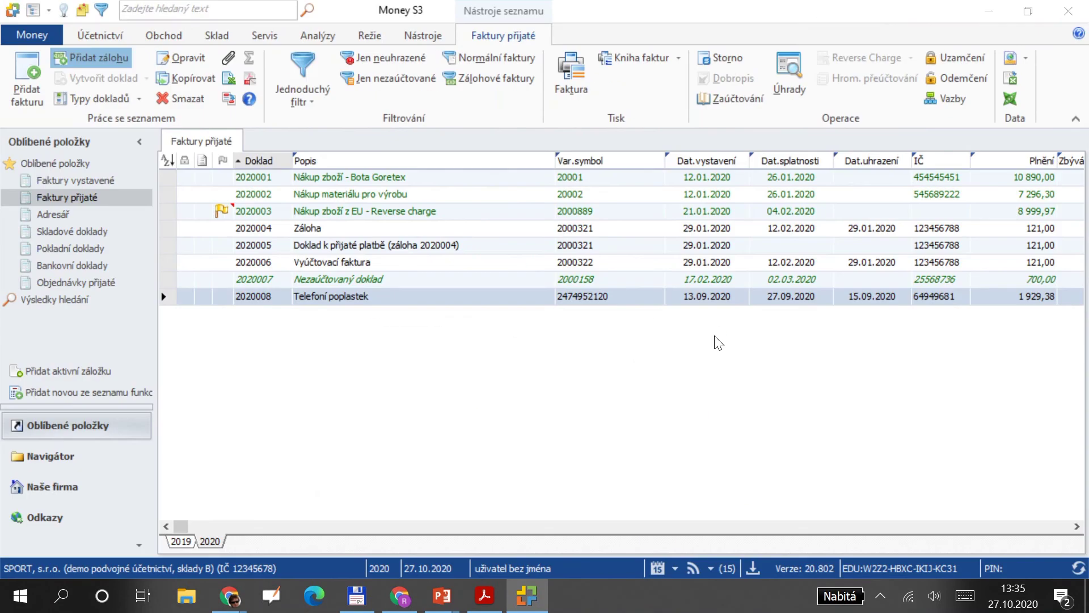
Return to the cash expense voucher and set its issue date to 25.10.2020.
{"action": "key", "text": "alt+Tab"}
{"action": "key", "text": "Tab"}
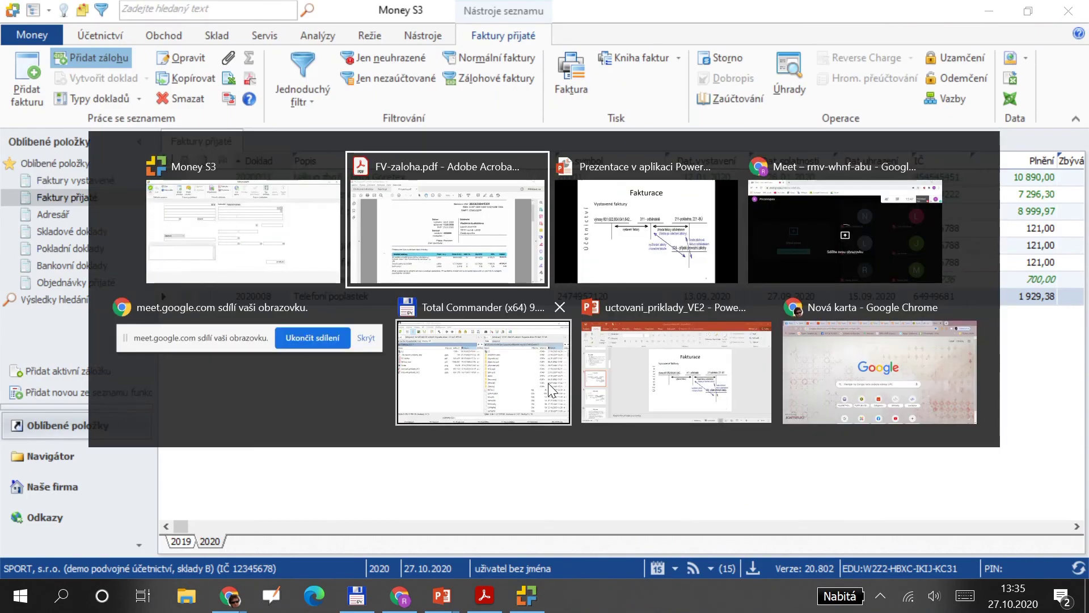
{"action": "key", "text": "Tab"}
{"action": "key", "text": "Tab"}
{"action": "key", "text": "Tab"}
{"action": "key", "text": "Tab"}
{"action": "key", "text": "Tab"}
{"action": "key", "text": "Tab"}
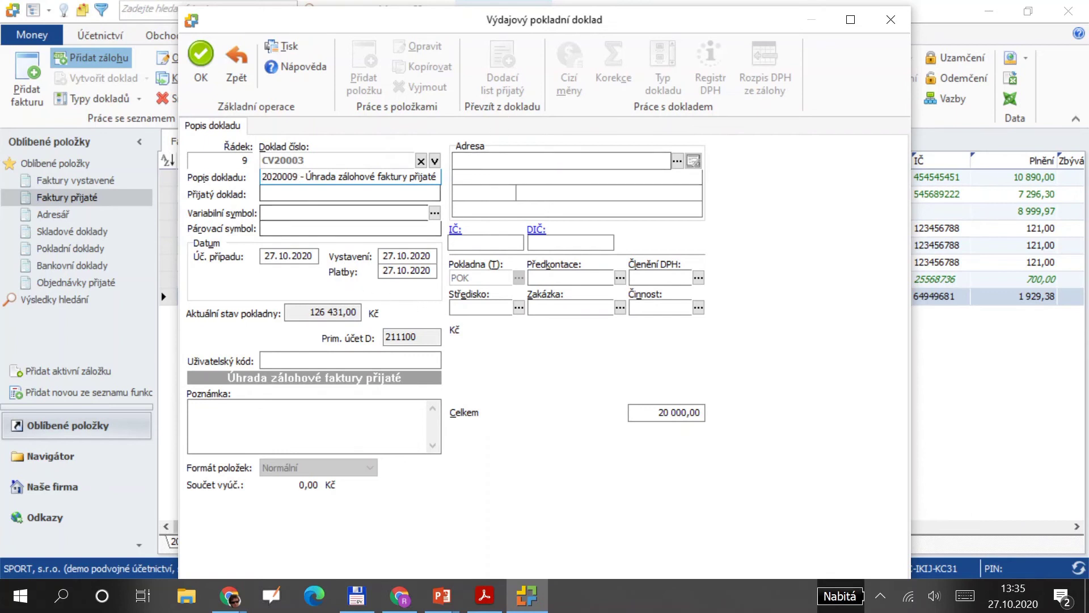
{"action": "left_click", "coordinate": [383, 255]}
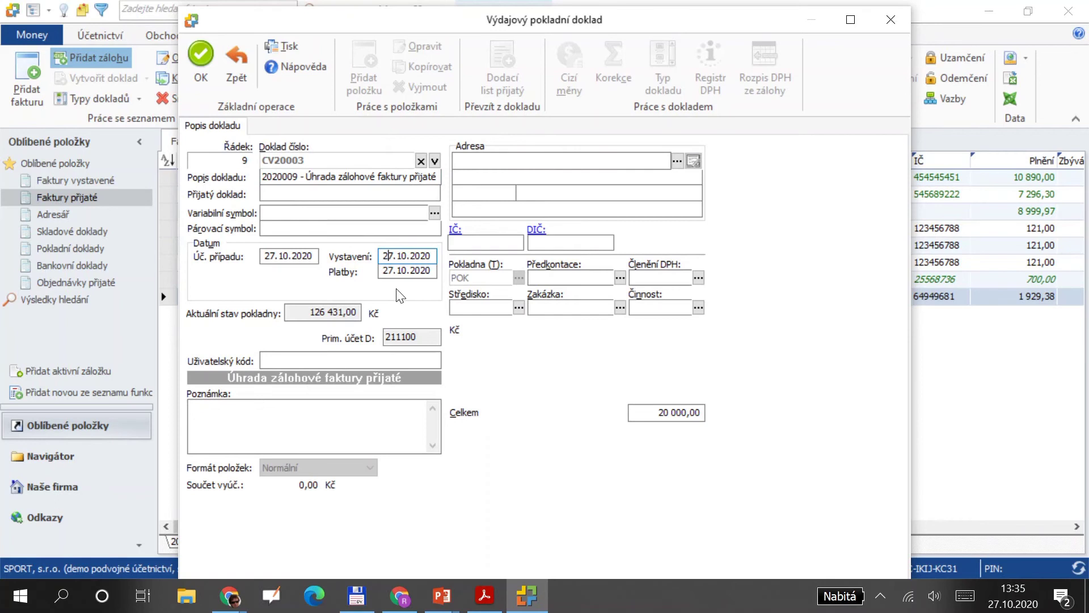
{"action": "type", "text": "5"}
Check the voucher's paid-documents list for invoice 2020009 and open the pre-posting list.
{"action": "left_click", "coordinate": [432, 211]}
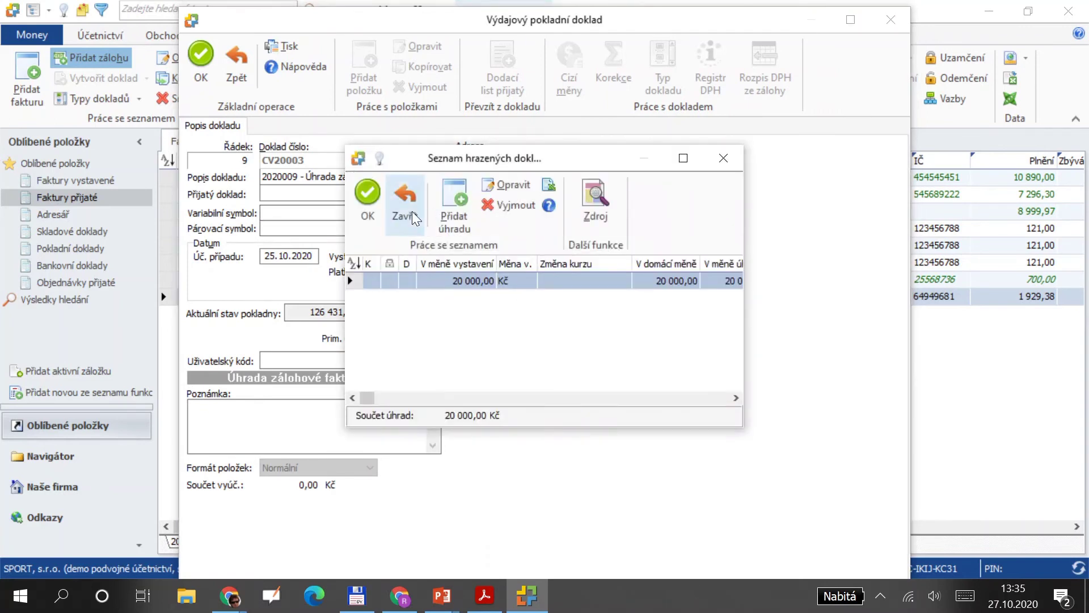
{"action": "left_click", "coordinate": [410, 207]}
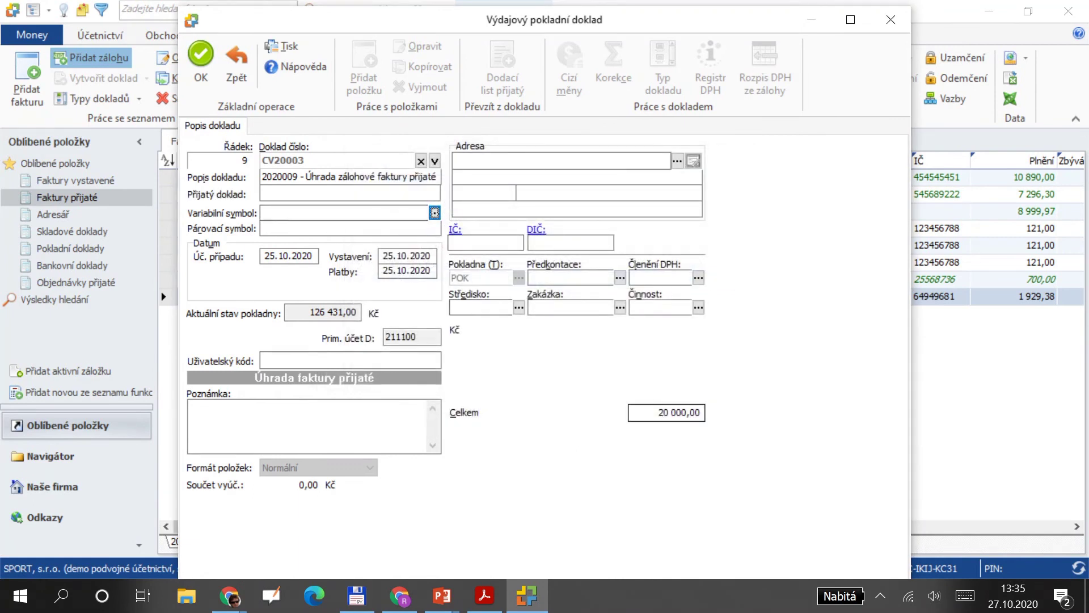
{"action": "left_click", "coordinate": [620, 277]}
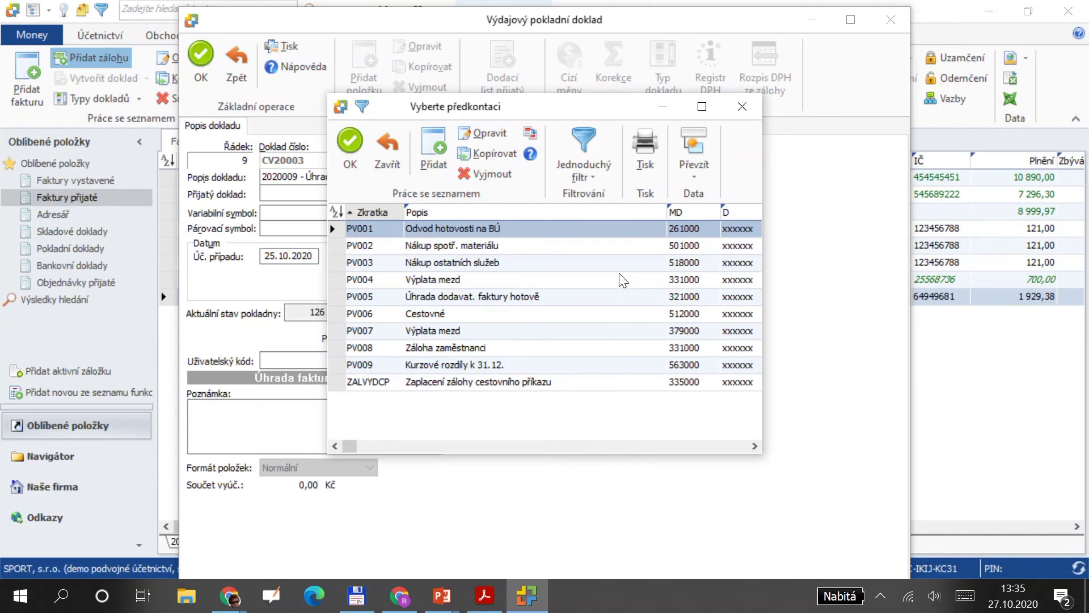
{"action": "key", "text": "alt+Tab"}
{"action": "key", "text": "alt+Tab"}
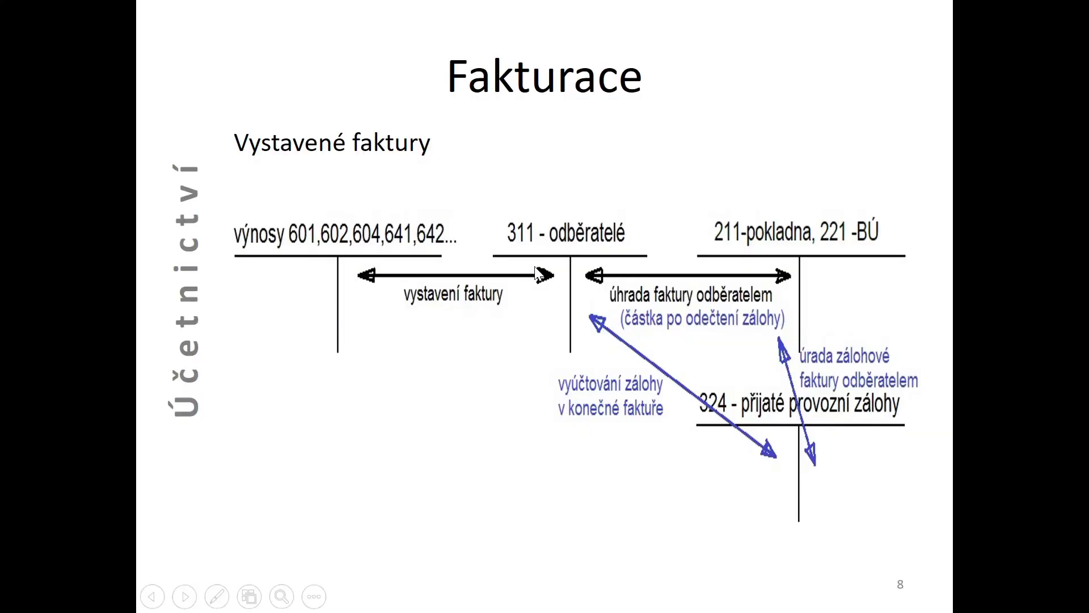
Advance the slideshow to the received invoices slide, then return to the pre-posting list.
{"action": "left_click", "coordinate": [536, 274]}
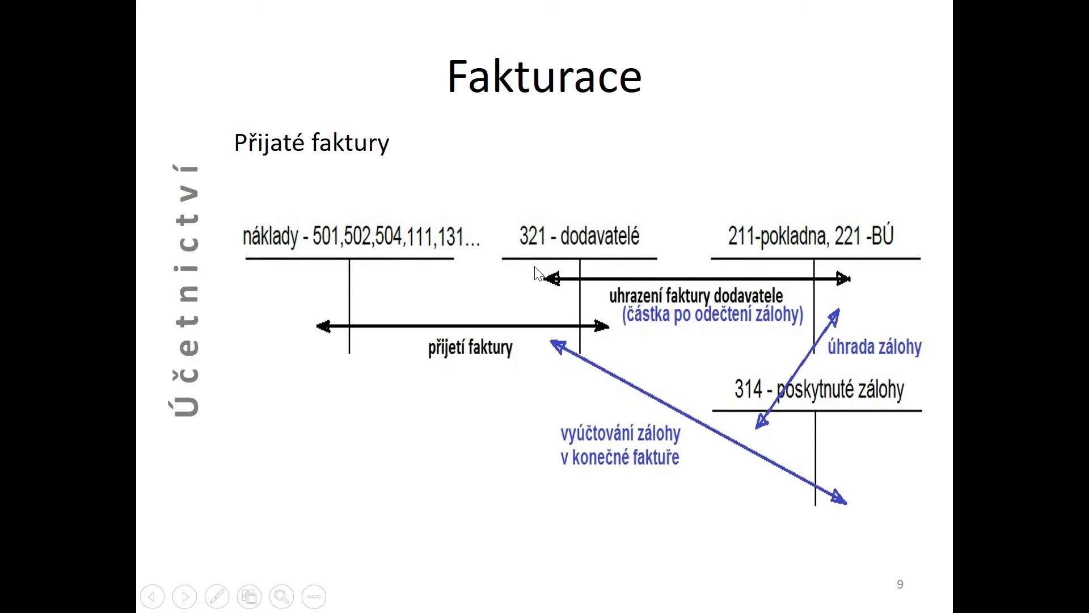
{"action": "key", "text": "alt+Tab"}
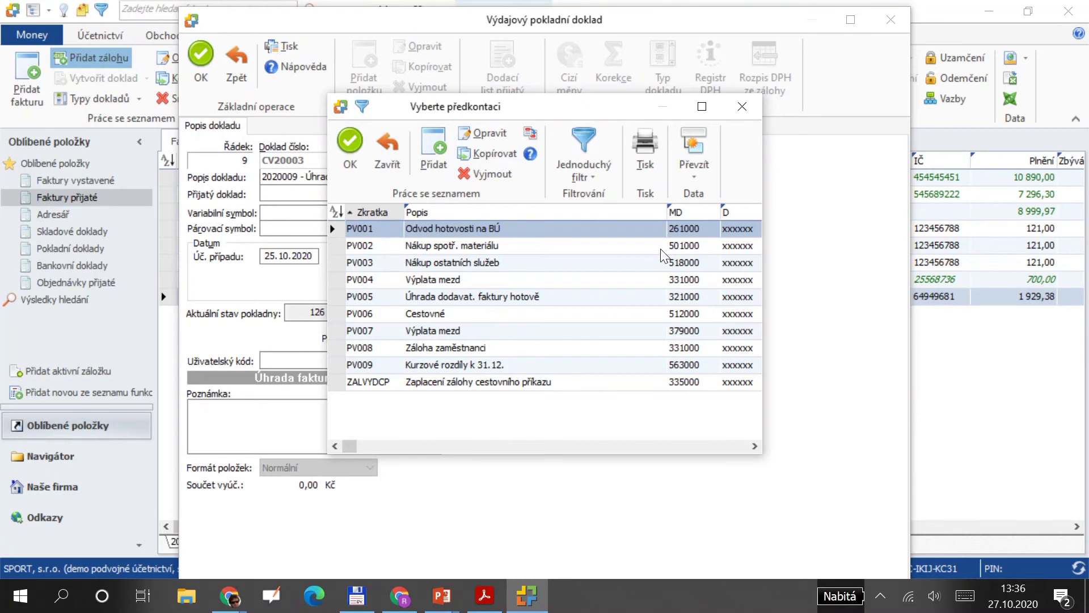
{"action": "key", "text": "alt+Tab"}
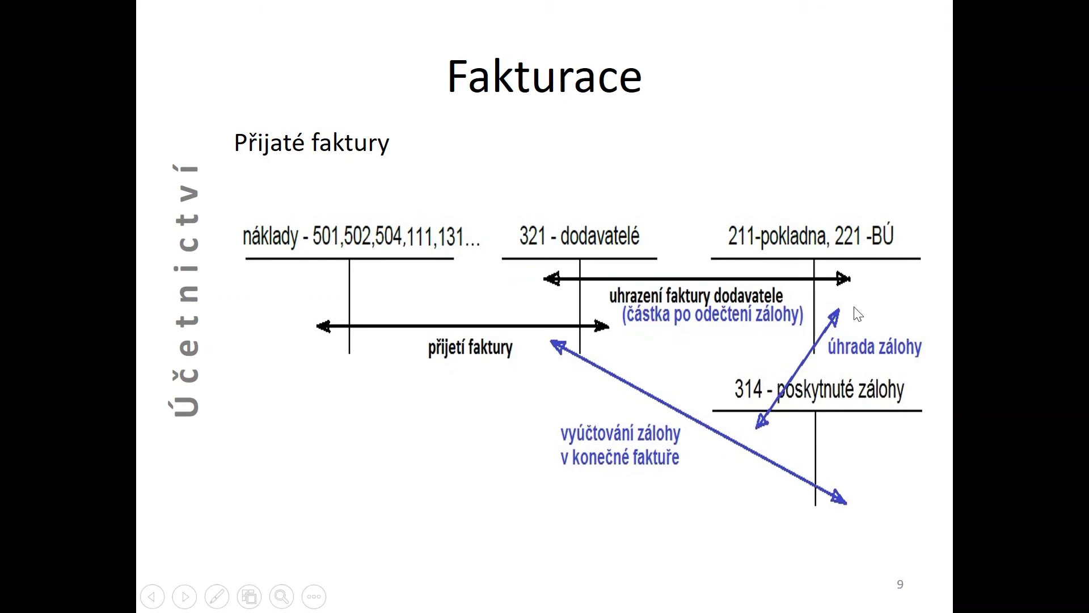
{"action": "key", "text": "alt+Tab"}
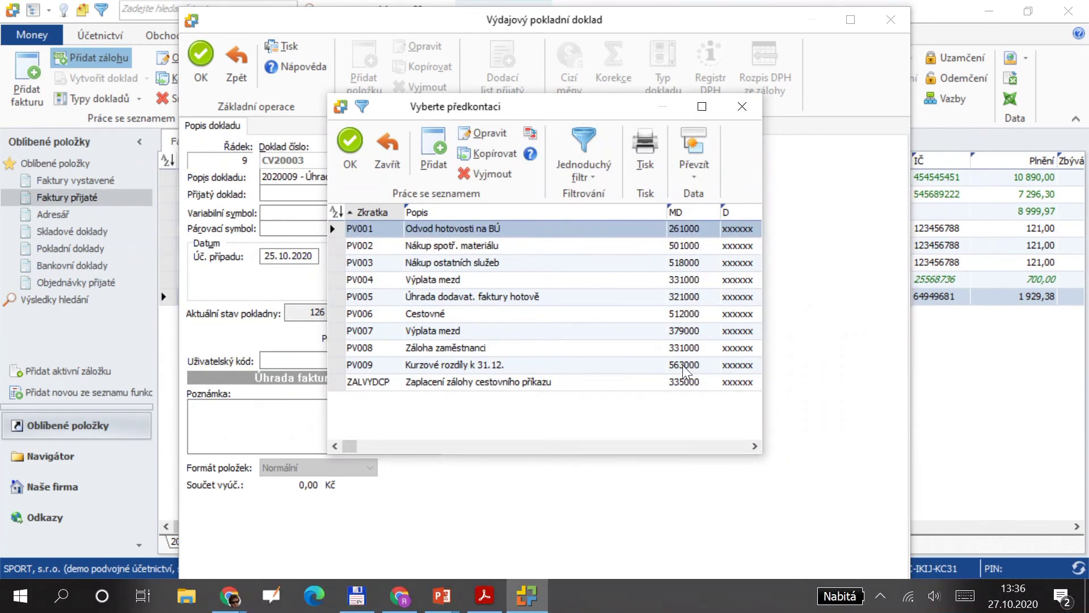
Add pre-posting UZAL debiting account 314000 and apply it to voucher CV20003.
{"action": "left_click", "coordinate": [434, 148]}
{"action": "type", "text": "UZAL"}
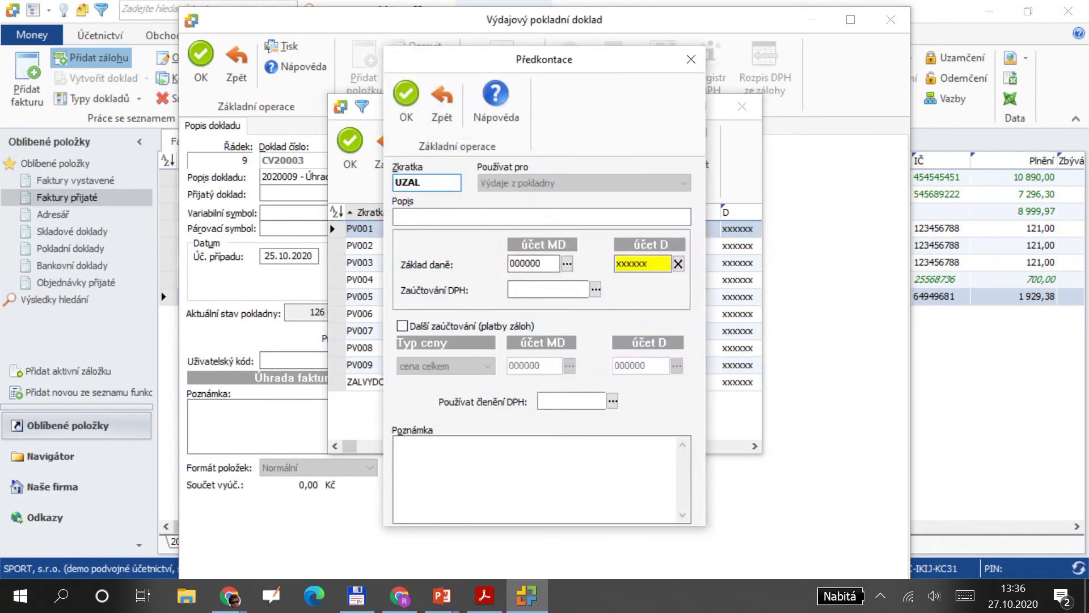
{"action": "left_click", "coordinate": [565, 263]}
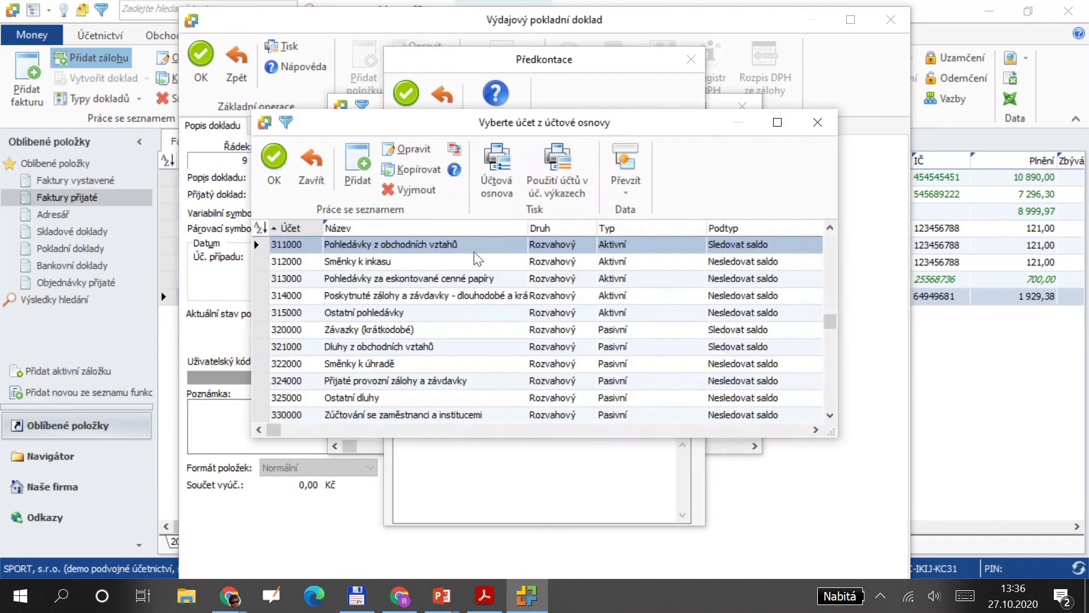
{"action": "type", "text": "314"}
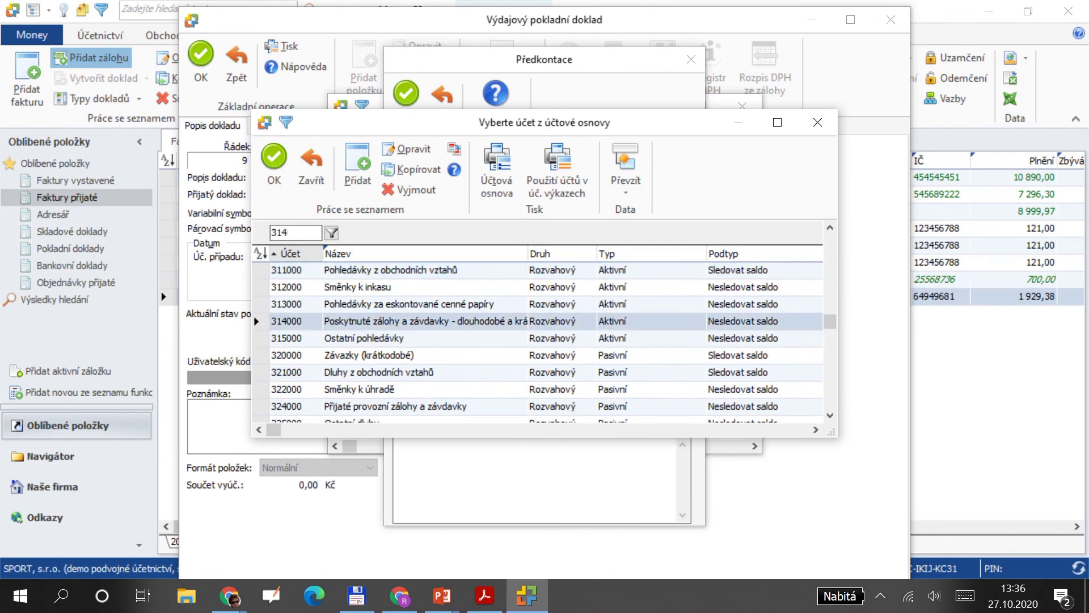
{"action": "key", "text": "Return"}
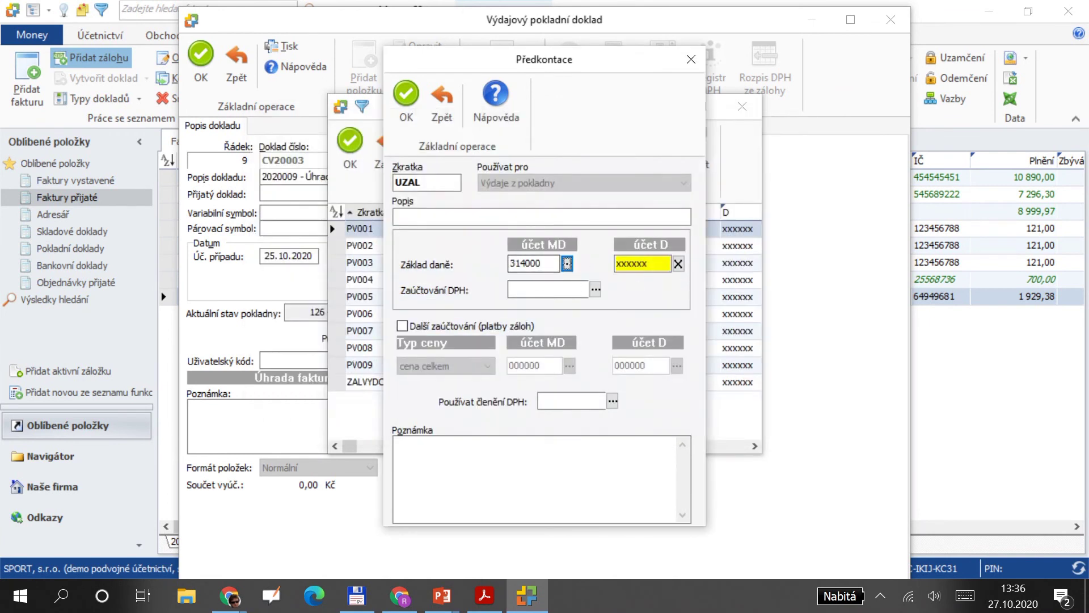
{"action": "left_click", "coordinate": [406, 95]}
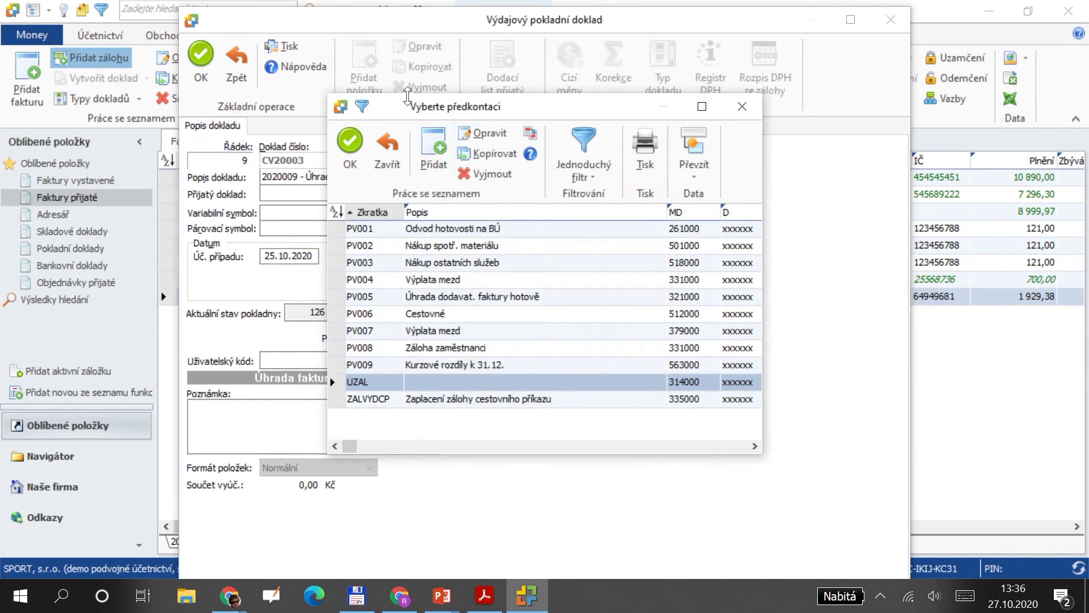
{"action": "left_click", "coordinate": [350, 145]}
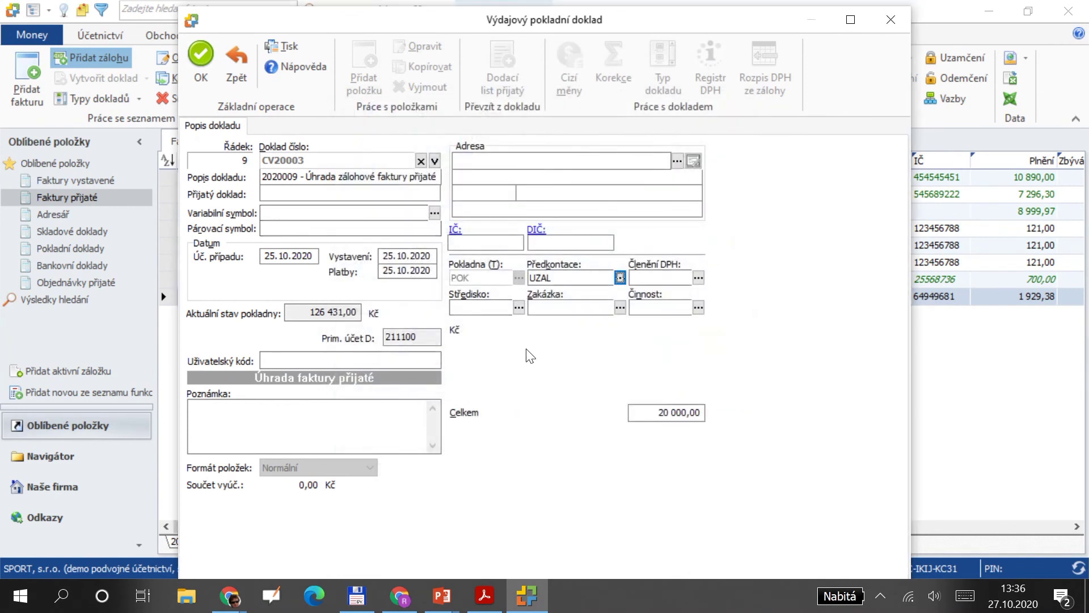
Save cash voucher CV20003 without printing, marking invoice 2020009 paid on 25.10.2020.
{"action": "left_click", "coordinate": [199, 54]}
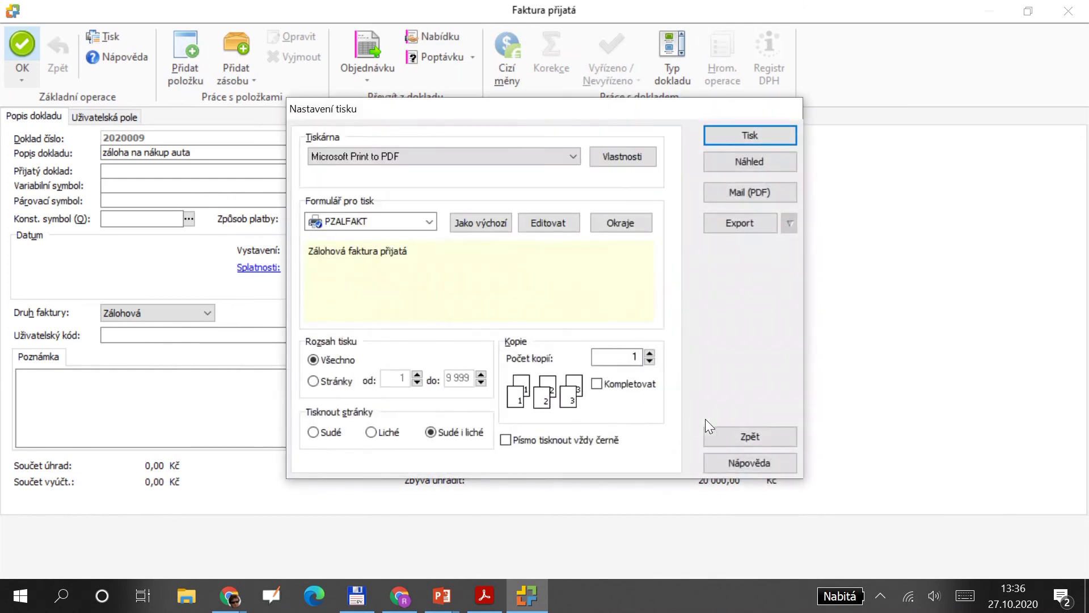
{"action": "left_click", "coordinate": [733, 440]}
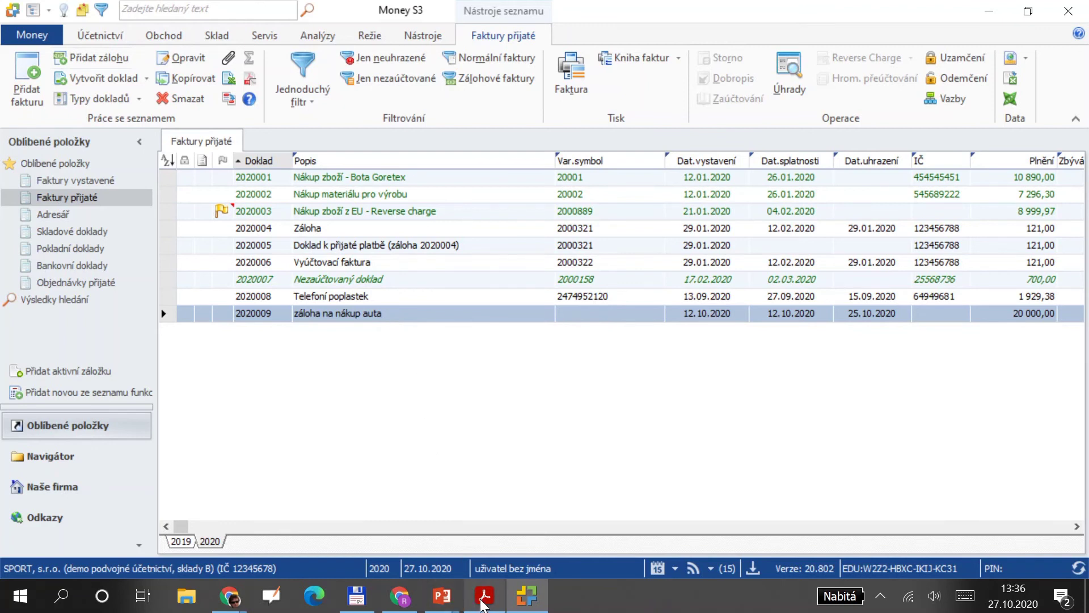
{"action": "key", "text": "alt+Tab"}
{"action": "key", "text": "alt+Tab"}
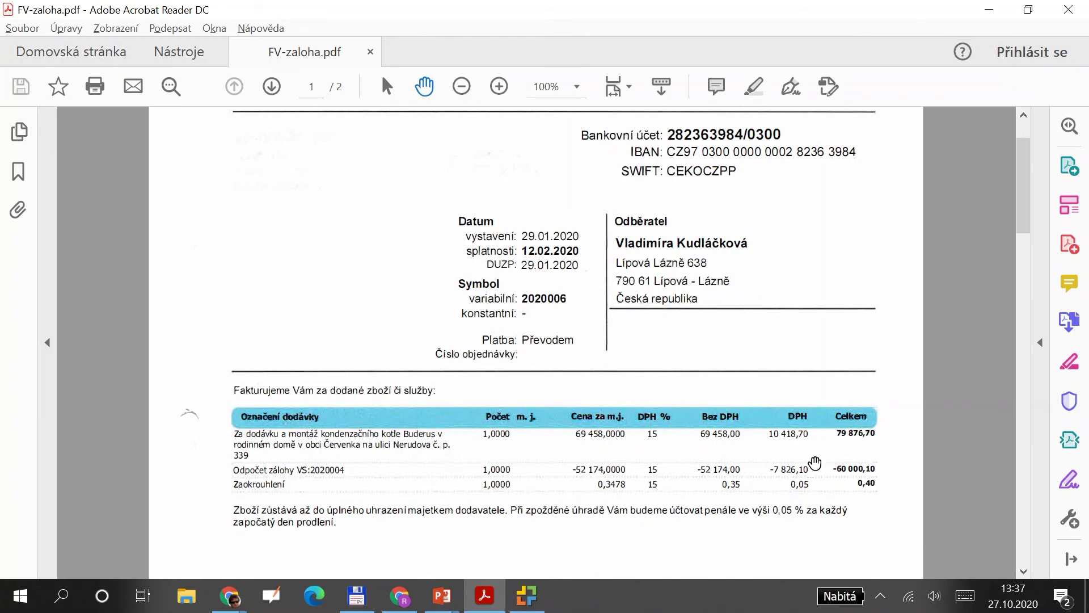
{"action": "key", "text": "alt+Tab"}
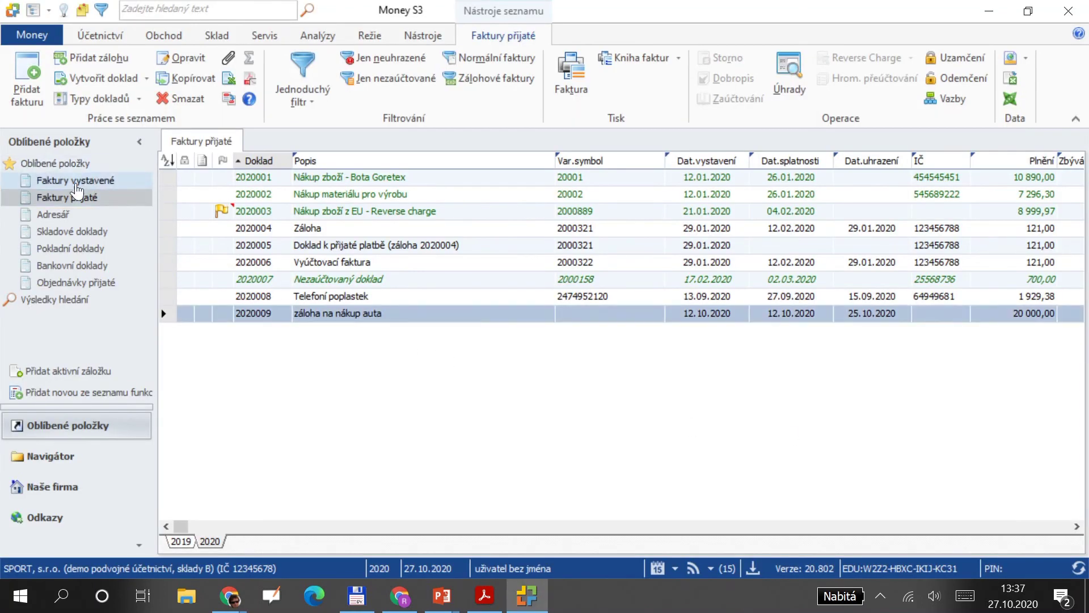
Start a new received invoice with payment method převodem (bank transfer).
{"action": "left_click", "coordinate": [26, 68]}
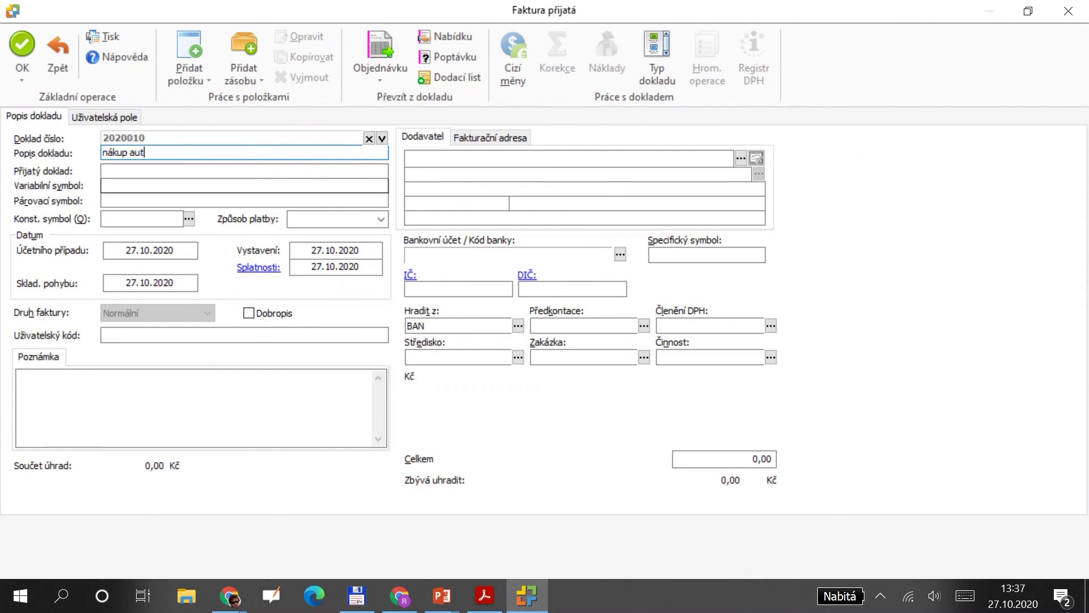
{"action": "left_click", "coordinate": [380, 219]}
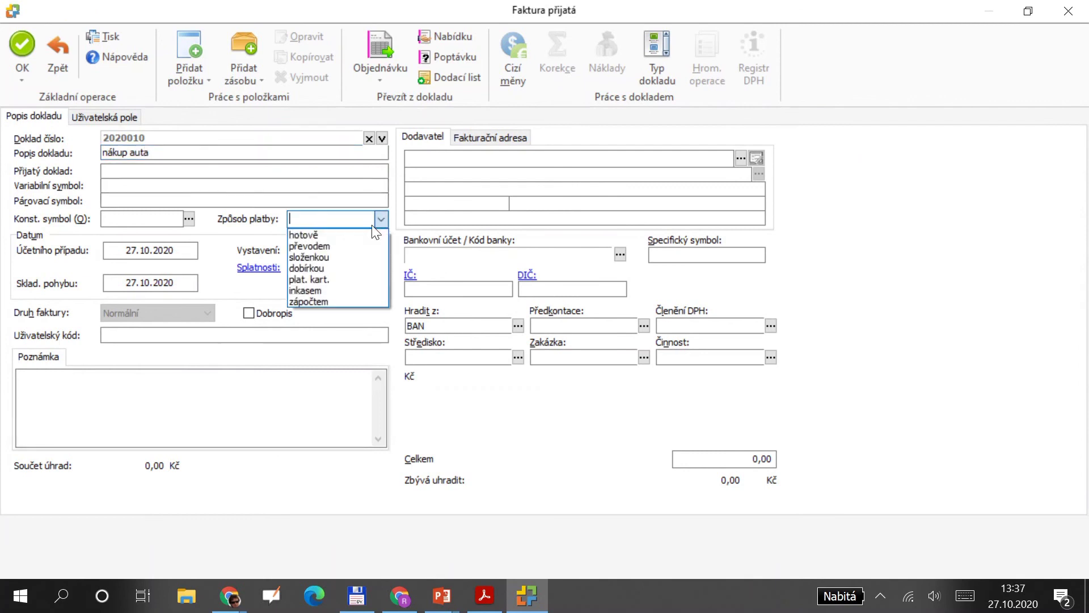
{"action": "left_click", "coordinate": [352, 246]}
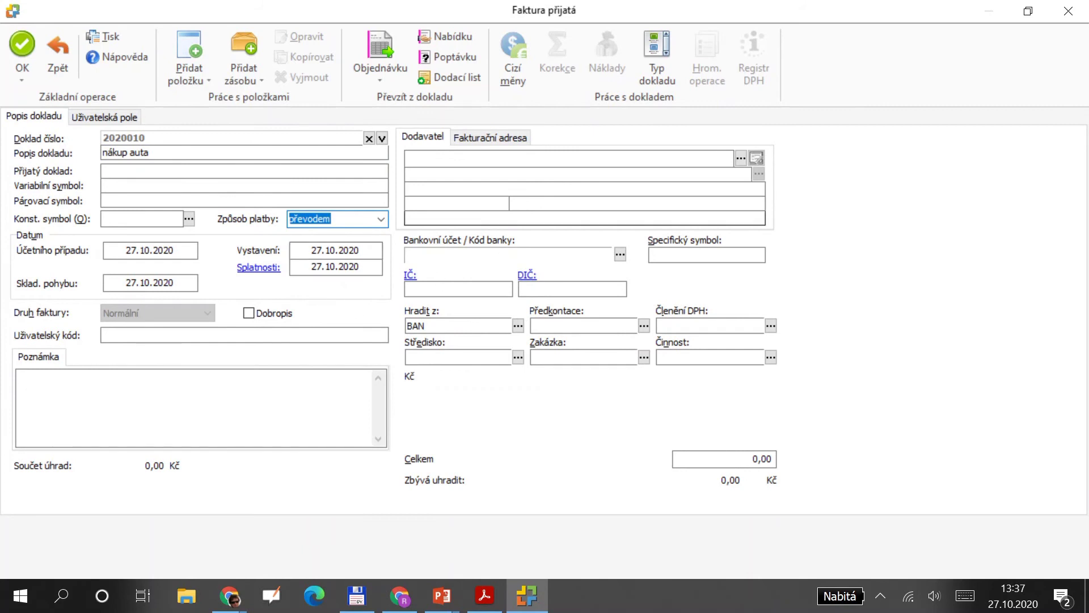
Add a new 300 000 Kč item 'nákup auta' posted with pre-posting NAKHM.
{"action": "left_click", "coordinate": [204, 82]}
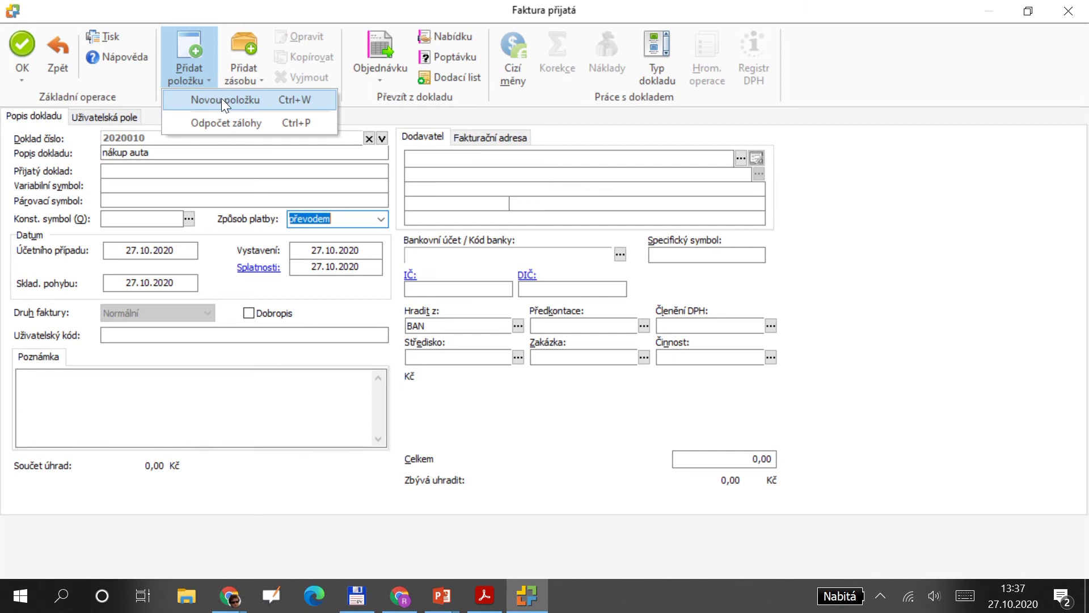
{"action": "left_click", "coordinate": [221, 99]}
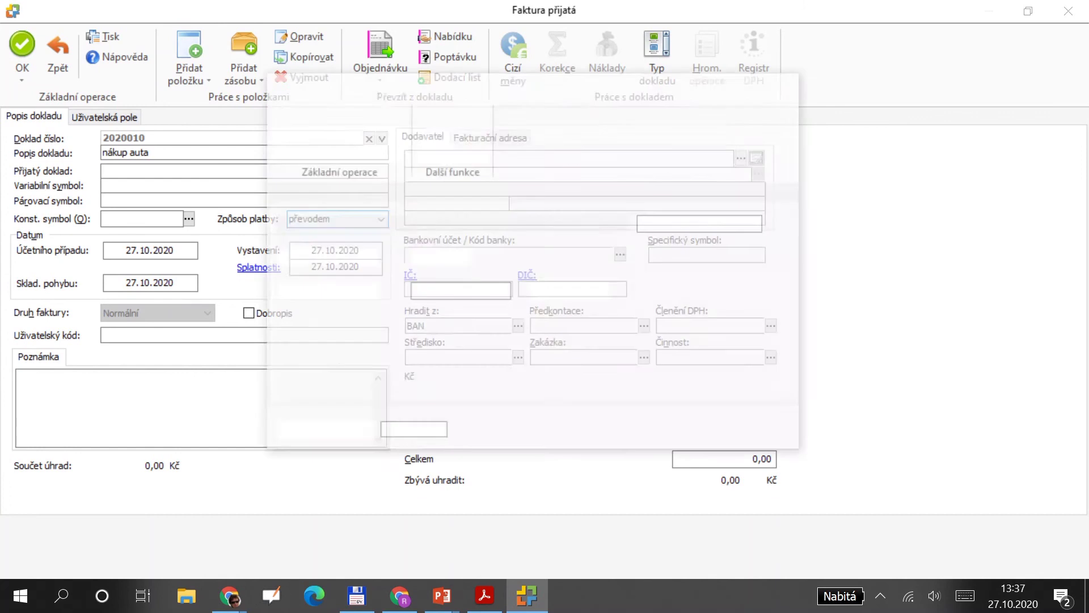
{"action": "type", "text": "300 00"}
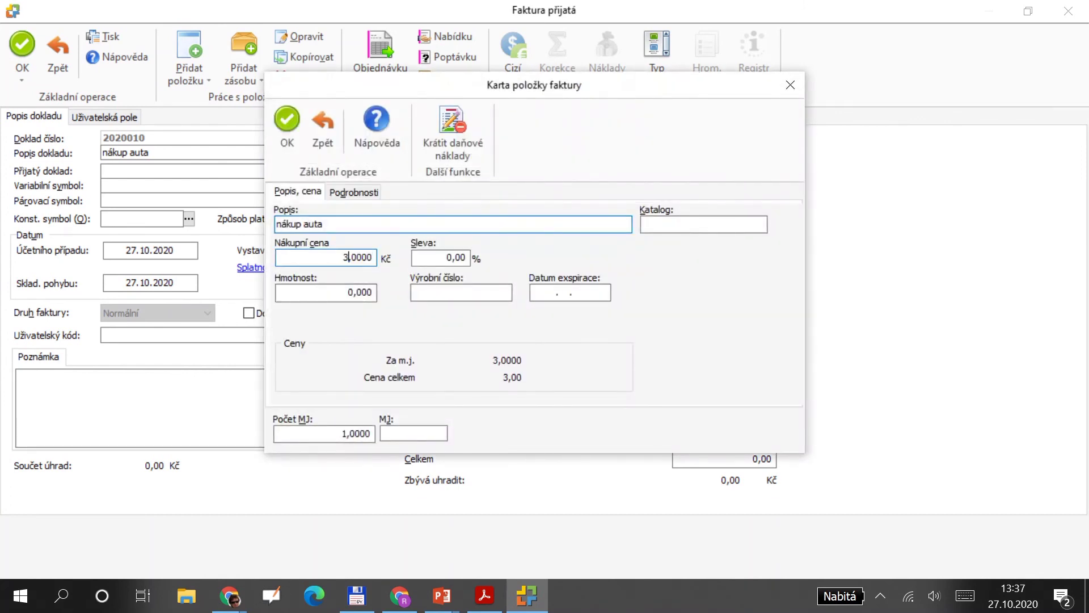
{"action": "type", "text": "0"}
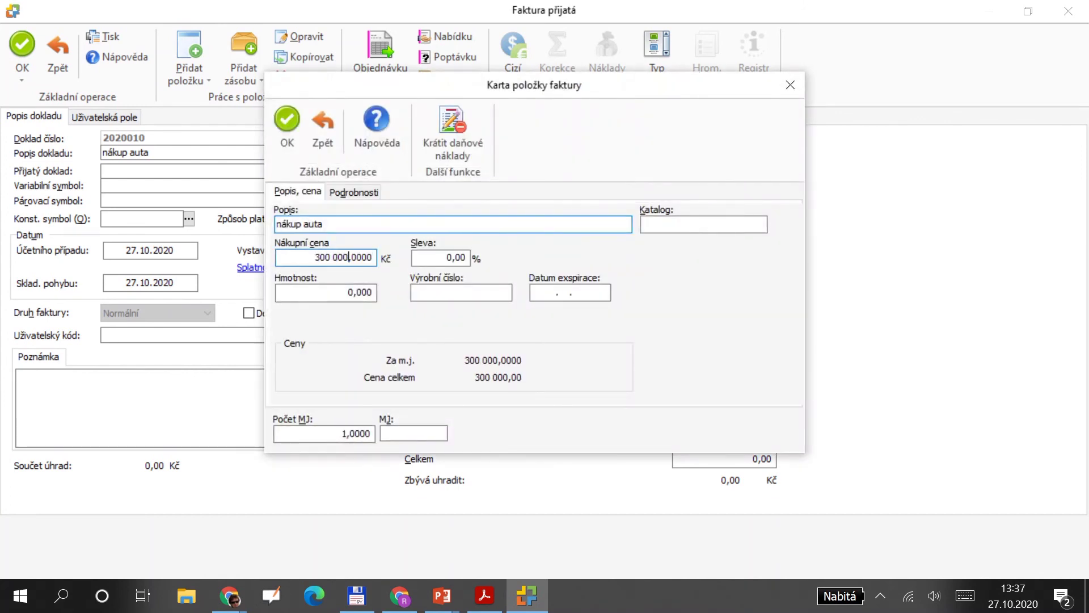
{"action": "left_click", "coordinate": [361, 192]}
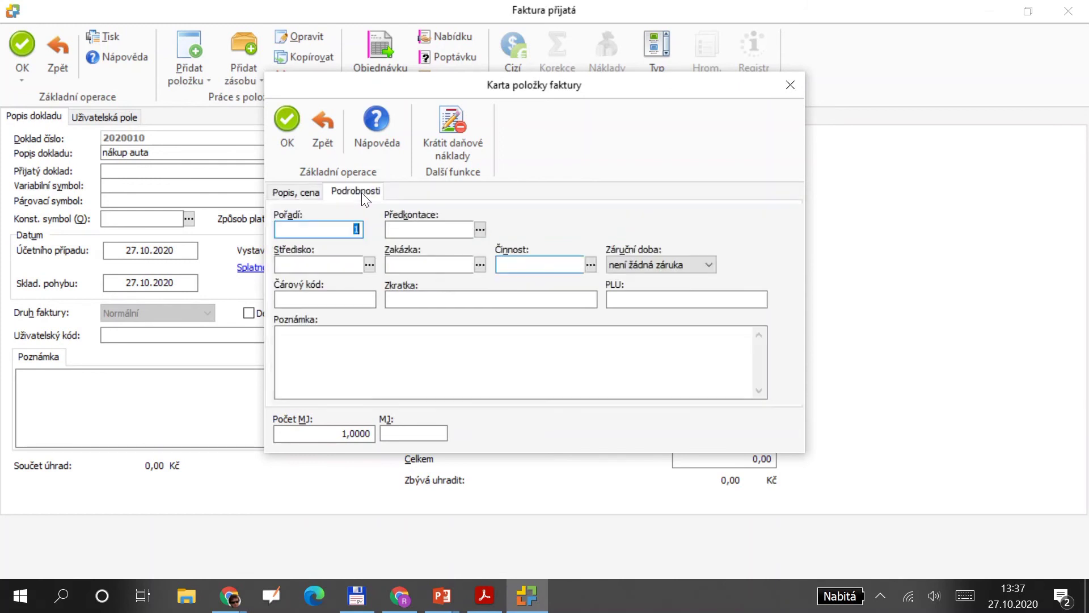
{"action": "left_click", "coordinate": [478, 229]}
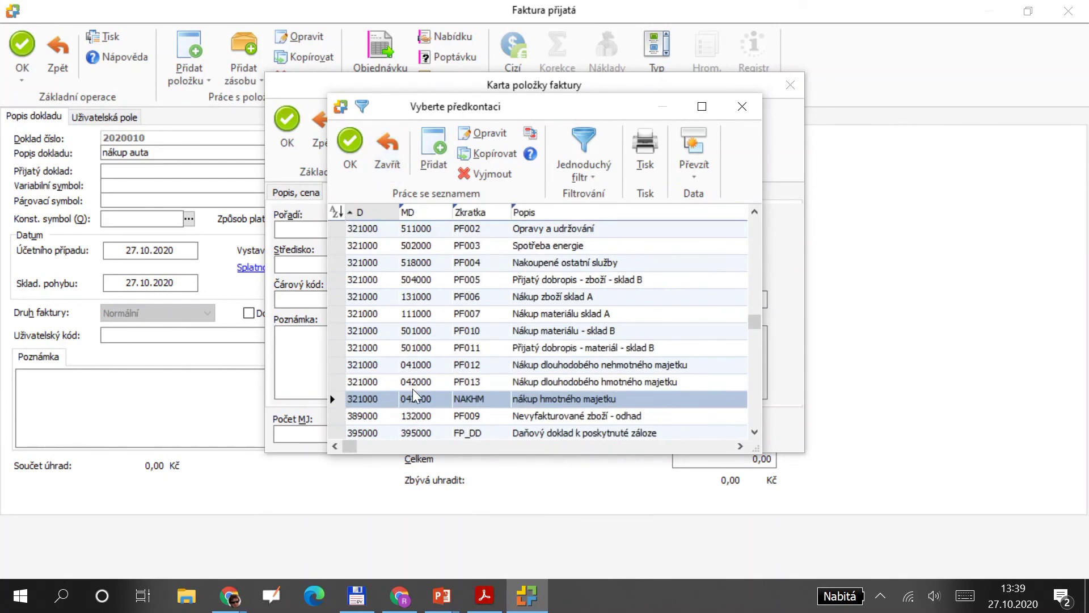
{"action": "key", "text": "Return"}
{"action": "key", "text": "Return"}
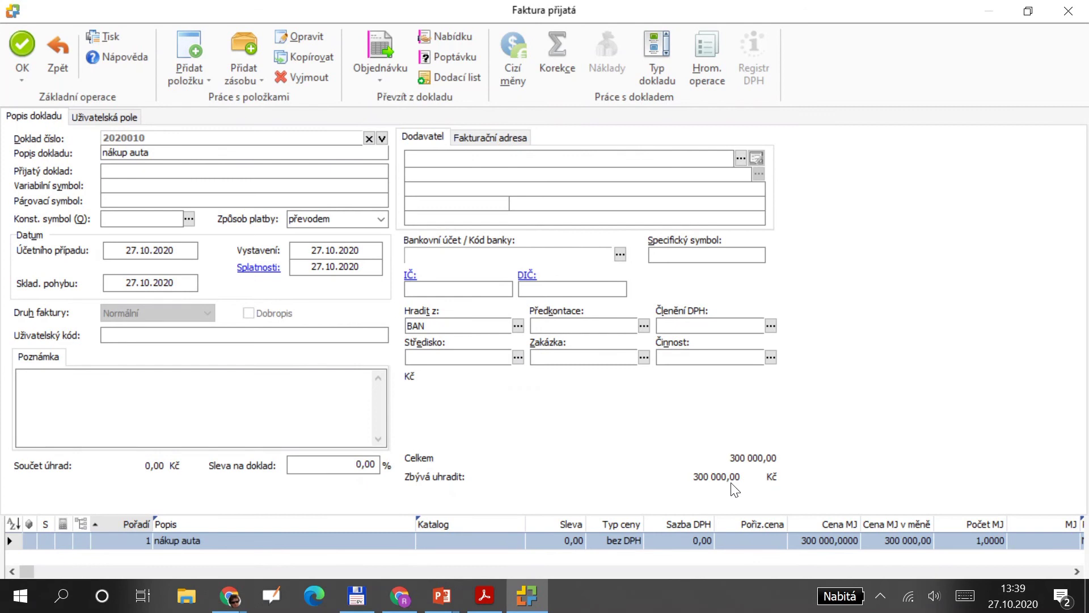
{"action": "left_click", "coordinate": [205, 77]}
Add an advance-deduction item using the 'záloha na nákup auta' advance.
{"action": "left_click", "coordinate": [185, 122]}
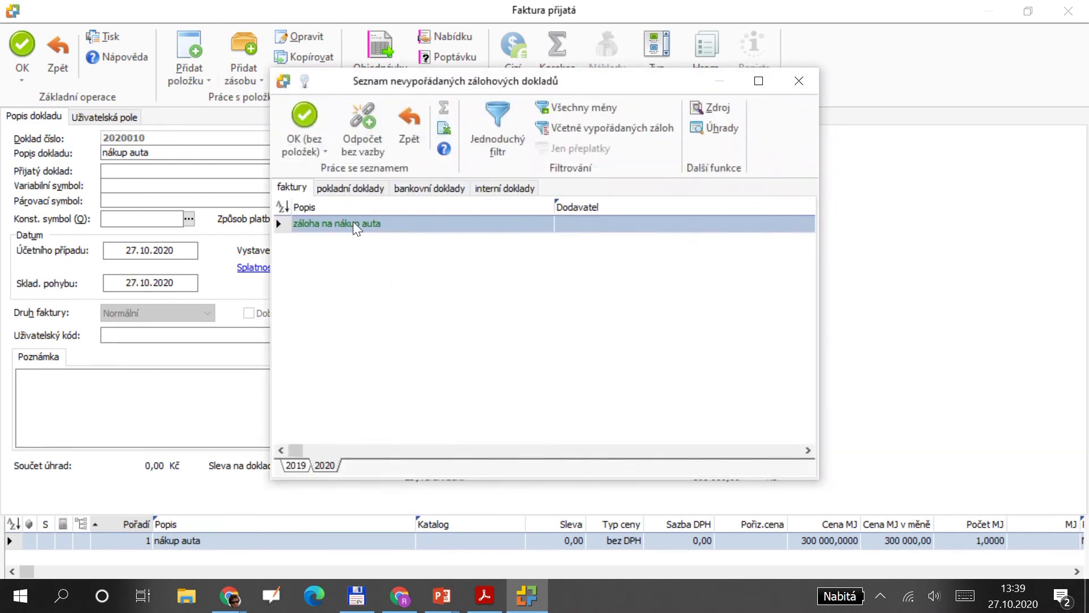
{"action": "left_click", "coordinate": [305, 118]}
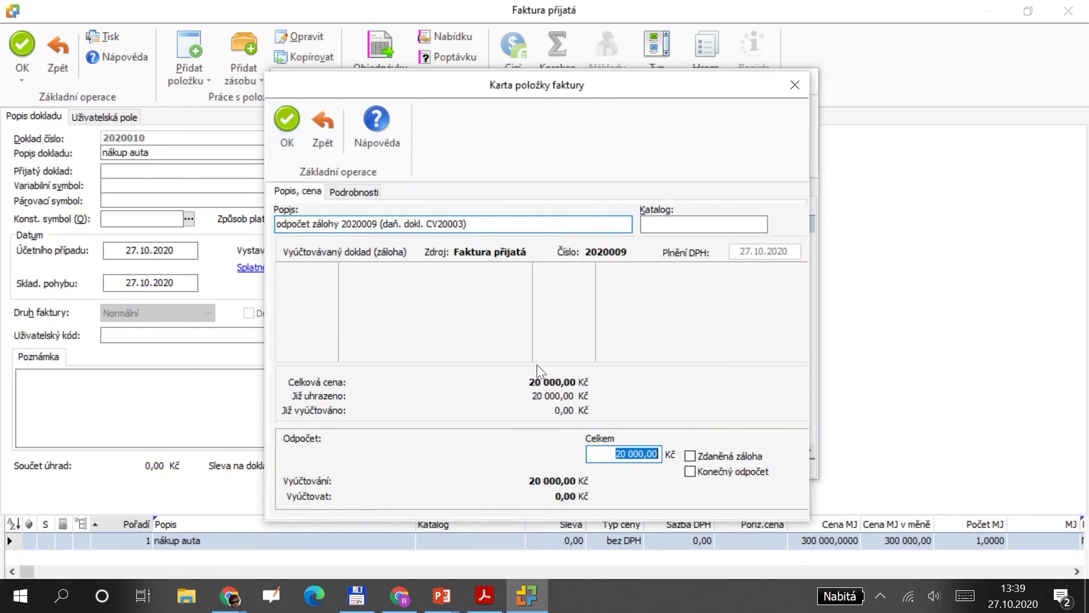
{"action": "left_click", "coordinate": [354, 192]}
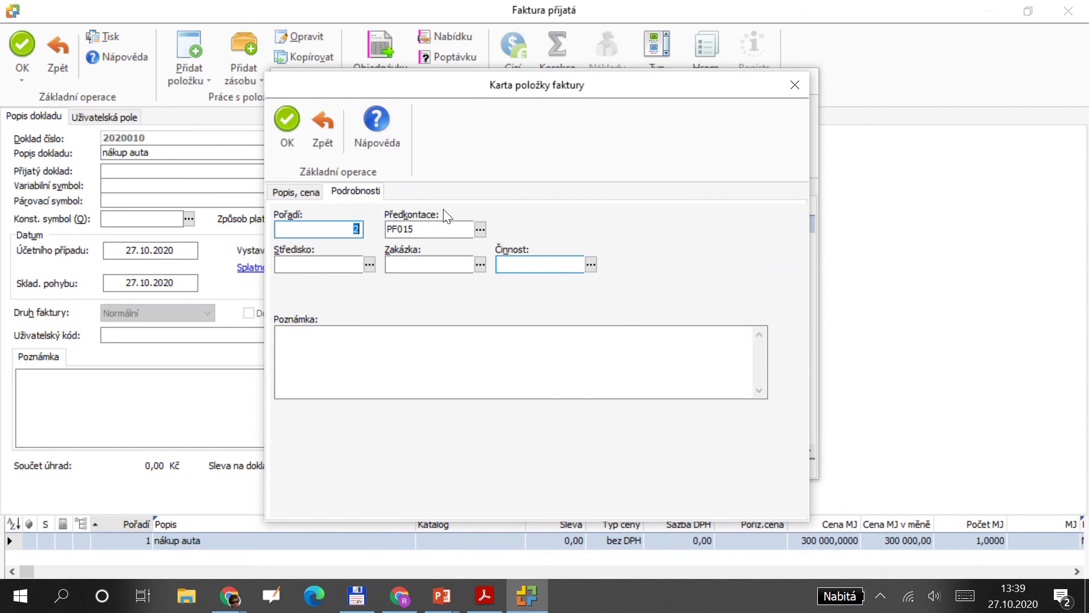
Post the −20 000 Kč deduction with PF015 and save, leaving 280 000 Kč due.
{"action": "left_click", "coordinate": [480, 229]}
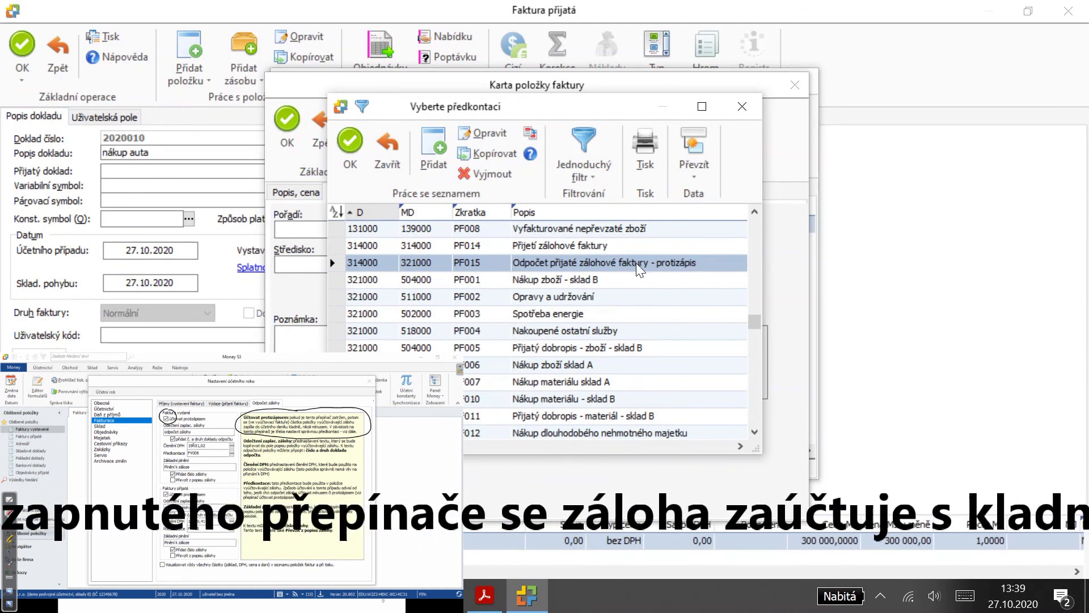
{"action": "left_click_drag", "start_coordinate": [359, 212], "coordinate": [420, 212]}
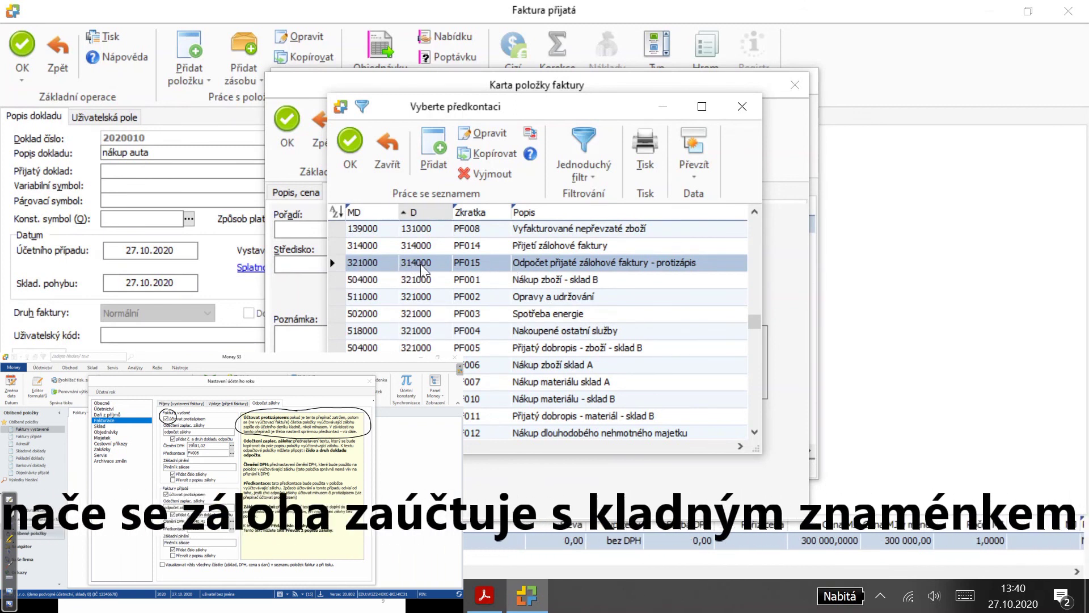
{"action": "key", "text": "alt+Tab"}
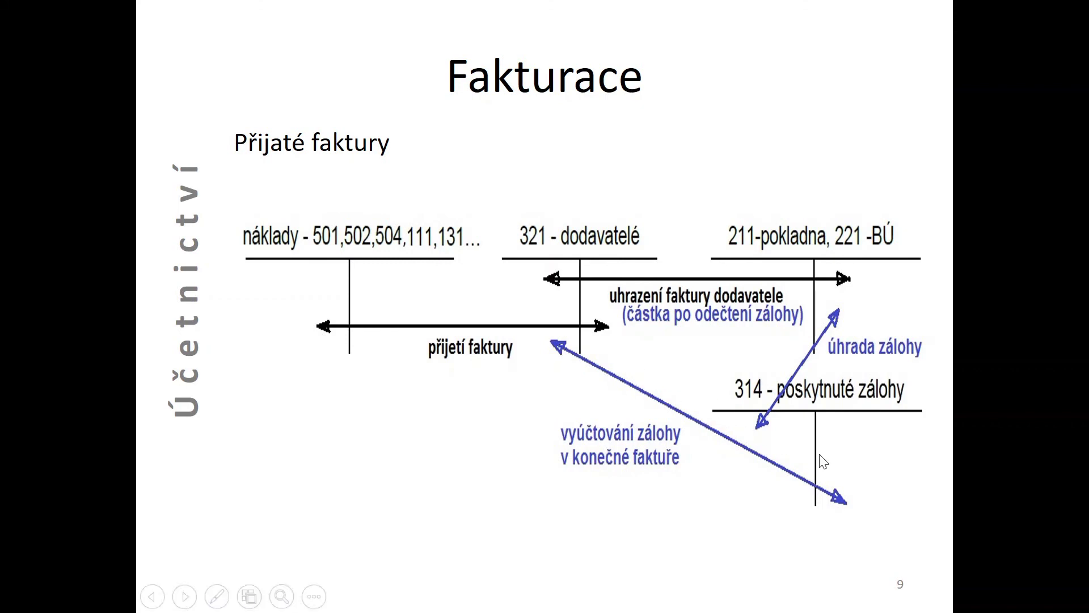
{"action": "key", "text": "alt+Tab"}
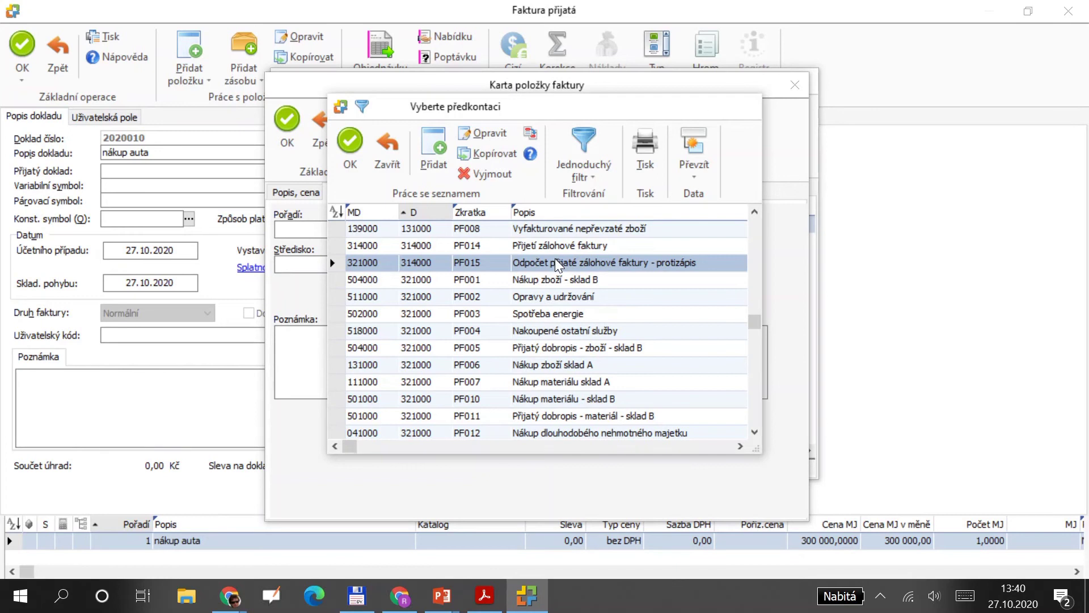
{"action": "double_click", "coordinate": [555, 258]}
{"action": "left_click", "coordinate": [288, 119]}
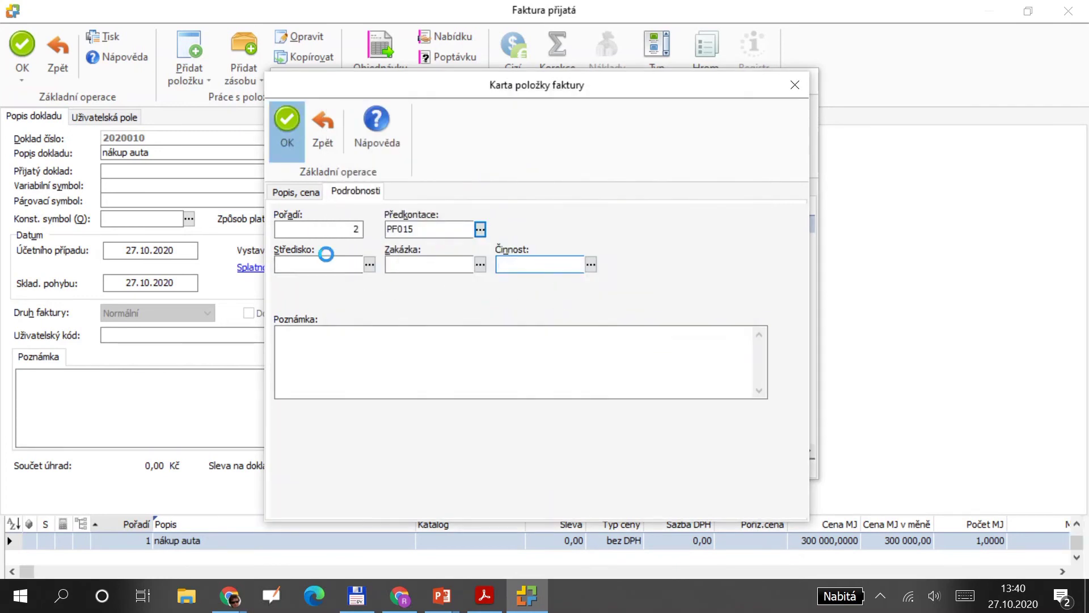
{"action": "key", "text": "Escape"}
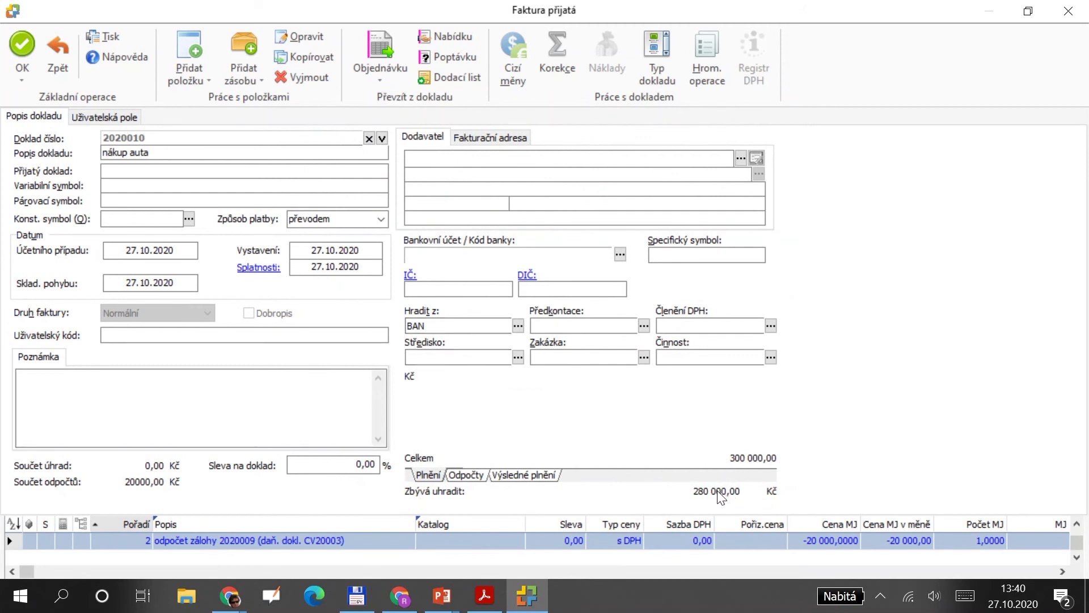
{"action": "left_click", "coordinate": [18, 48]}
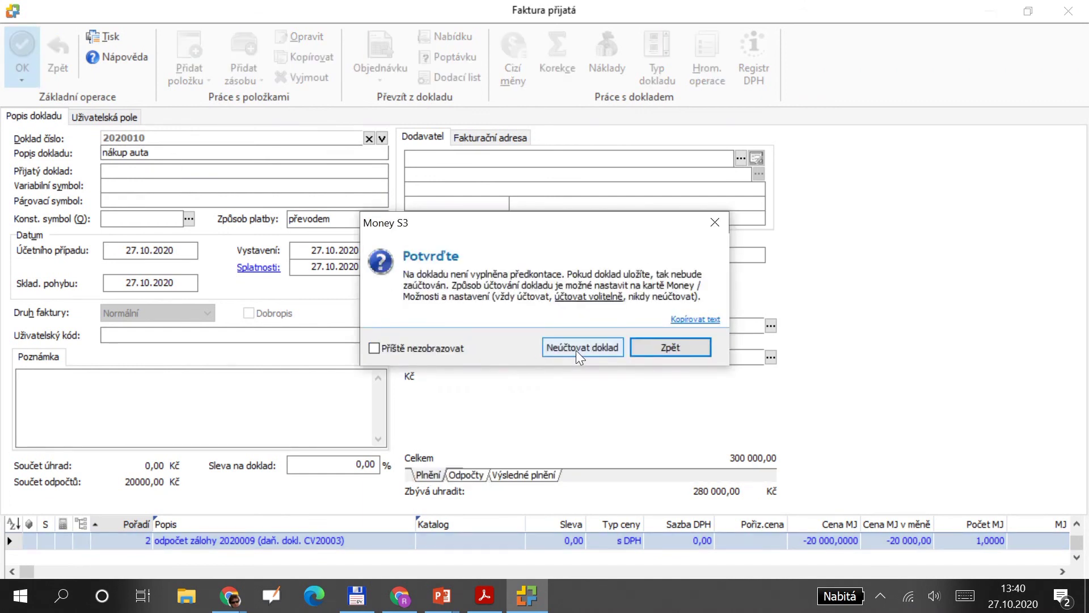
Assign invoice-level pre-posting PF013, Nákup dlouhodobého hmotného majetku, after the missing-předkontace warning.
{"action": "left_click", "coordinate": [658, 347]}
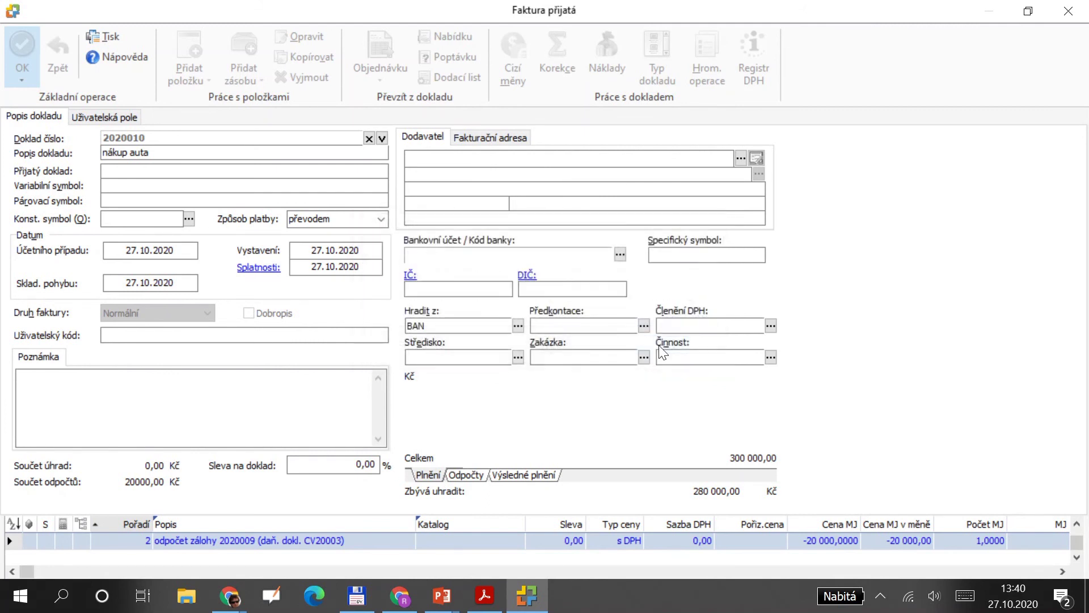
{"action": "left_click", "coordinate": [644, 325]}
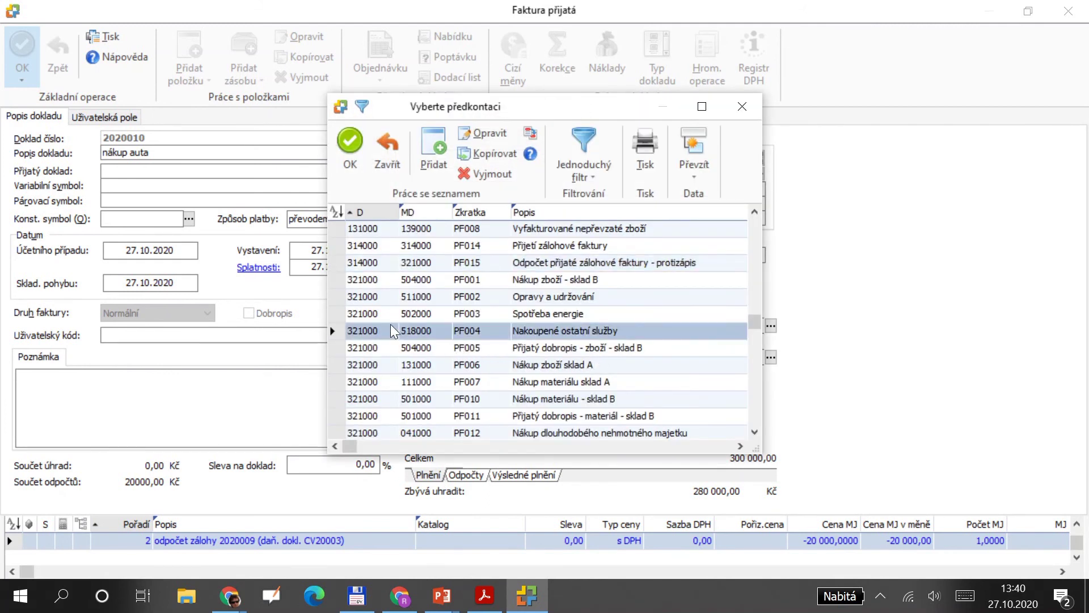
{"action": "left_click", "coordinate": [425, 215]}
{"action": "left_click", "coordinate": [436, 248]}
{"action": "key", "text": "Up"}
{"action": "key", "text": "Up"}
{"action": "key", "text": "Up"}
{"action": "key", "text": "Up"}
{"action": "key", "text": "Up"}
{"action": "key", "text": "Up"}
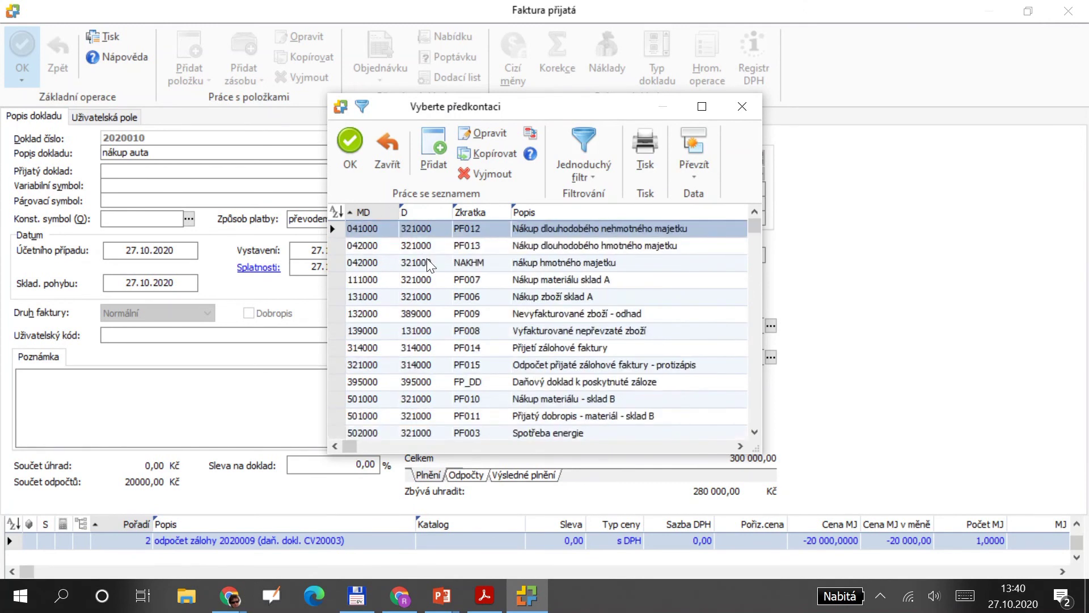
{"action": "left_click", "coordinate": [377, 248]}
{"action": "double_click", "coordinate": [379, 245]}
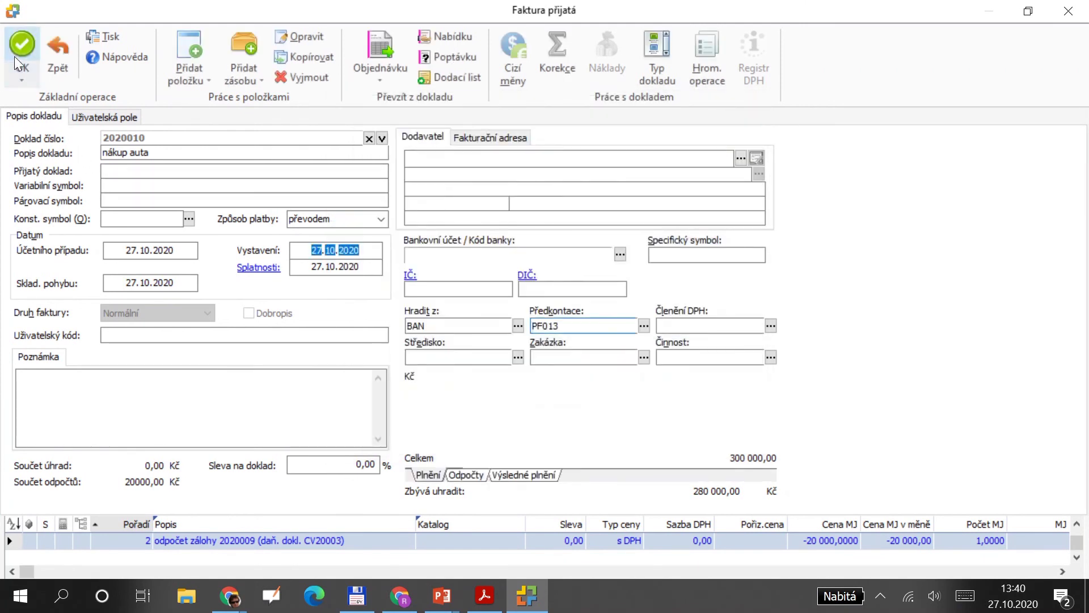
Save invoice 2020010, accepting the incomplete-address and duplicate-document warnings, and skip printing.
{"action": "left_click", "coordinate": [16, 55]}
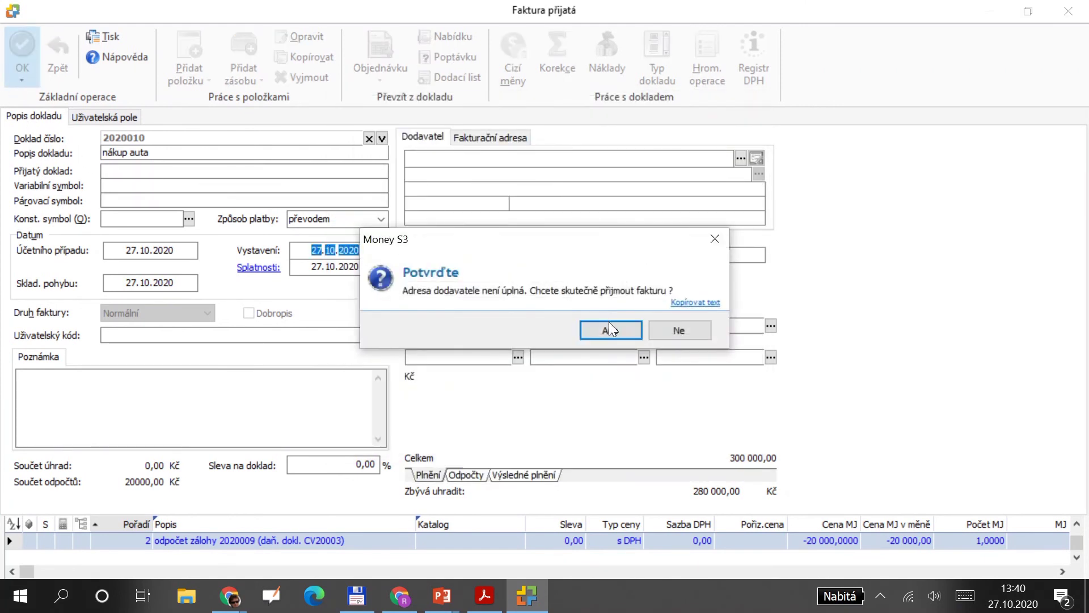
{"action": "left_click", "coordinate": [610, 325]}
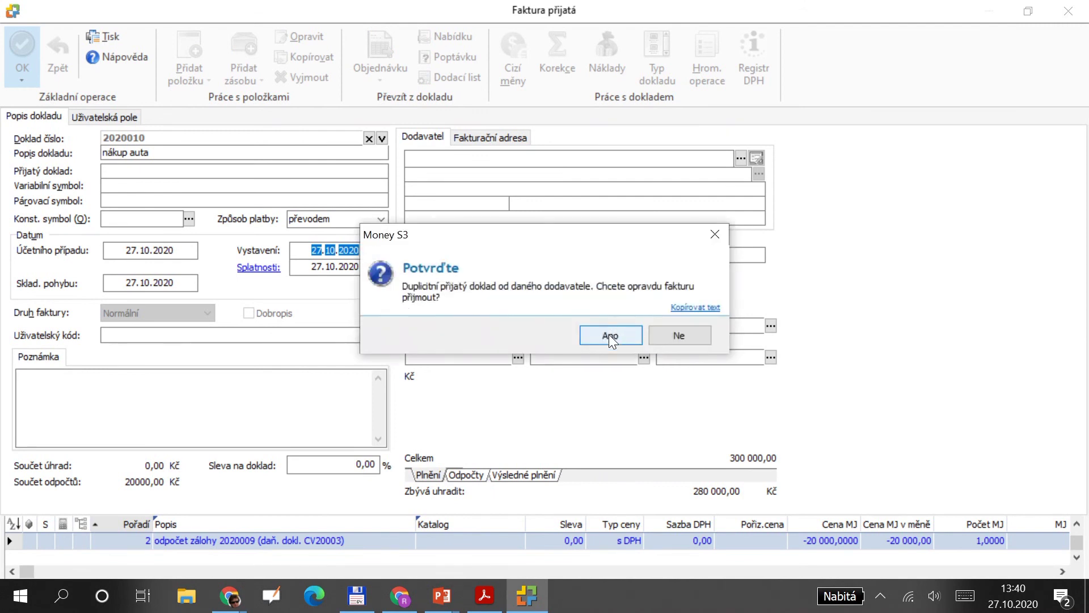
{"action": "left_click", "coordinate": [609, 336]}
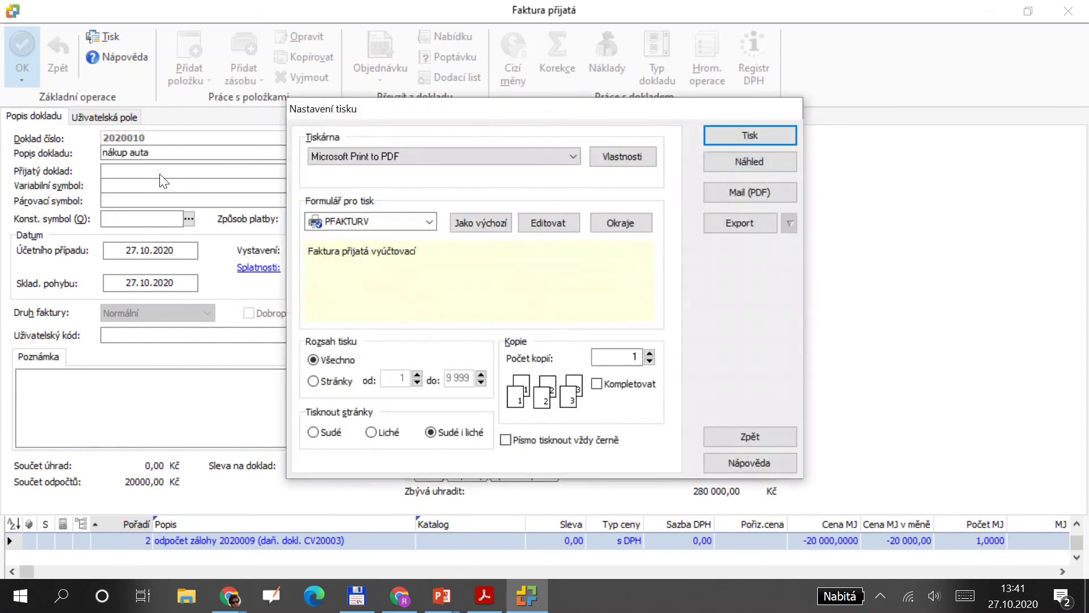
{"action": "left_click", "coordinate": [776, 441]}
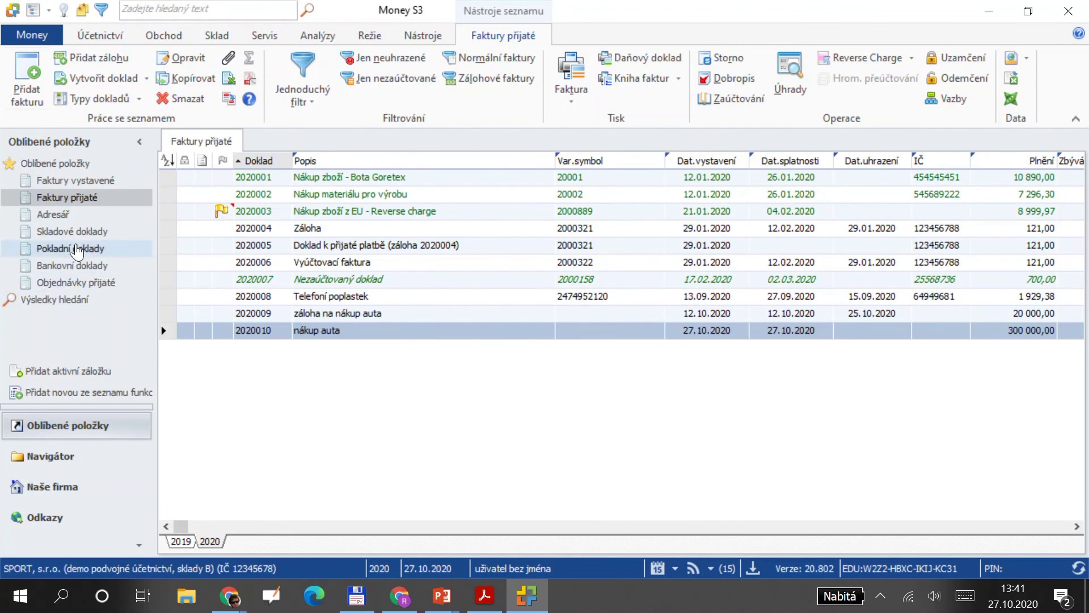
Create a bank expense voucher paying invoice 2020010 in full, 280 000 Kč.
{"action": "left_click", "coordinate": [84, 266]}
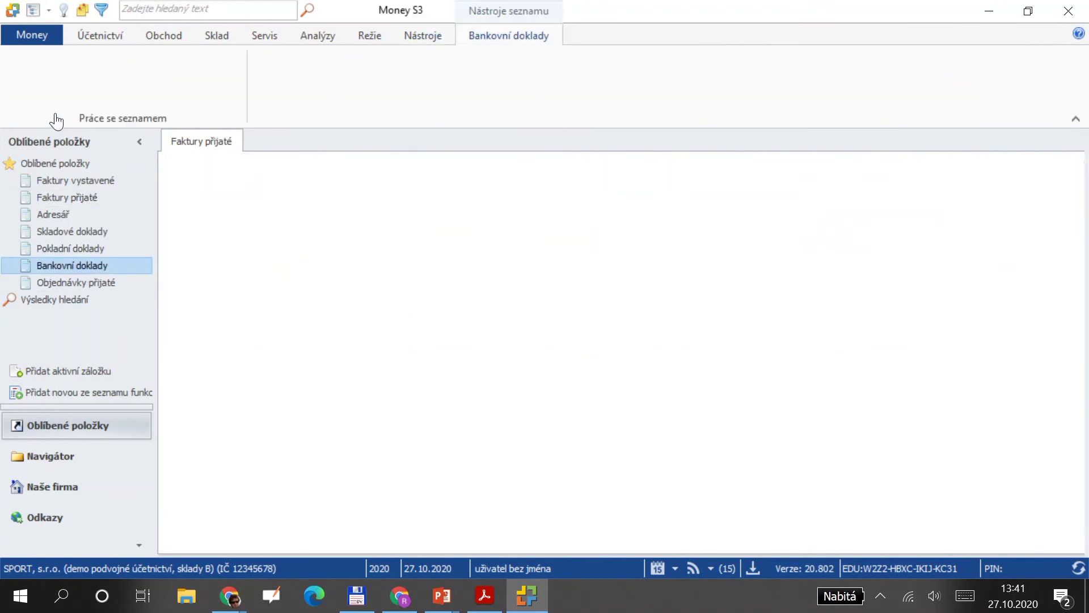
{"action": "left_click", "coordinate": [74, 99]}
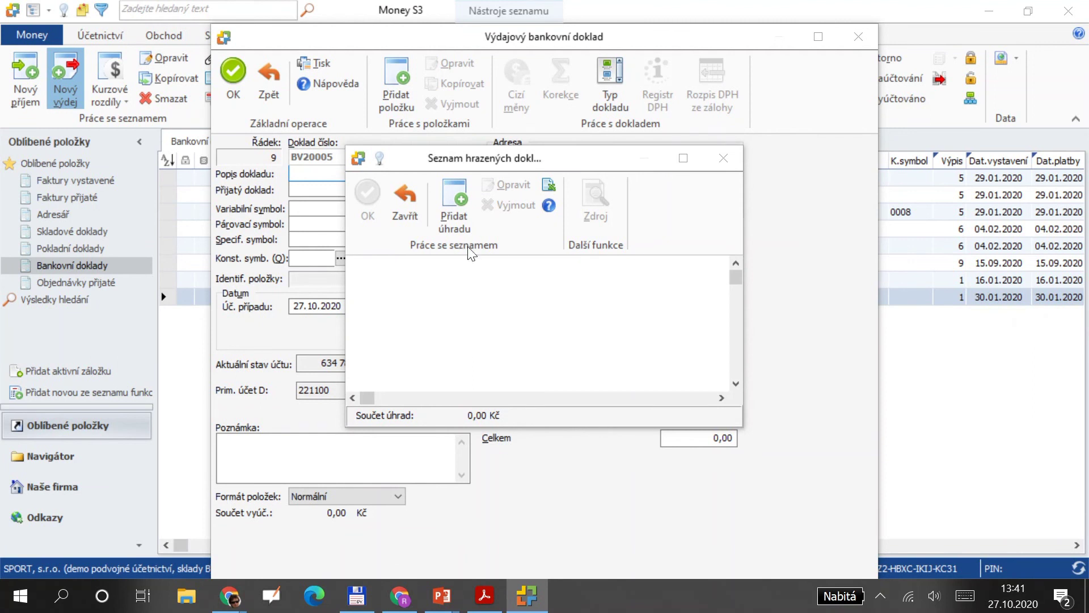
{"action": "left_click", "coordinate": [423, 243]}
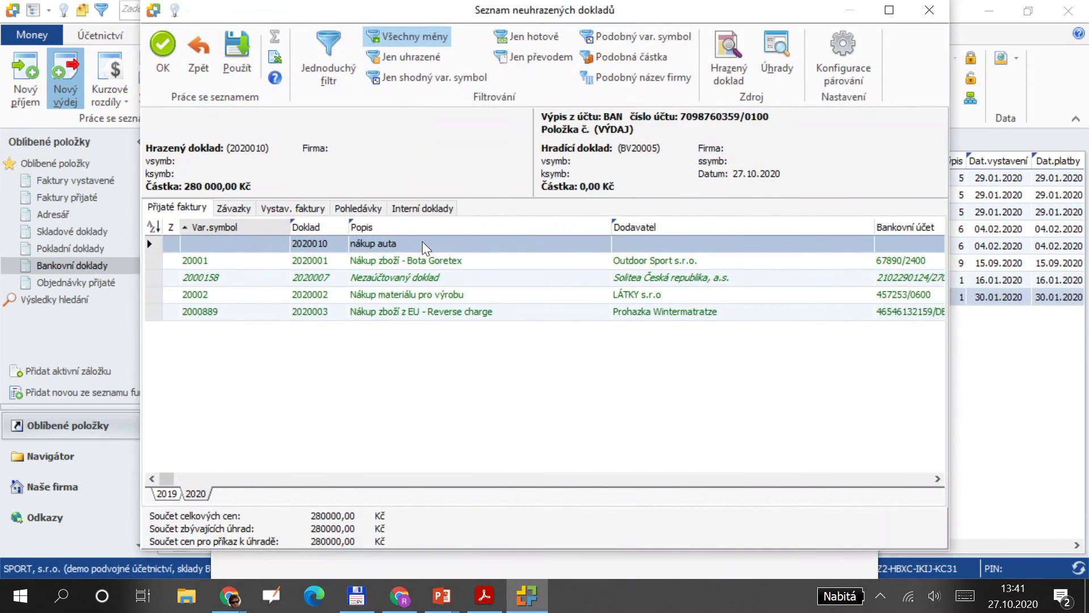
{"action": "double_click", "coordinate": [422, 244]}
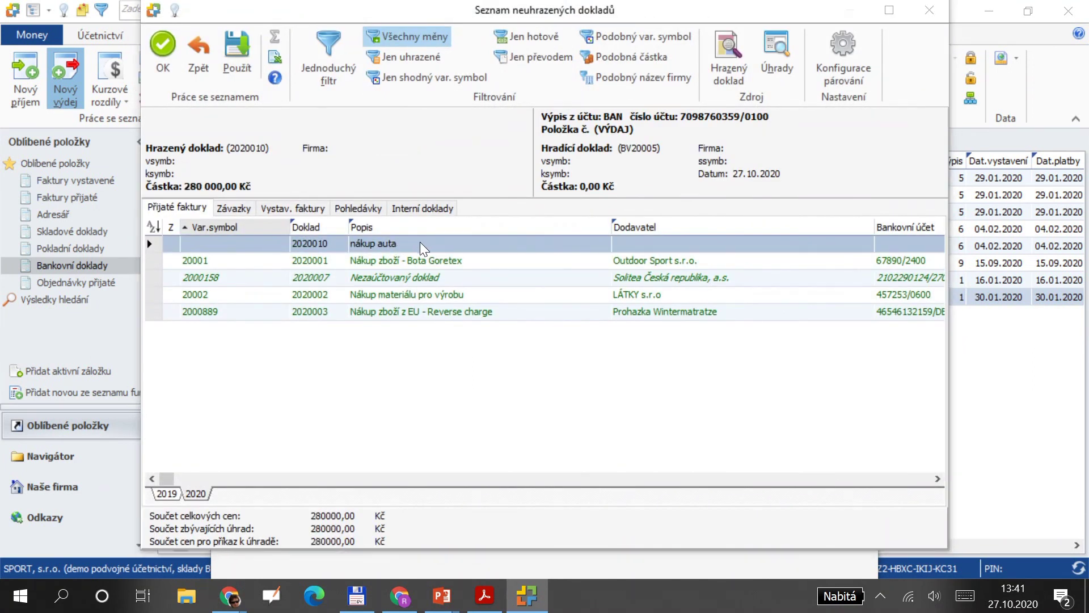
{"action": "left_click", "coordinate": [357, 193]}
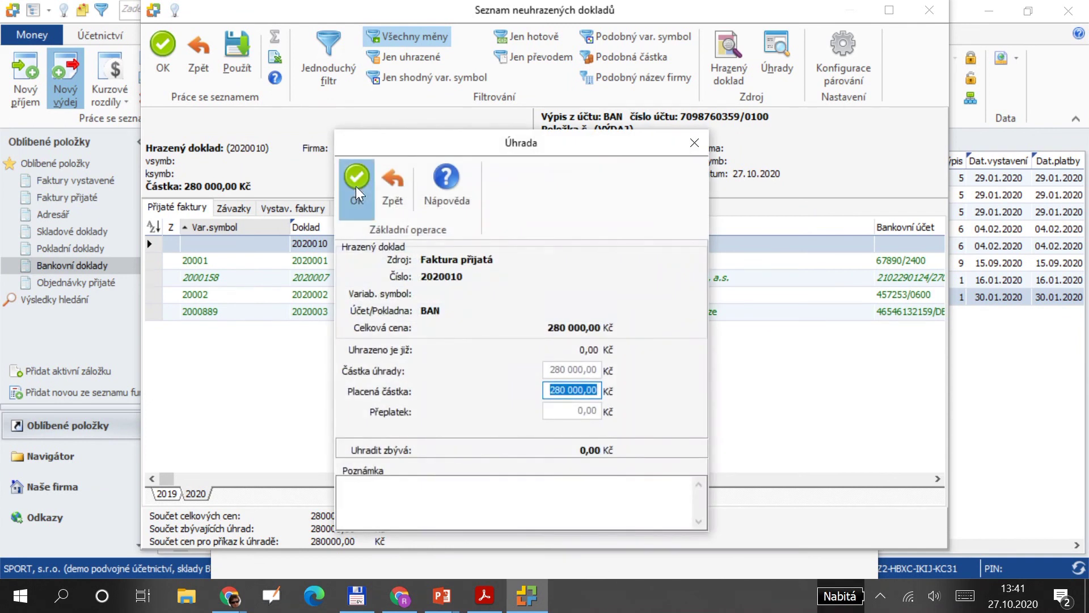
{"action": "left_click", "coordinate": [369, 199]}
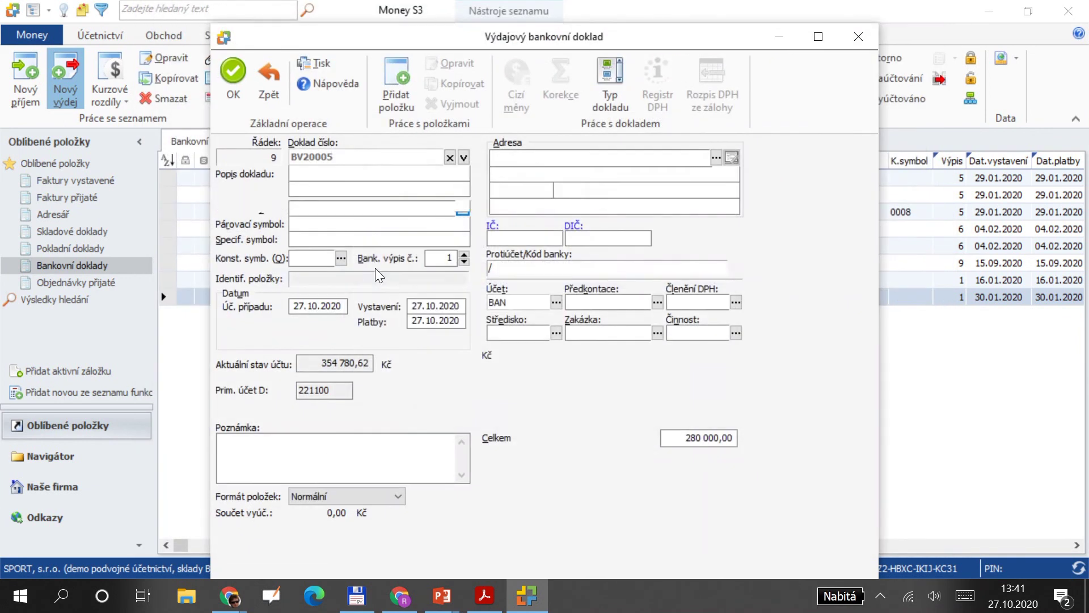
Apply pre-posting BV001 and save voucher BV20005 without printing.
{"action": "left_click", "coordinate": [656, 303]}
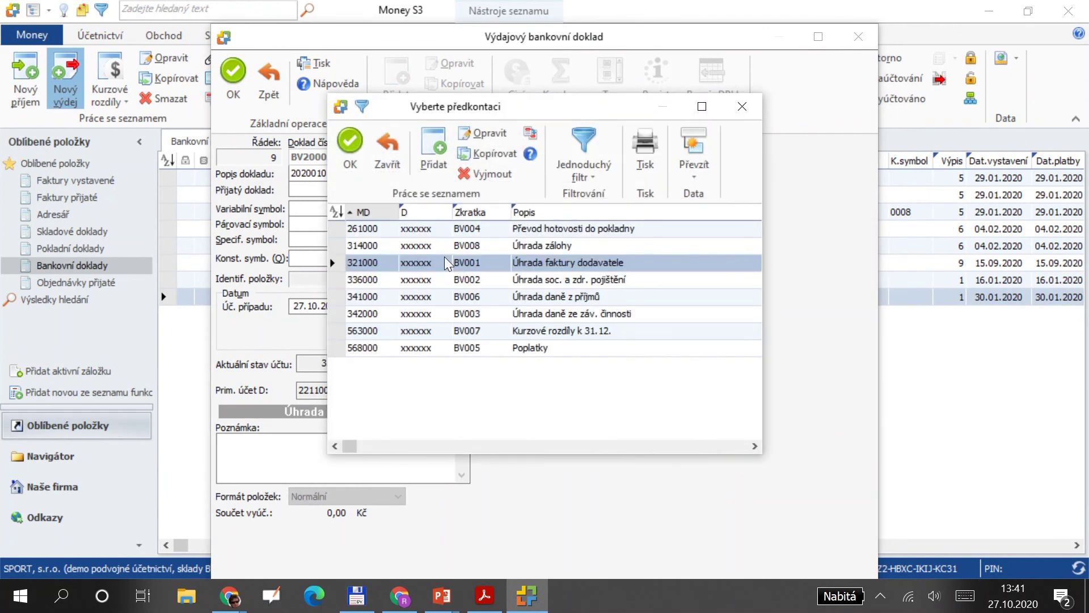
{"action": "double_click", "coordinate": [430, 266]}
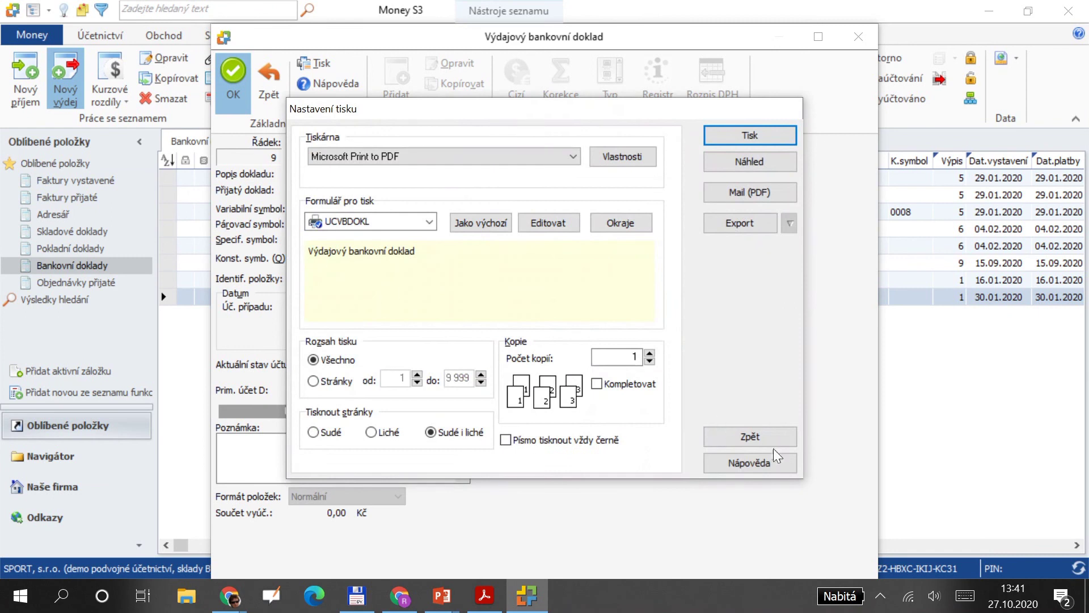
{"action": "left_click", "coordinate": [748, 437]}
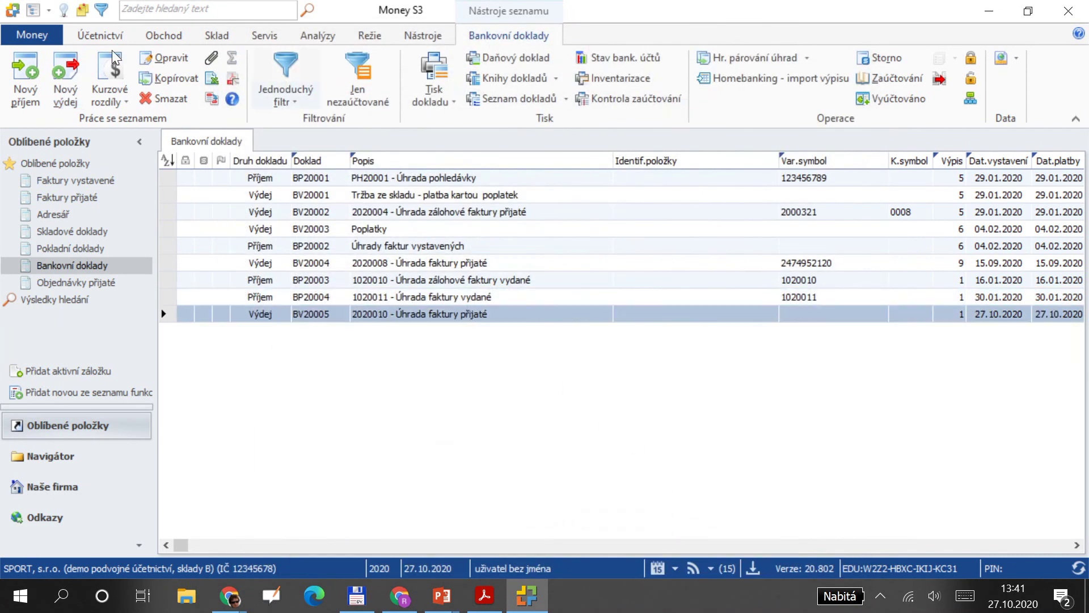
Open the Pohyby na účtech report under Další sestavy, ignoring the unposted-documents warning.
{"action": "left_click", "coordinate": [99, 35]}
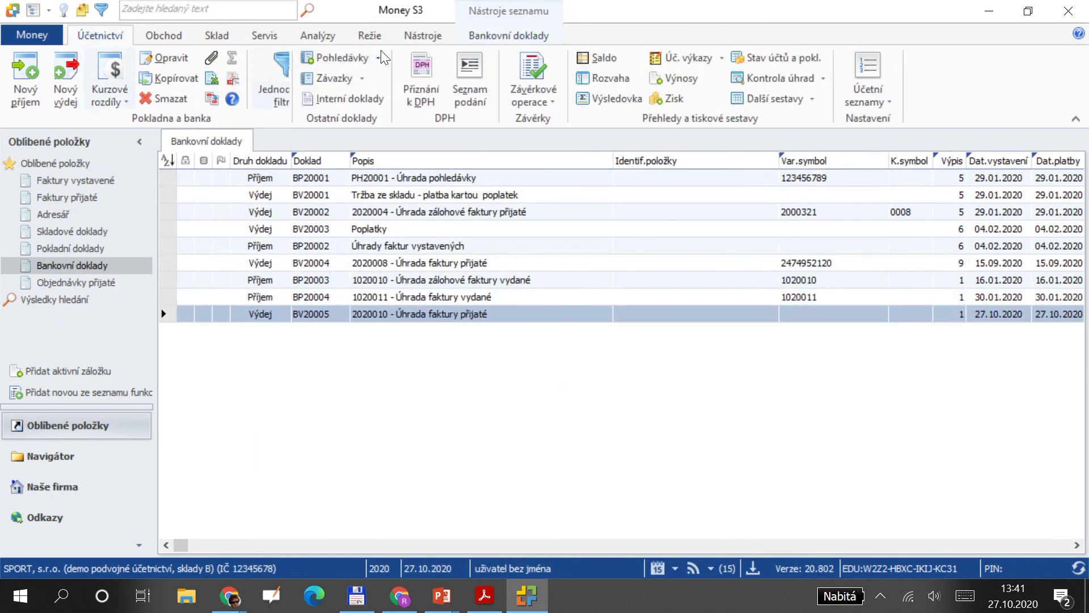
{"action": "left_click", "coordinate": [754, 101]}
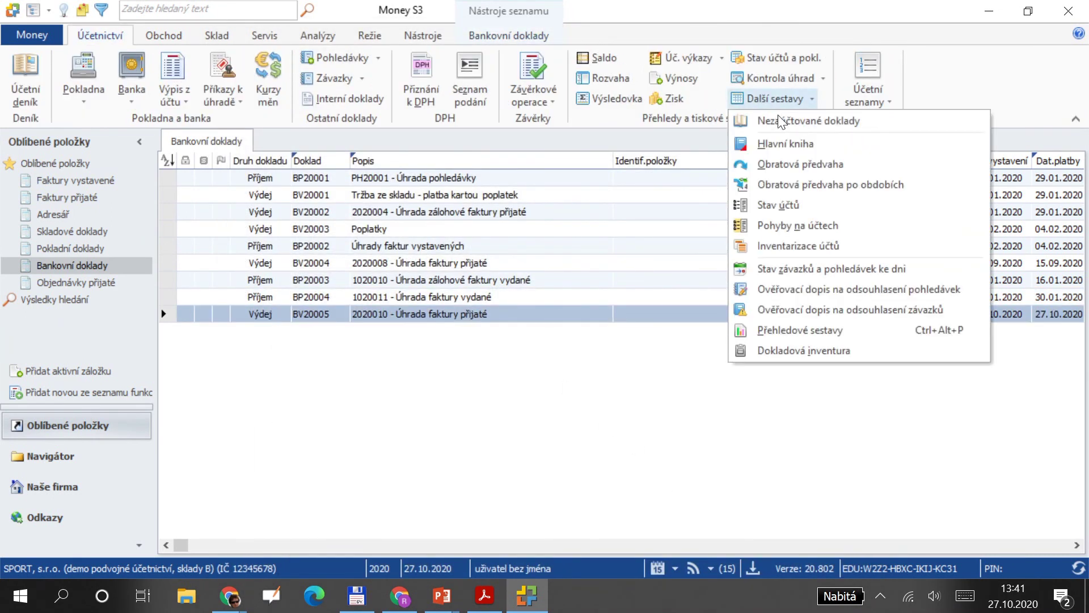
{"action": "left_click", "coordinate": [802, 226]}
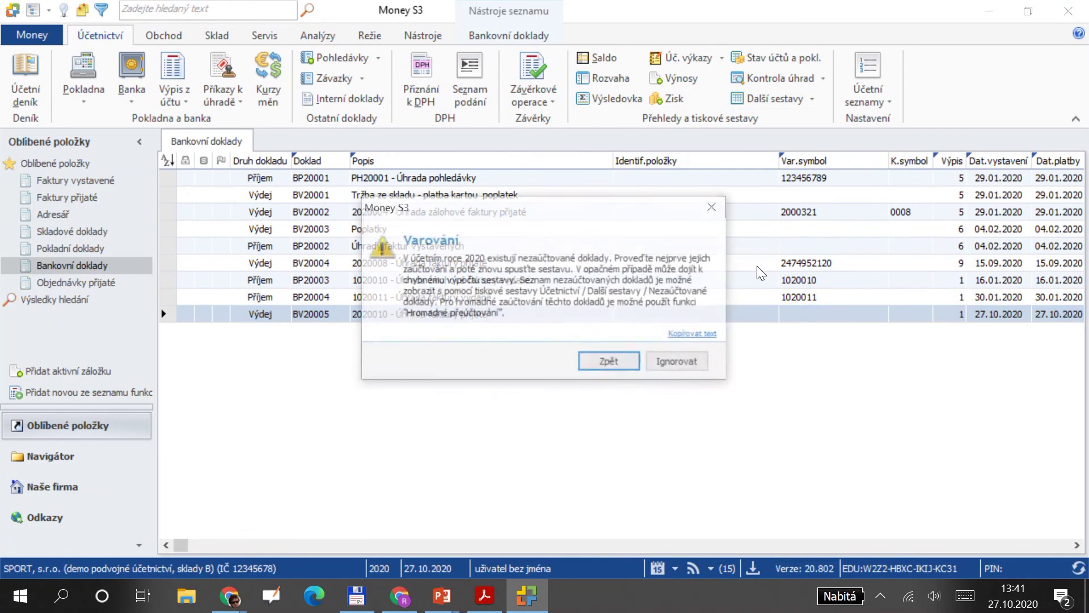
{"action": "left_click", "coordinate": [673, 364]}
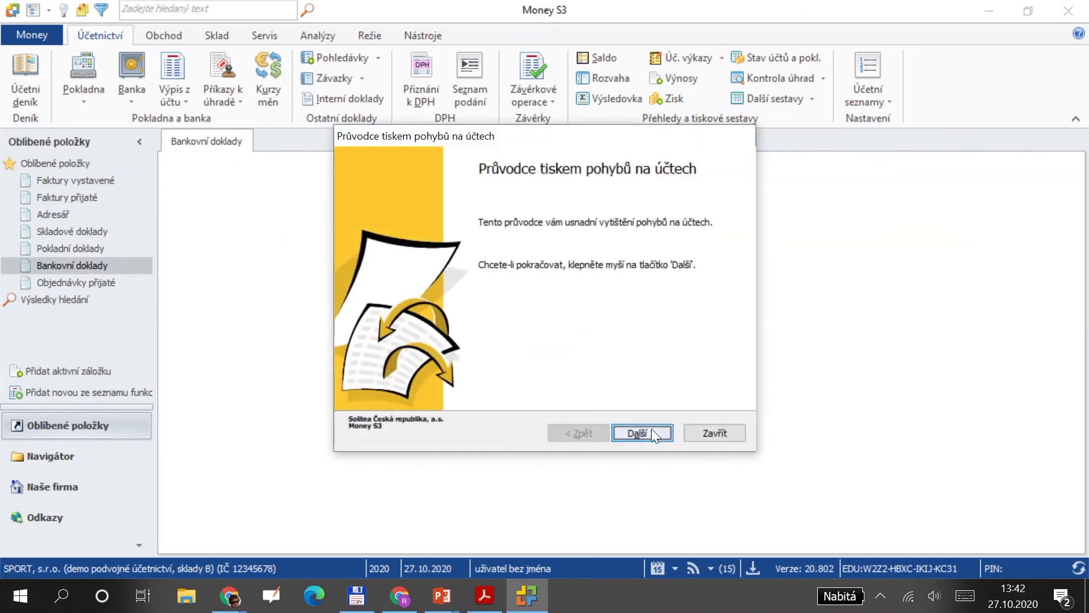
Run the report wizard for accounts 000000 to 710000 and show the preview.
{"action": "left_click", "coordinate": [652, 433]}
{"action": "left_click", "coordinate": [652, 433]}
{"action": "left_click", "coordinate": [652, 433]}
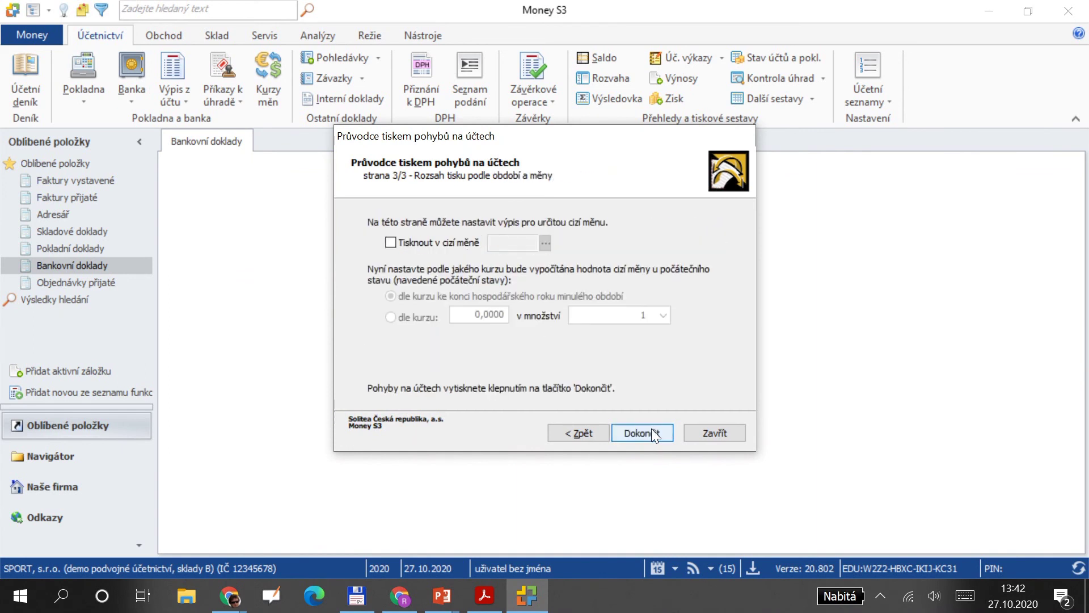
{"action": "left_click", "coordinate": [596, 431]}
{"action": "left_click", "coordinate": [596, 431]}
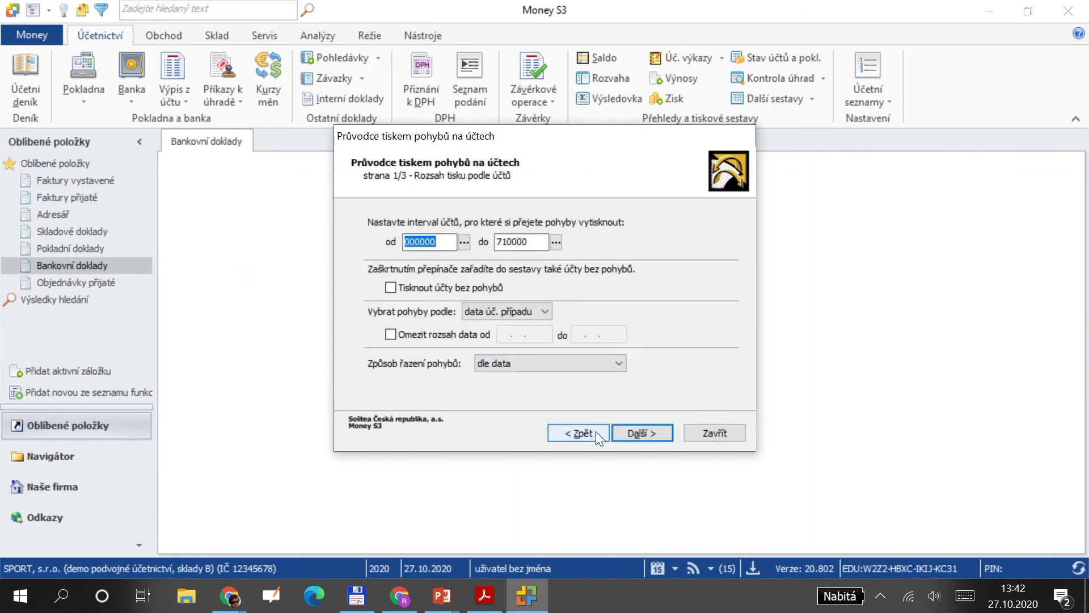
{"action": "left_click", "coordinate": [654, 431]}
{"action": "left_click", "coordinate": [655, 431]}
{"action": "left_click", "coordinate": [654, 431]}
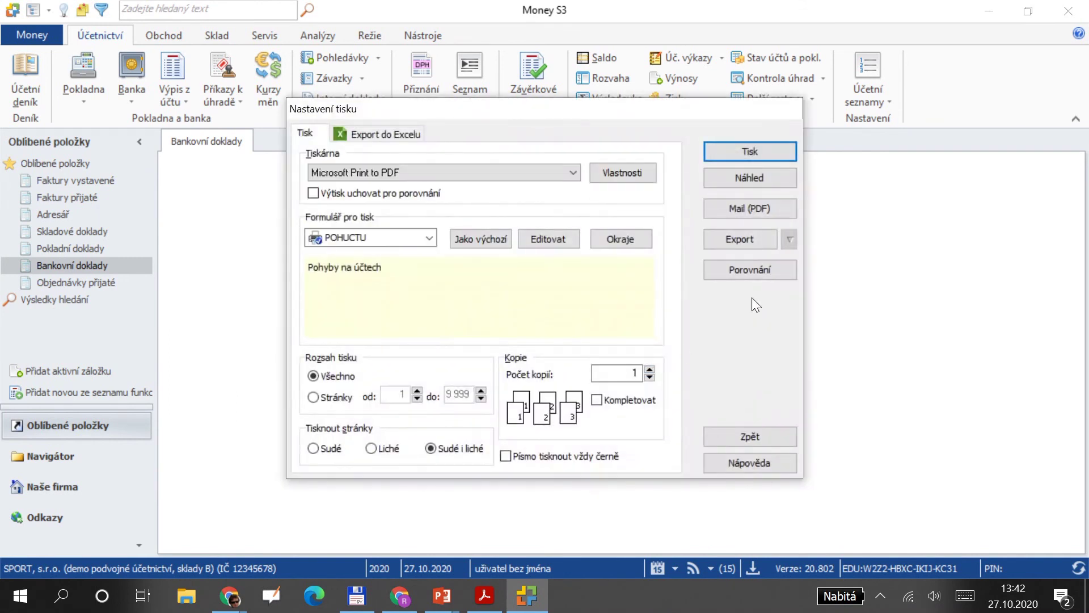
{"action": "left_click", "coordinate": [767, 172]}
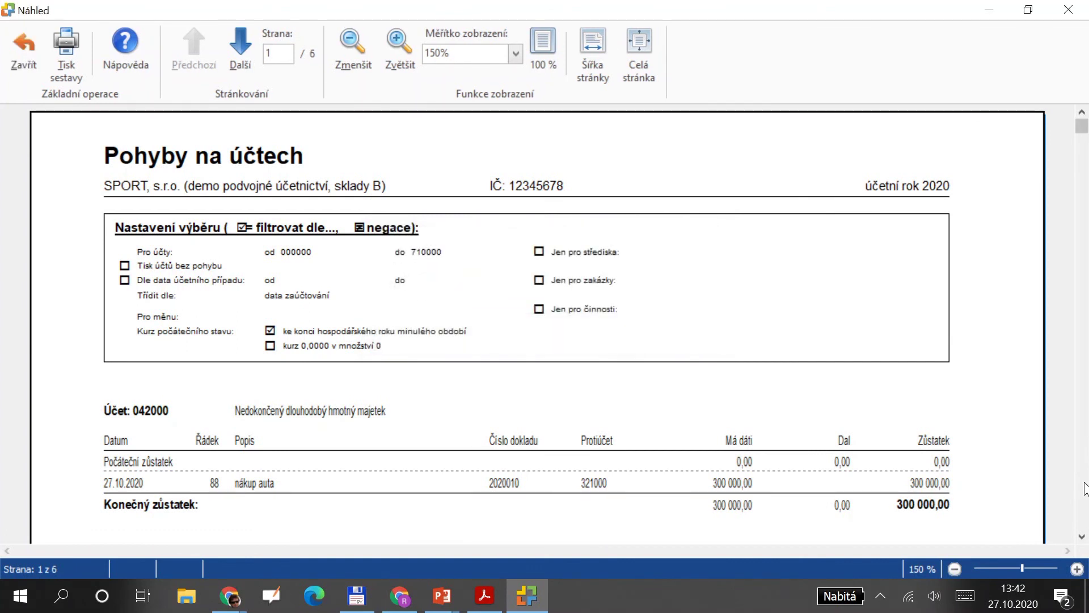
Page through the report preview, checking the 280 000 Kč BV20005 payment on account 321000.
{"action": "left_click", "coordinate": [1083, 536]}
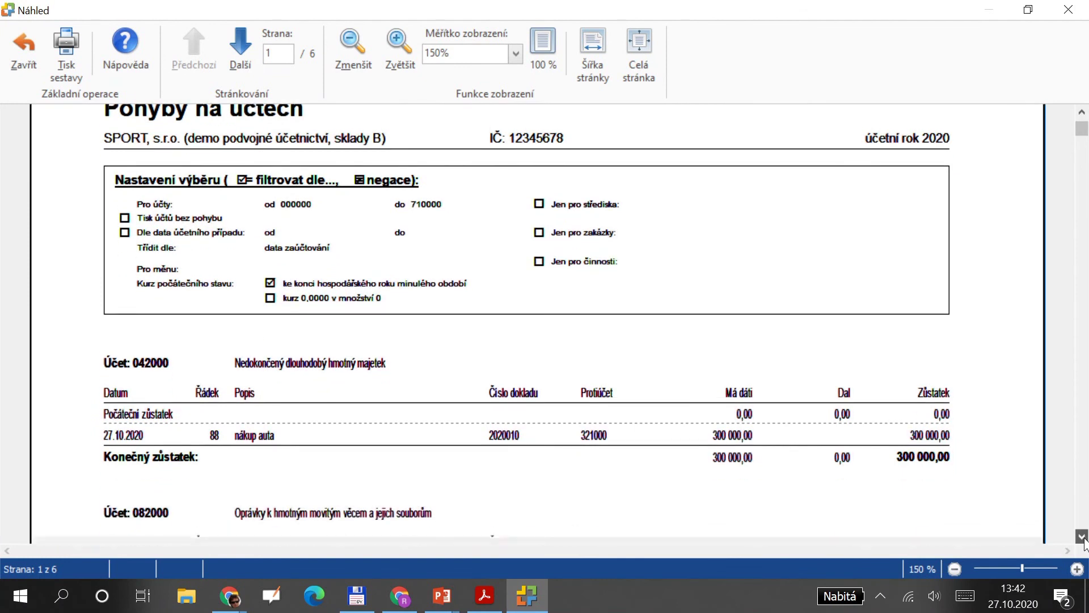
{"action": "left_click_drag", "start_coordinate": [1082, 536], "coordinate": [1082, 536]}
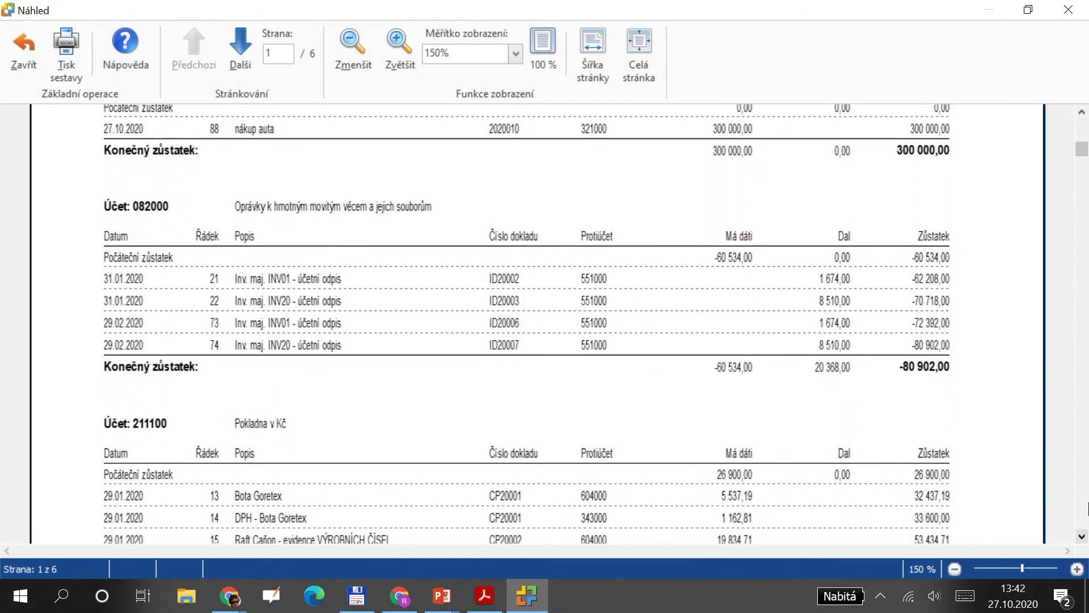
{"action": "left_click", "coordinate": [1085, 502]}
{"action": "left_click", "coordinate": [1086, 502]}
{"action": "left_click", "coordinate": [1085, 502]}
{"action": "left_click", "coordinate": [1085, 502]}
{"action": "left_click", "coordinate": [1085, 502]}
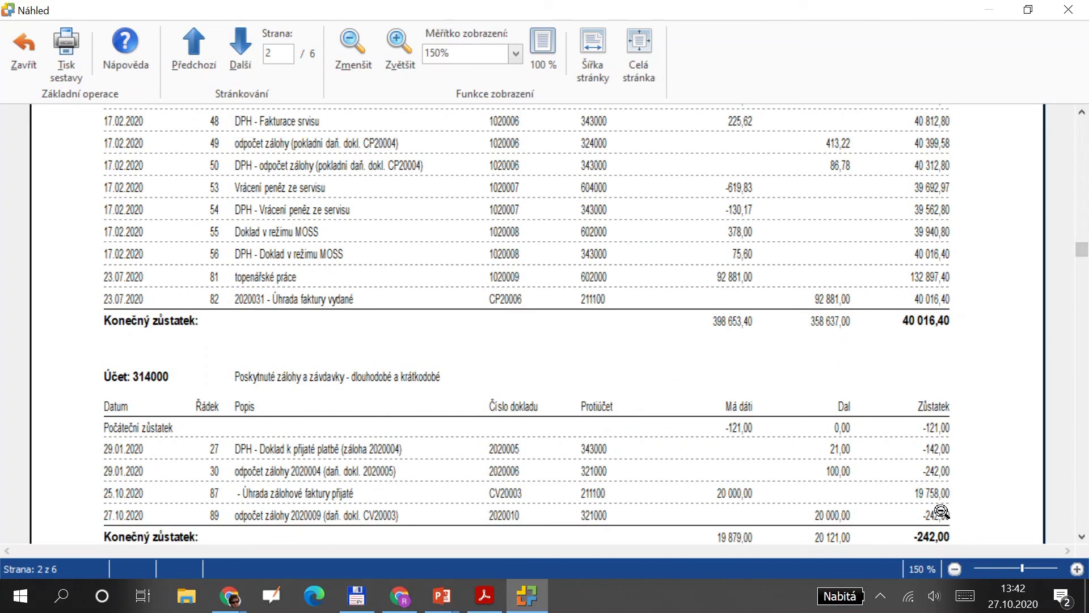
{"action": "scroll", "coordinate": [885, 500], "scroll_direction": "down", "scroll_amount": 2}
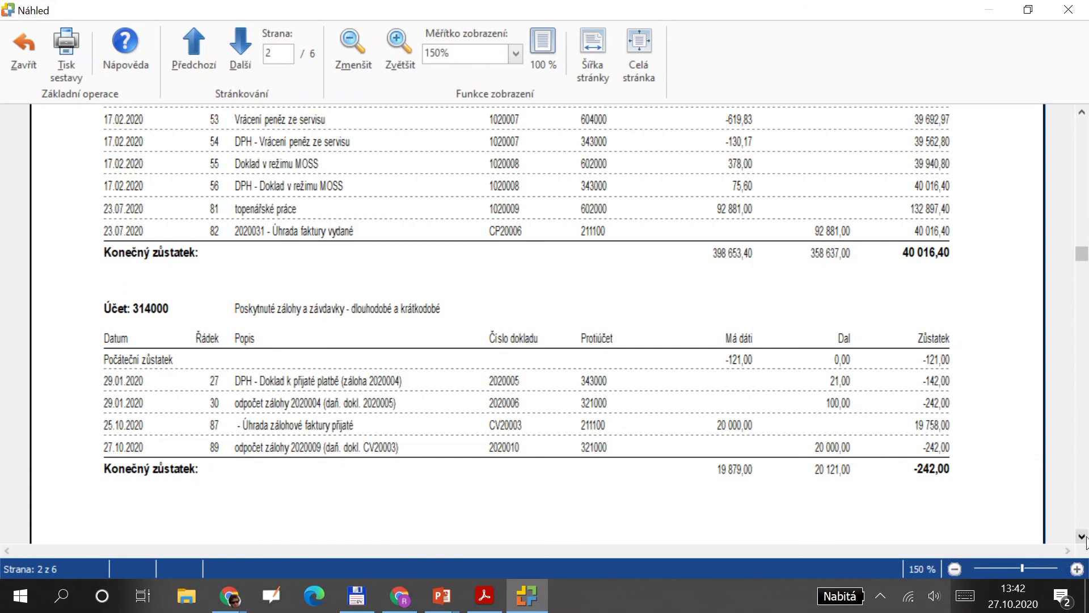
{"action": "scroll", "coordinate": [1084, 538], "scroll_direction": "down", "scroll_amount": 10}
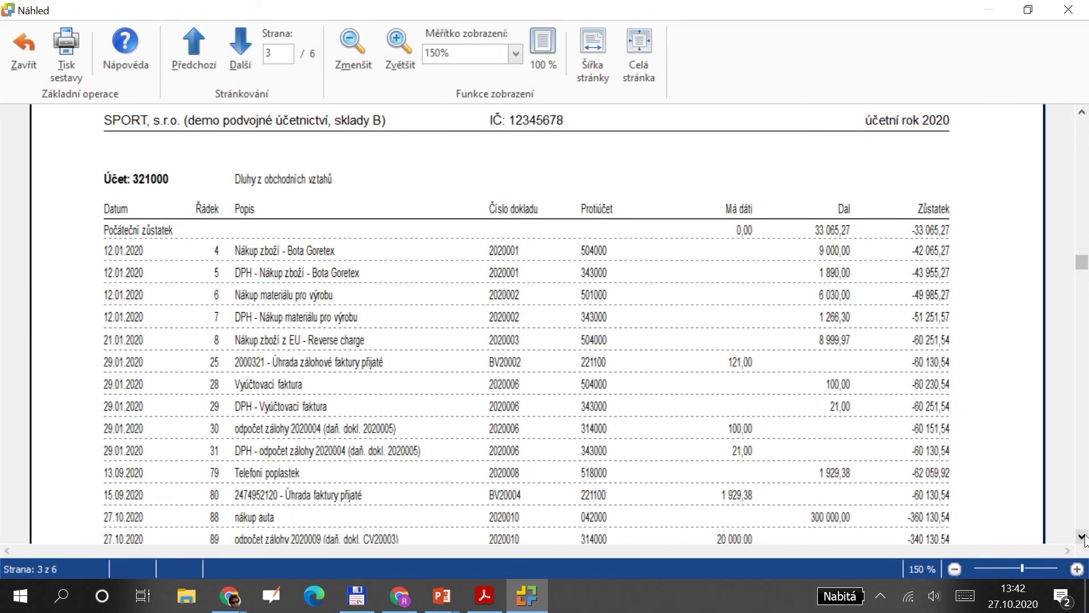
{"action": "scroll", "coordinate": [1084, 538], "scroll_direction": "down", "scroll_amount": 8}
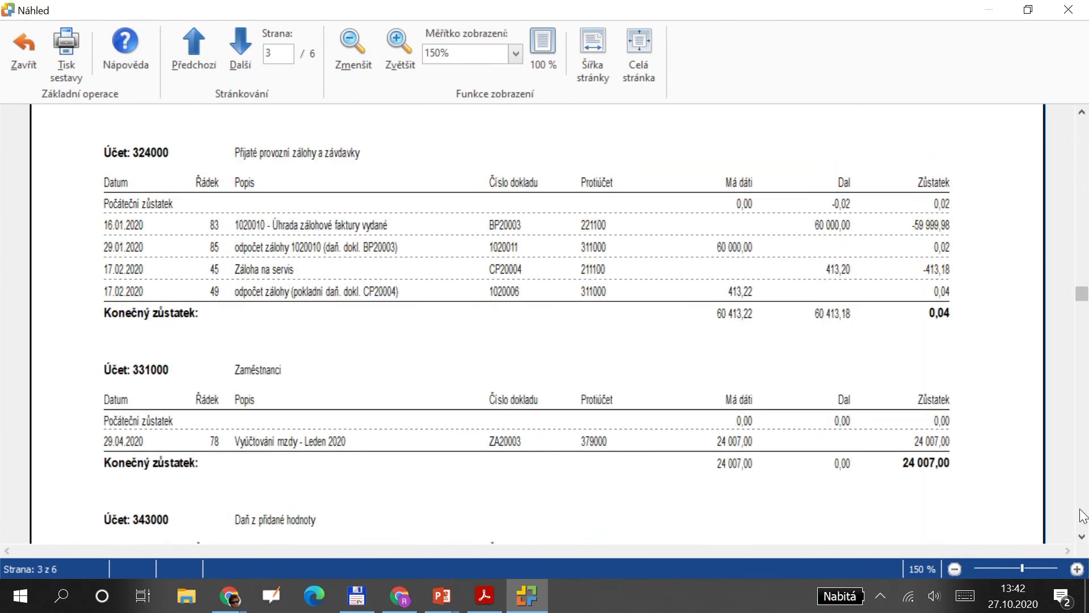
{"action": "left_click", "coordinate": [1083, 113]}
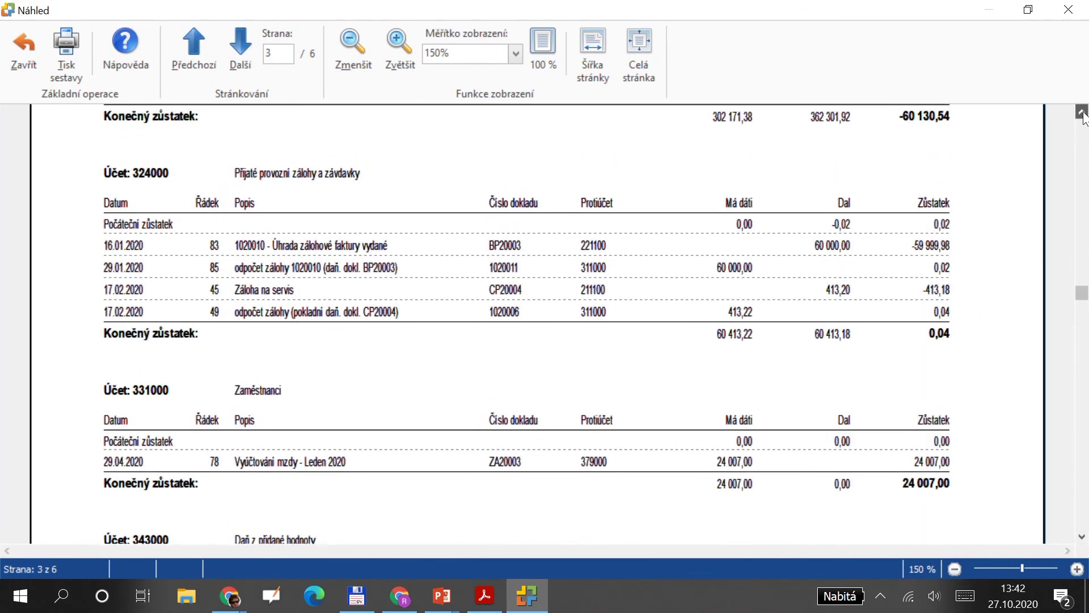
{"action": "left_click", "coordinate": [1082, 113]}
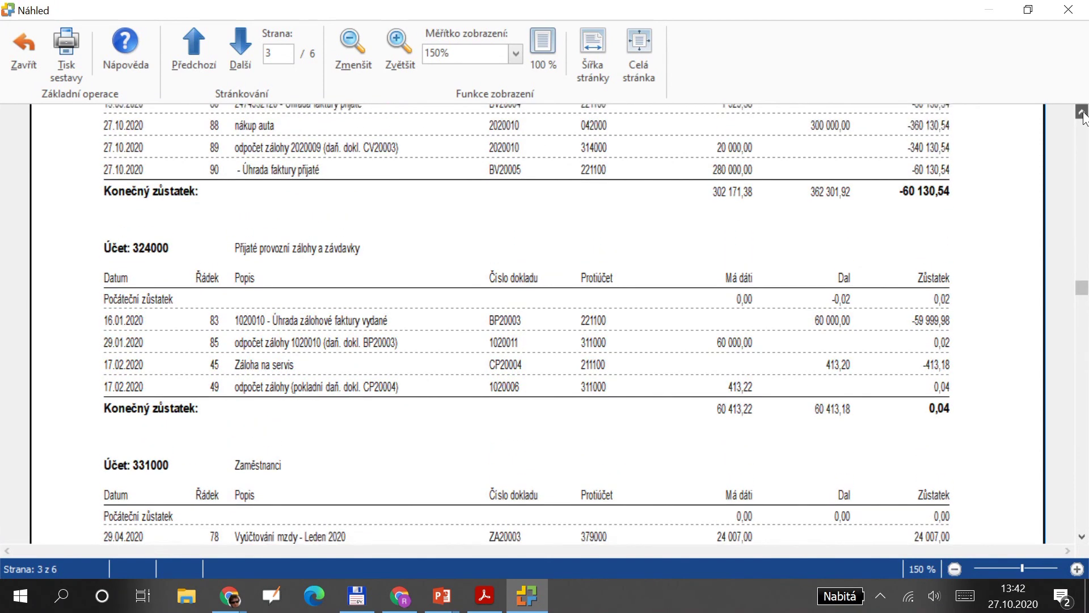
{"action": "left_click", "coordinate": [1083, 113]}
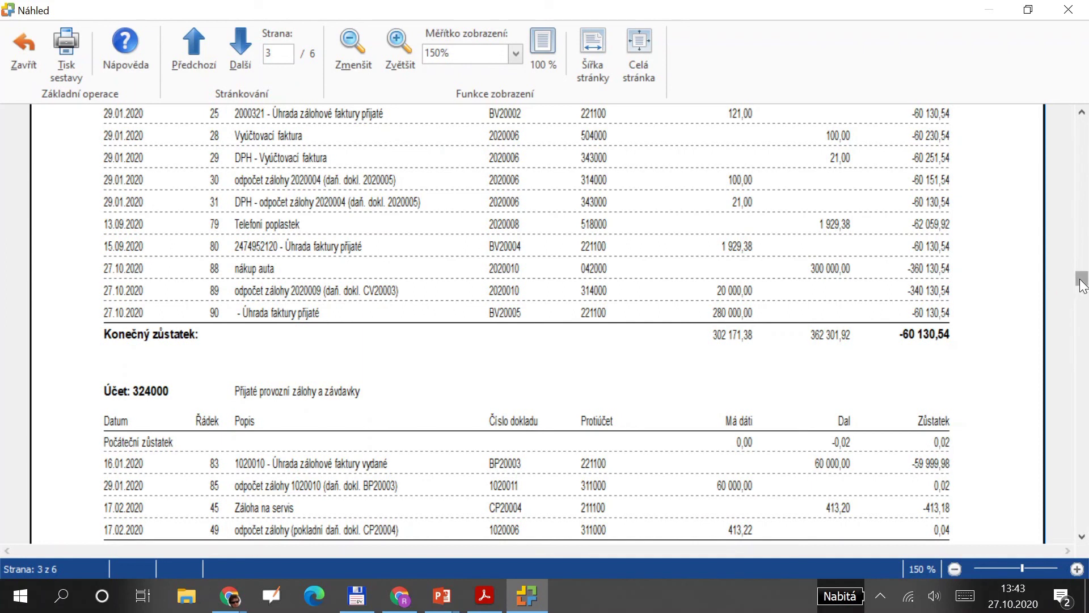
{"action": "left_click_drag", "start_coordinate": [1083, 283], "coordinate": [1082, 403]}
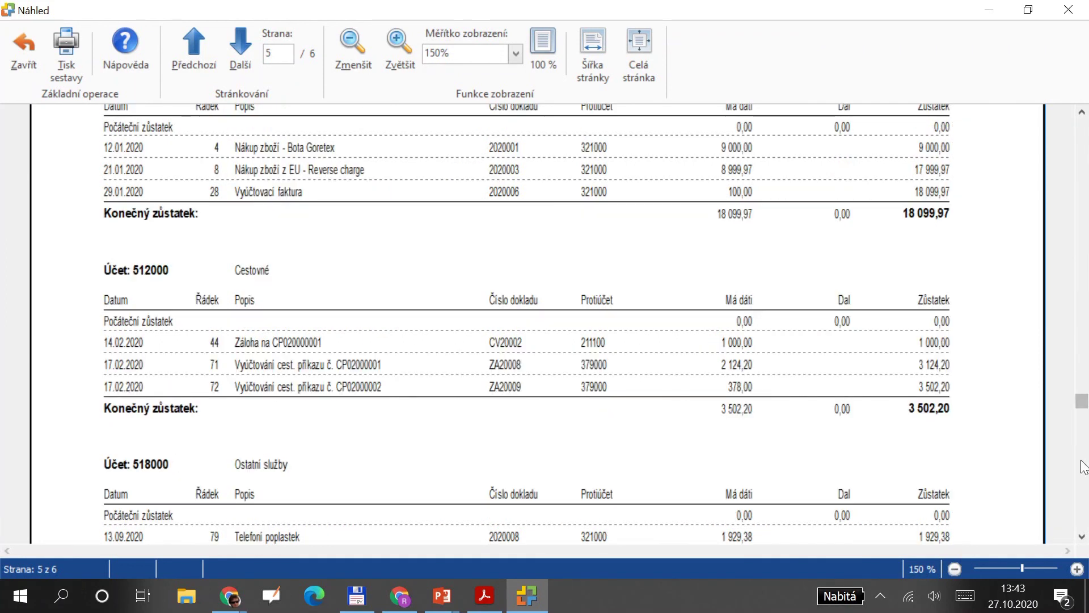
{"action": "scroll", "coordinate": [1082, 474], "scroll_direction": "down", "scroll_amount": 5}
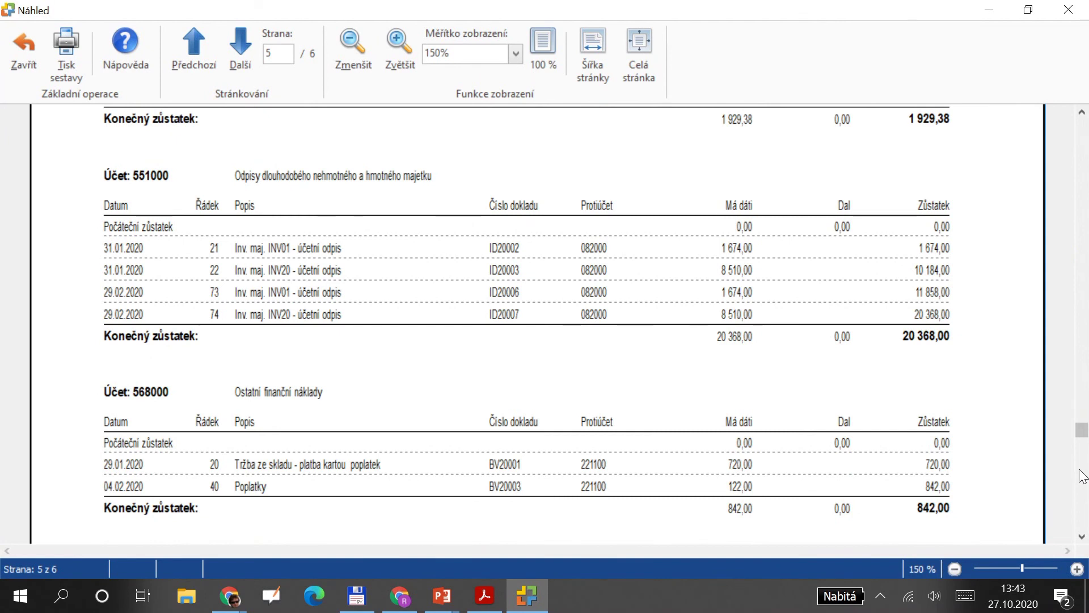
{"action": "scroll", "coordinate": [1083, 489], "scroll_direction": "down", "scroll_amount": 5}
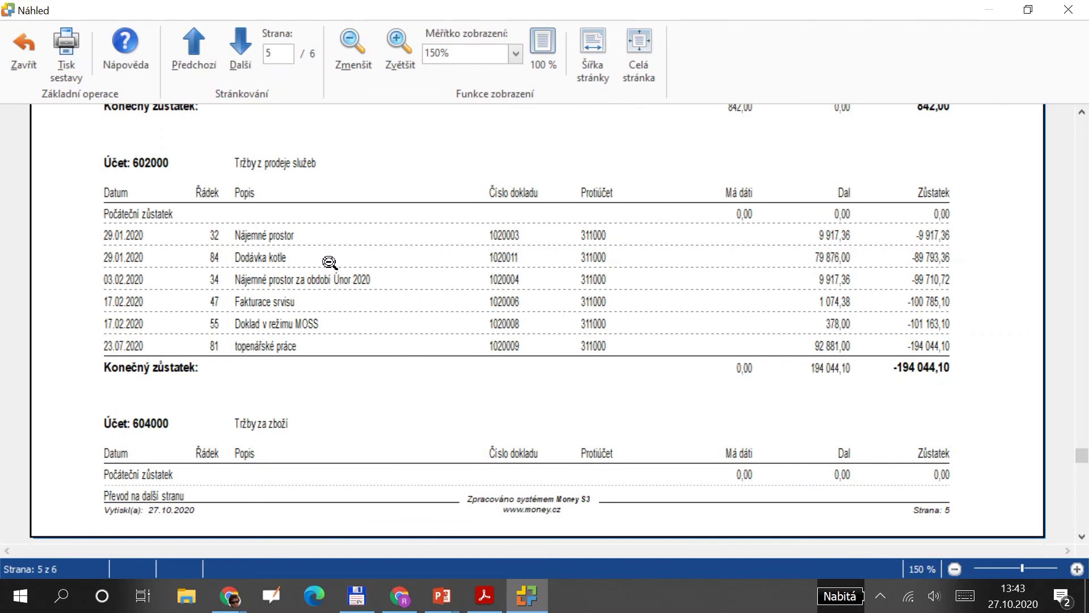
Zoom the preview to whole page then 150%, then switch to FV-zaloha.pdf in Acrobat Reader.
{"action": "left_click", "coordinate": [315, 259]}
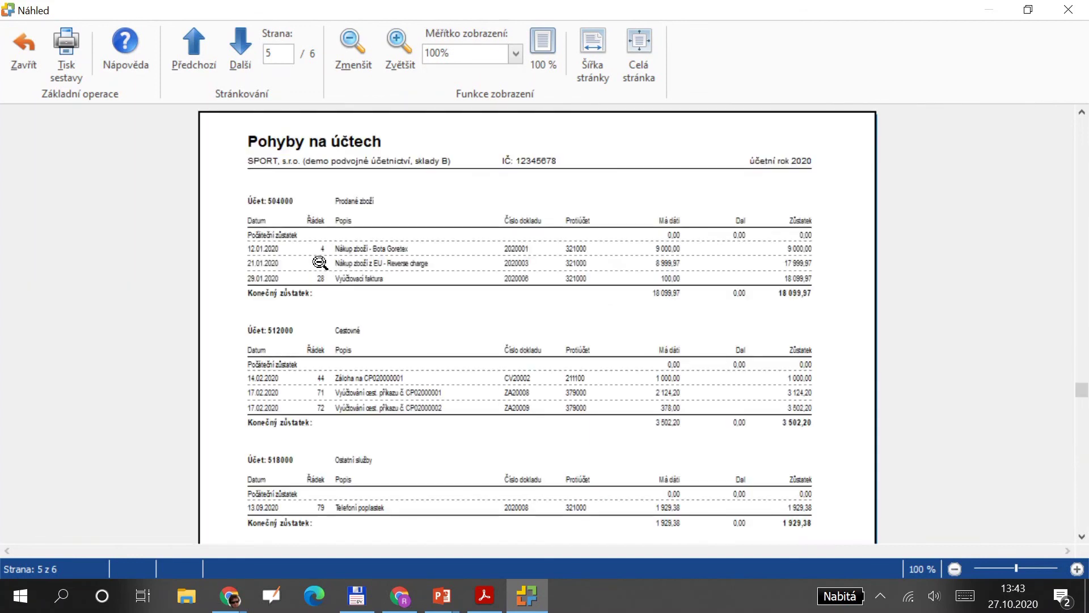
{"action": "left_click", "coordinate": [402, 41]}
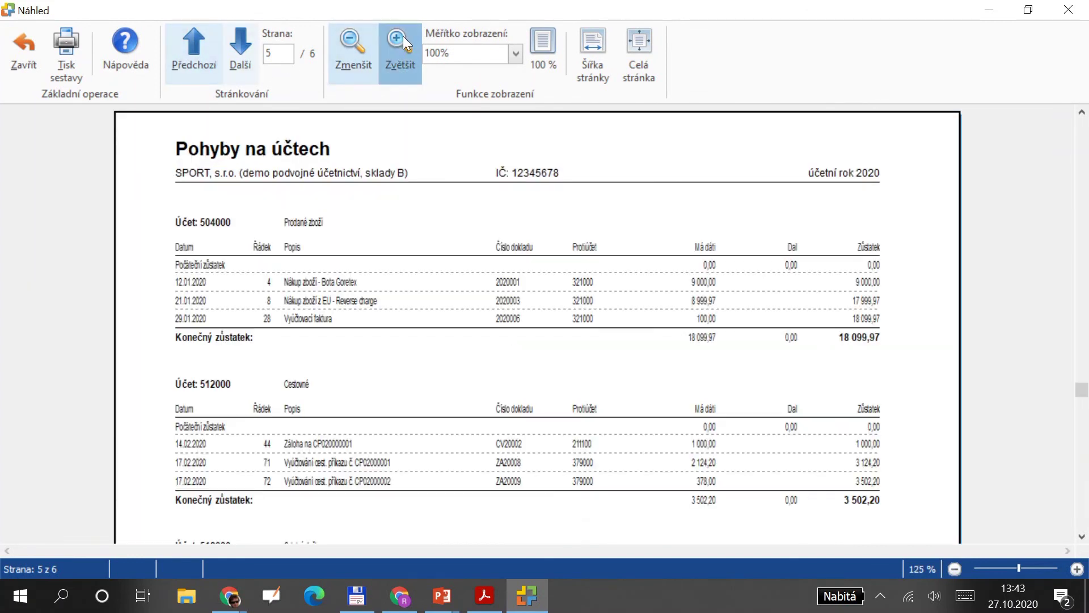
{"action": "left_click", "coordinate": [402, 46]}
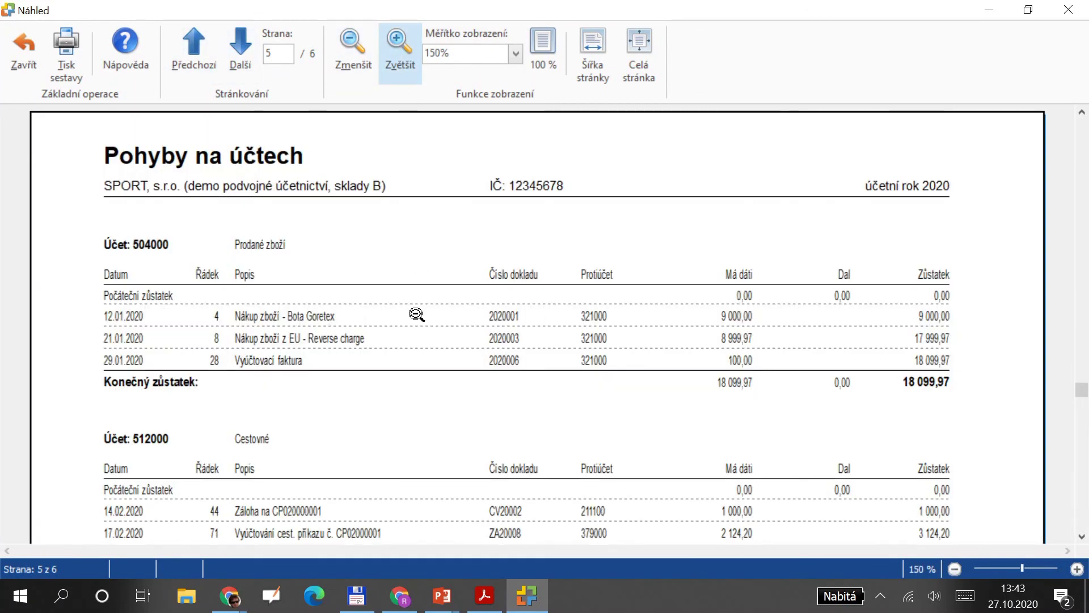
{"action": "scroll", "coordinate": [431, 432], "scroll_direction": "down", "scroll_amount": 2}
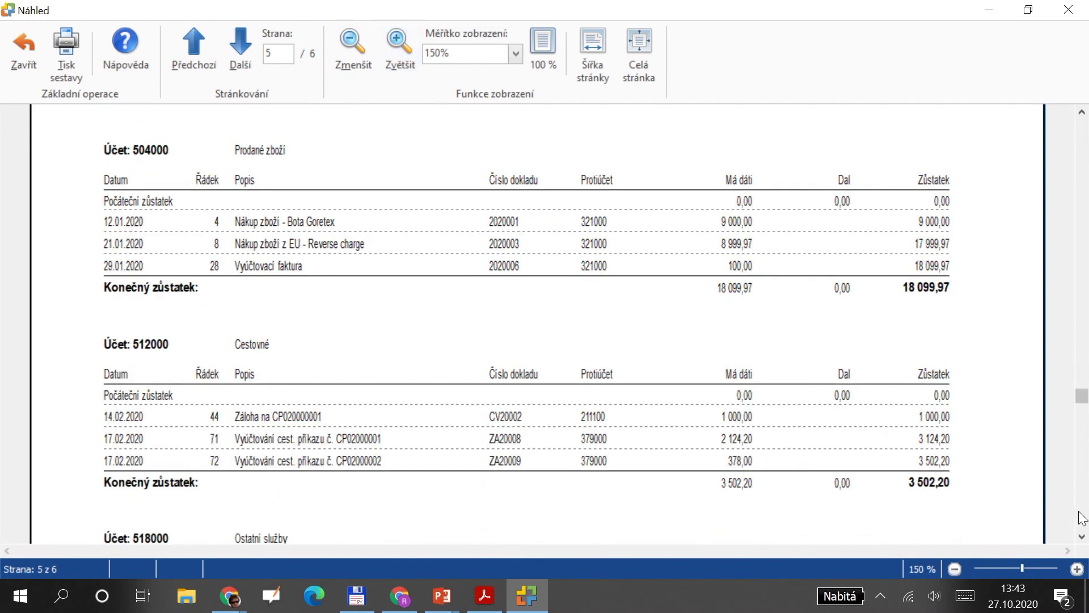
{"action": "left_click", "coordinate": [1082, 517]}
{"action": "left_click", "coordinate": [1082, 517]}
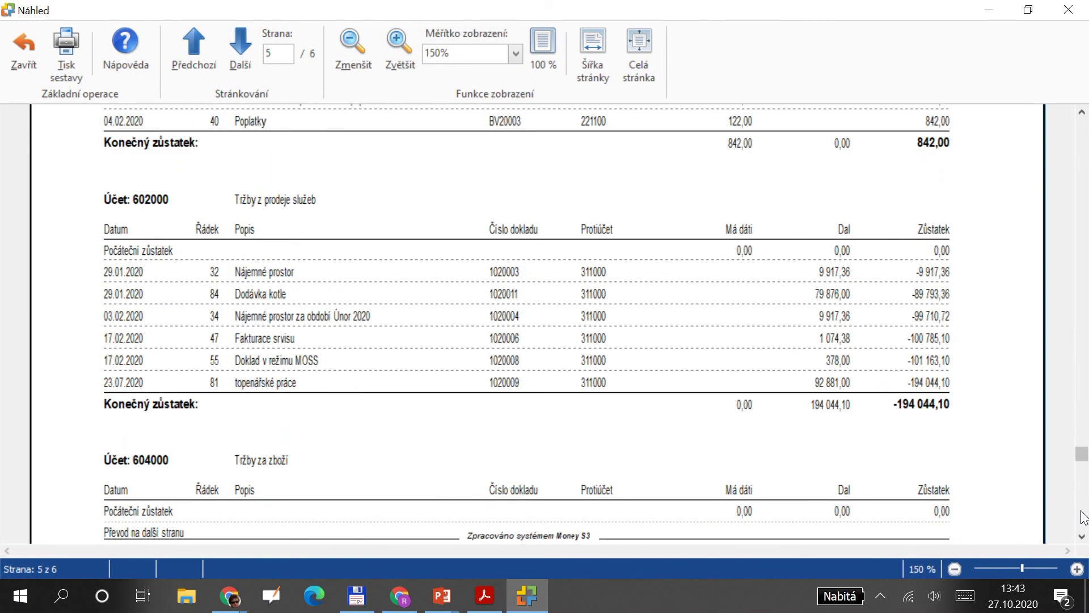
{"action": "key", "text": "alt+Tab"}
{"action": "key", "text": "alt+Tab"}
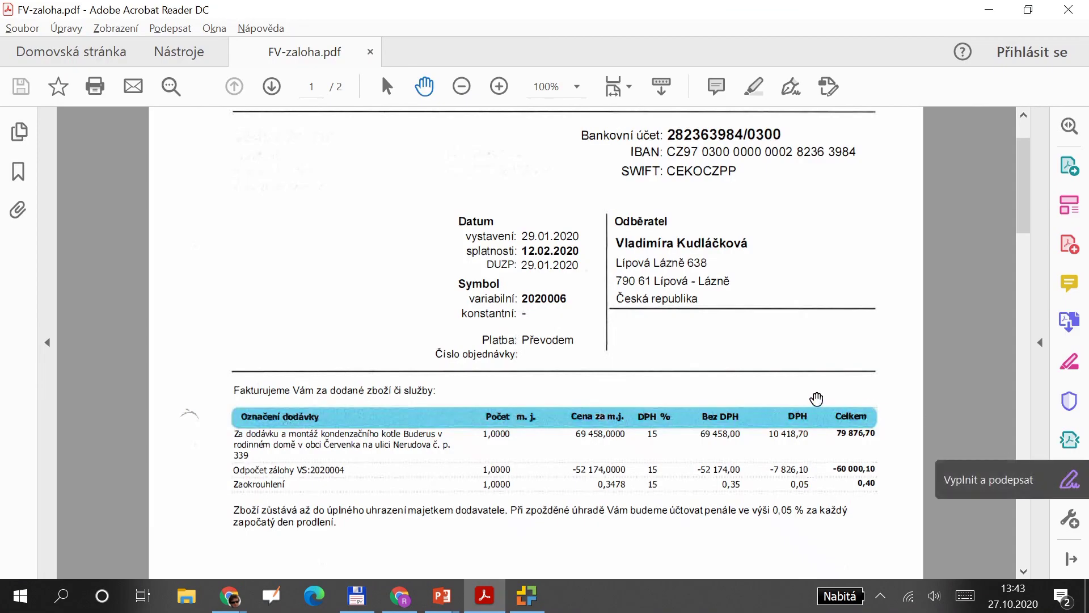
{"action": "key", "text": "alt+Tab"}
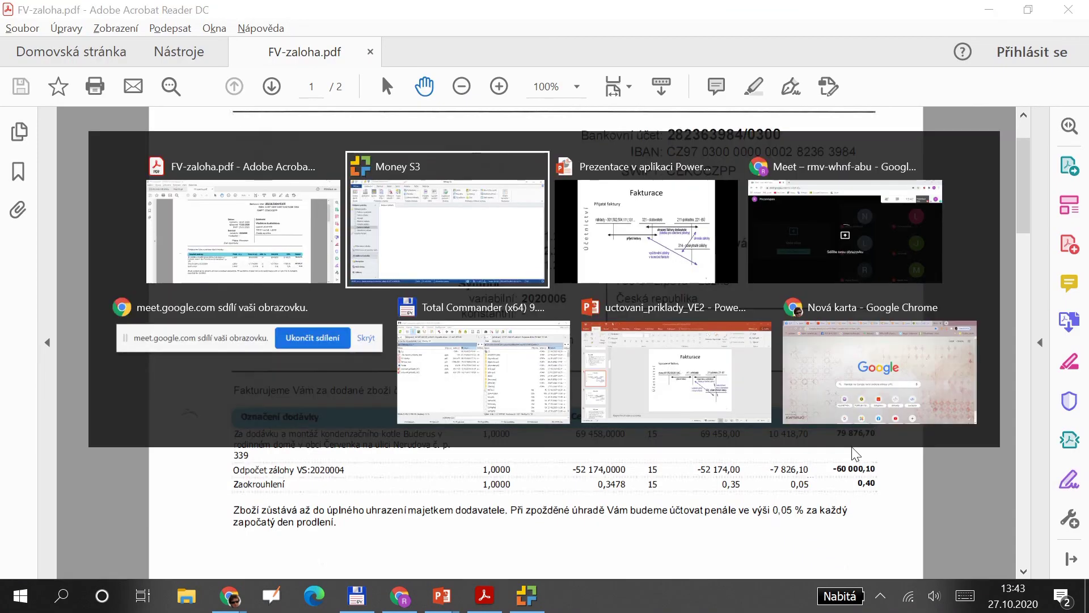